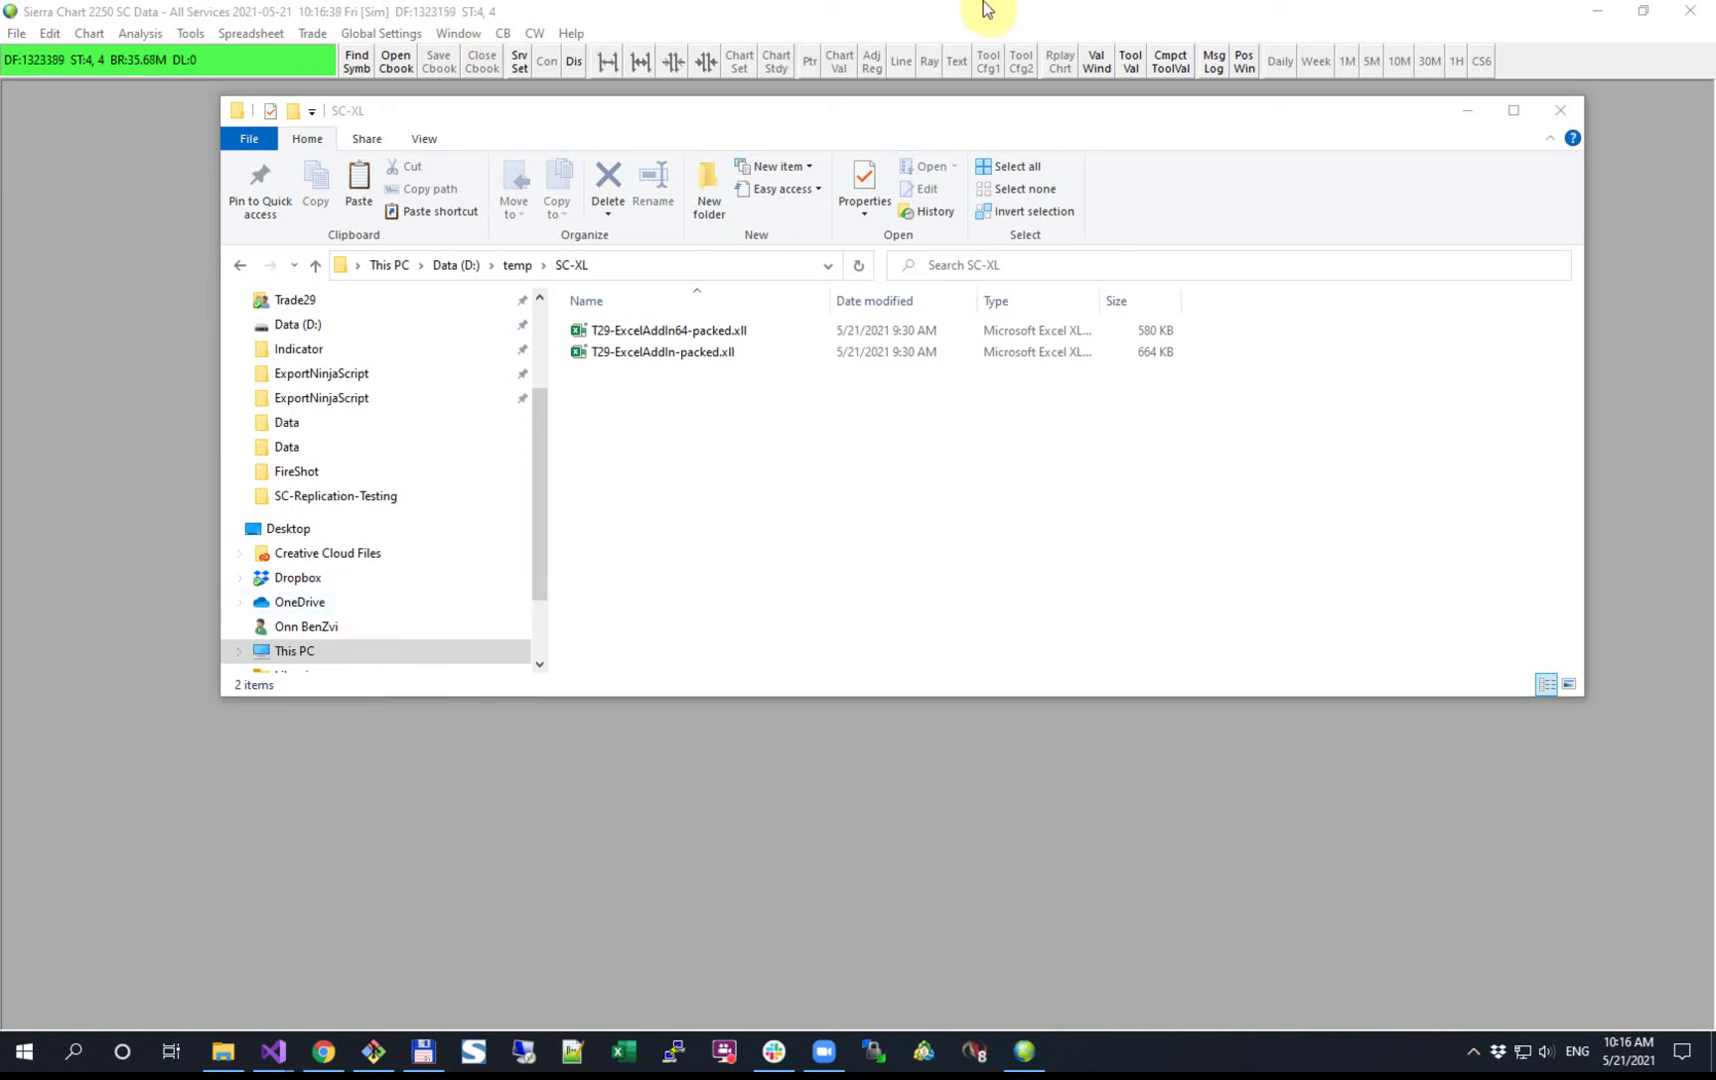
# Reposition the add-in folder window and look over the T29 ExcelAddIn .xll files
pyautogui.moveTo(962, 126); pyautogui.dragTo(958, 232)
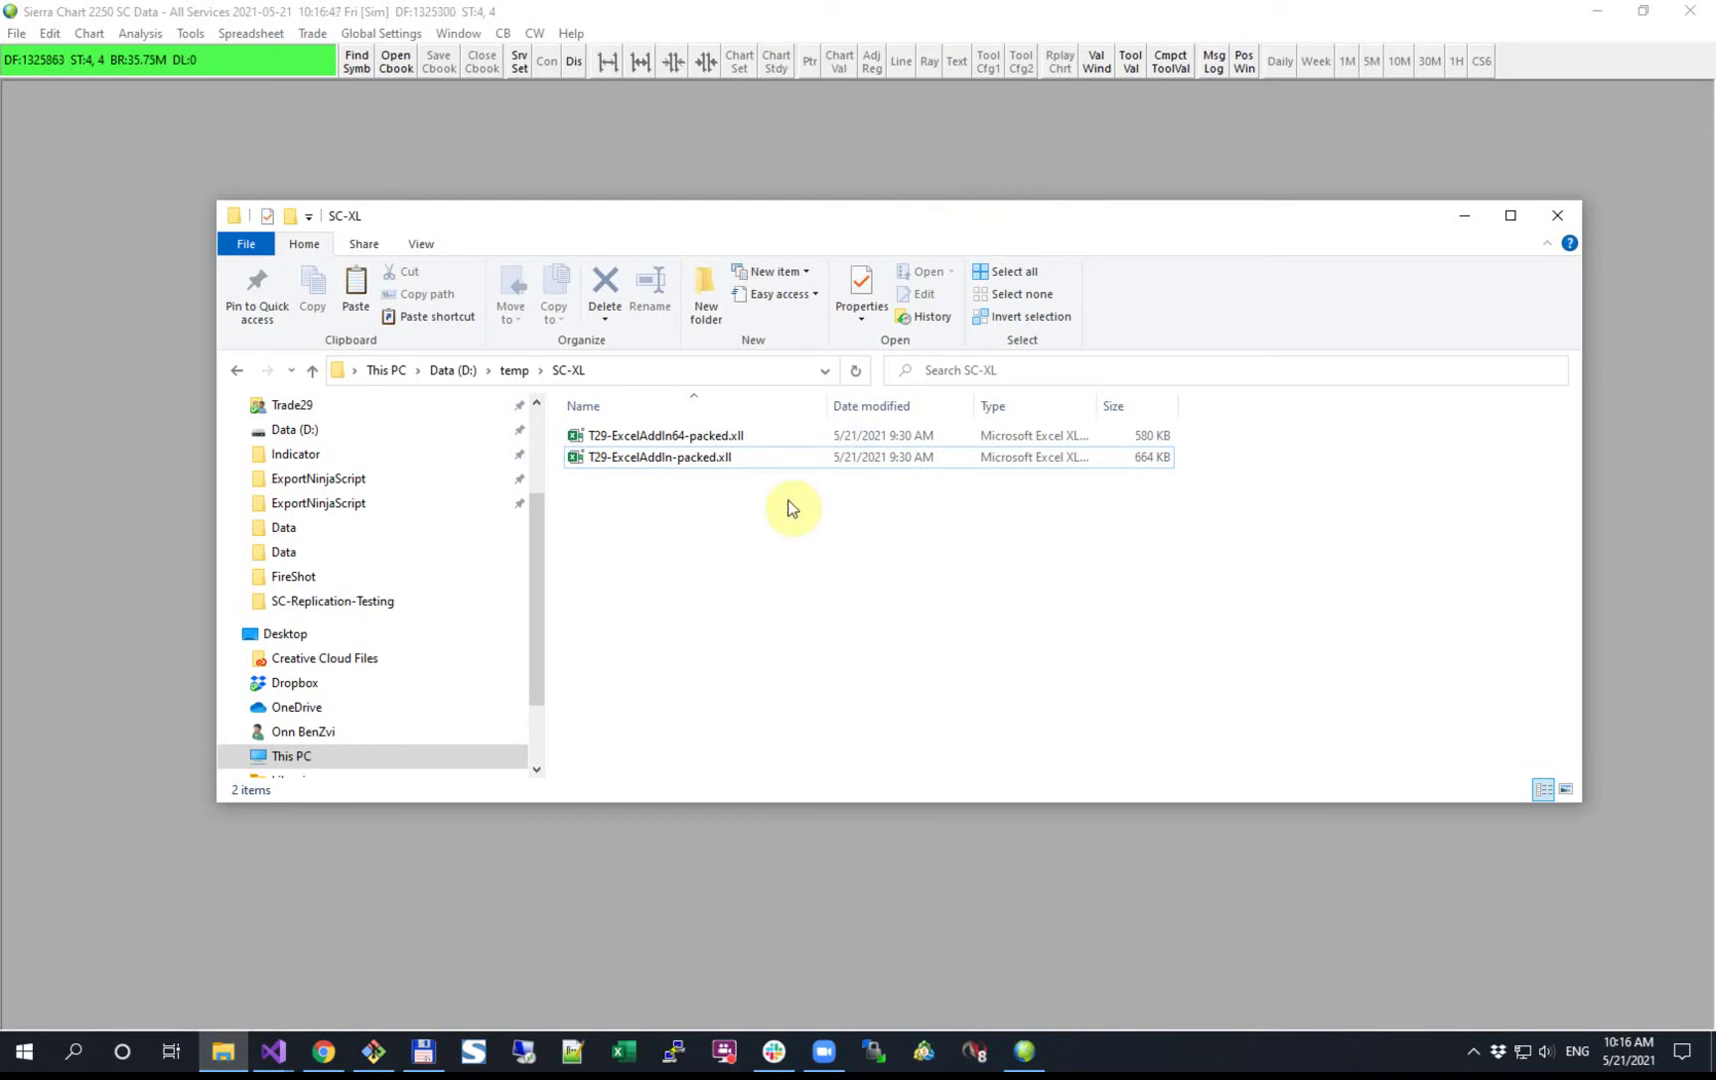
pyautogui.moveTo(775, 215); pyautogui.dragTo(685, 165)
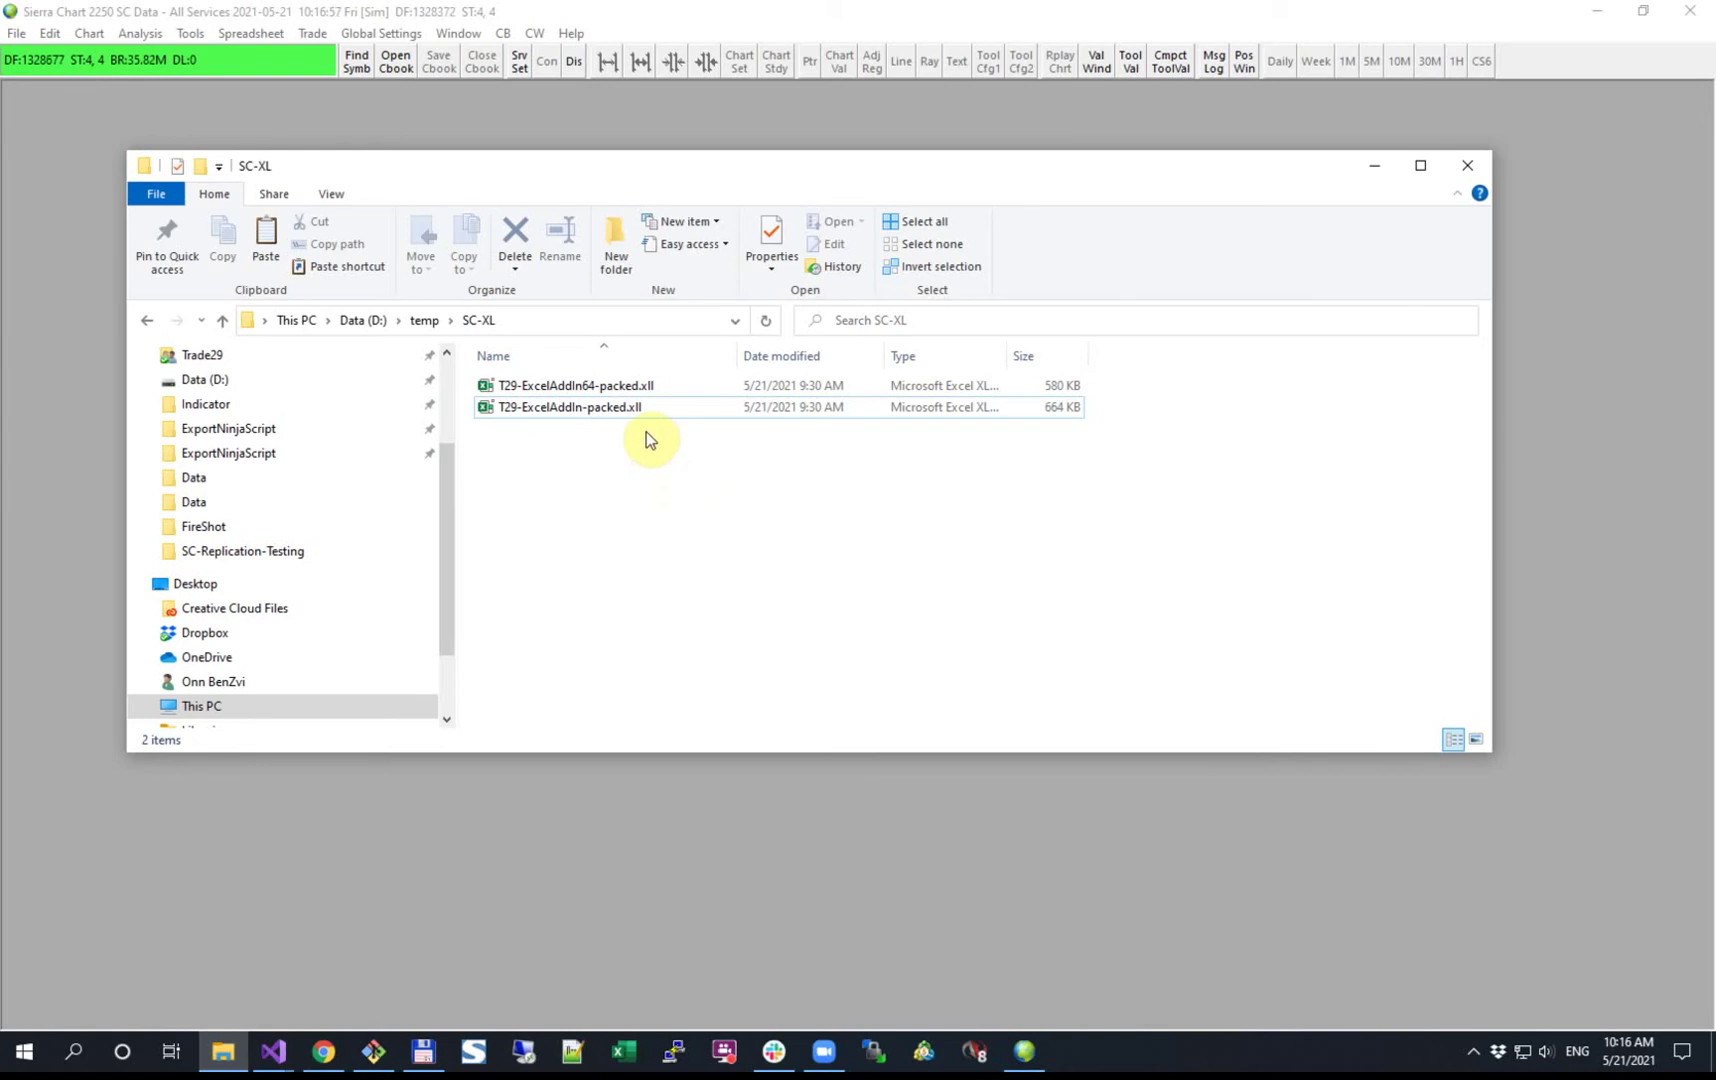
pyautogui.click(594, 407)
pyautogui.click(607, 388)
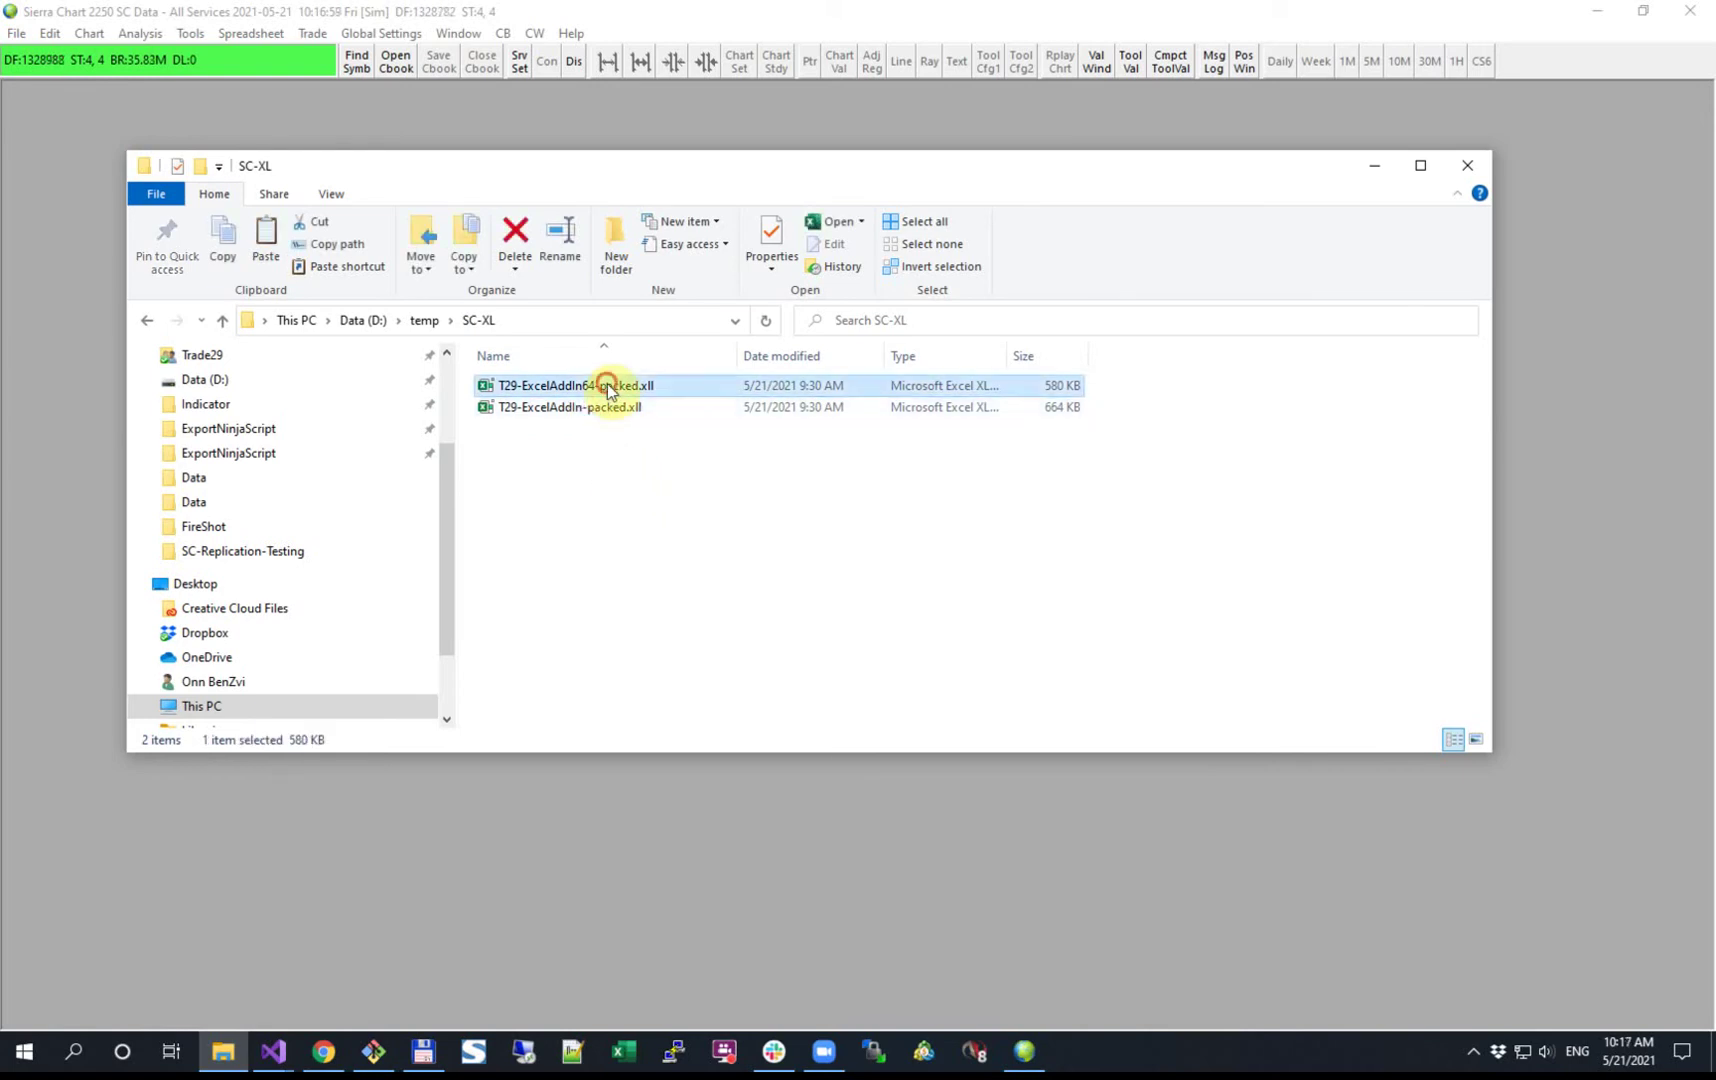
pyautogui.click(620, 410)
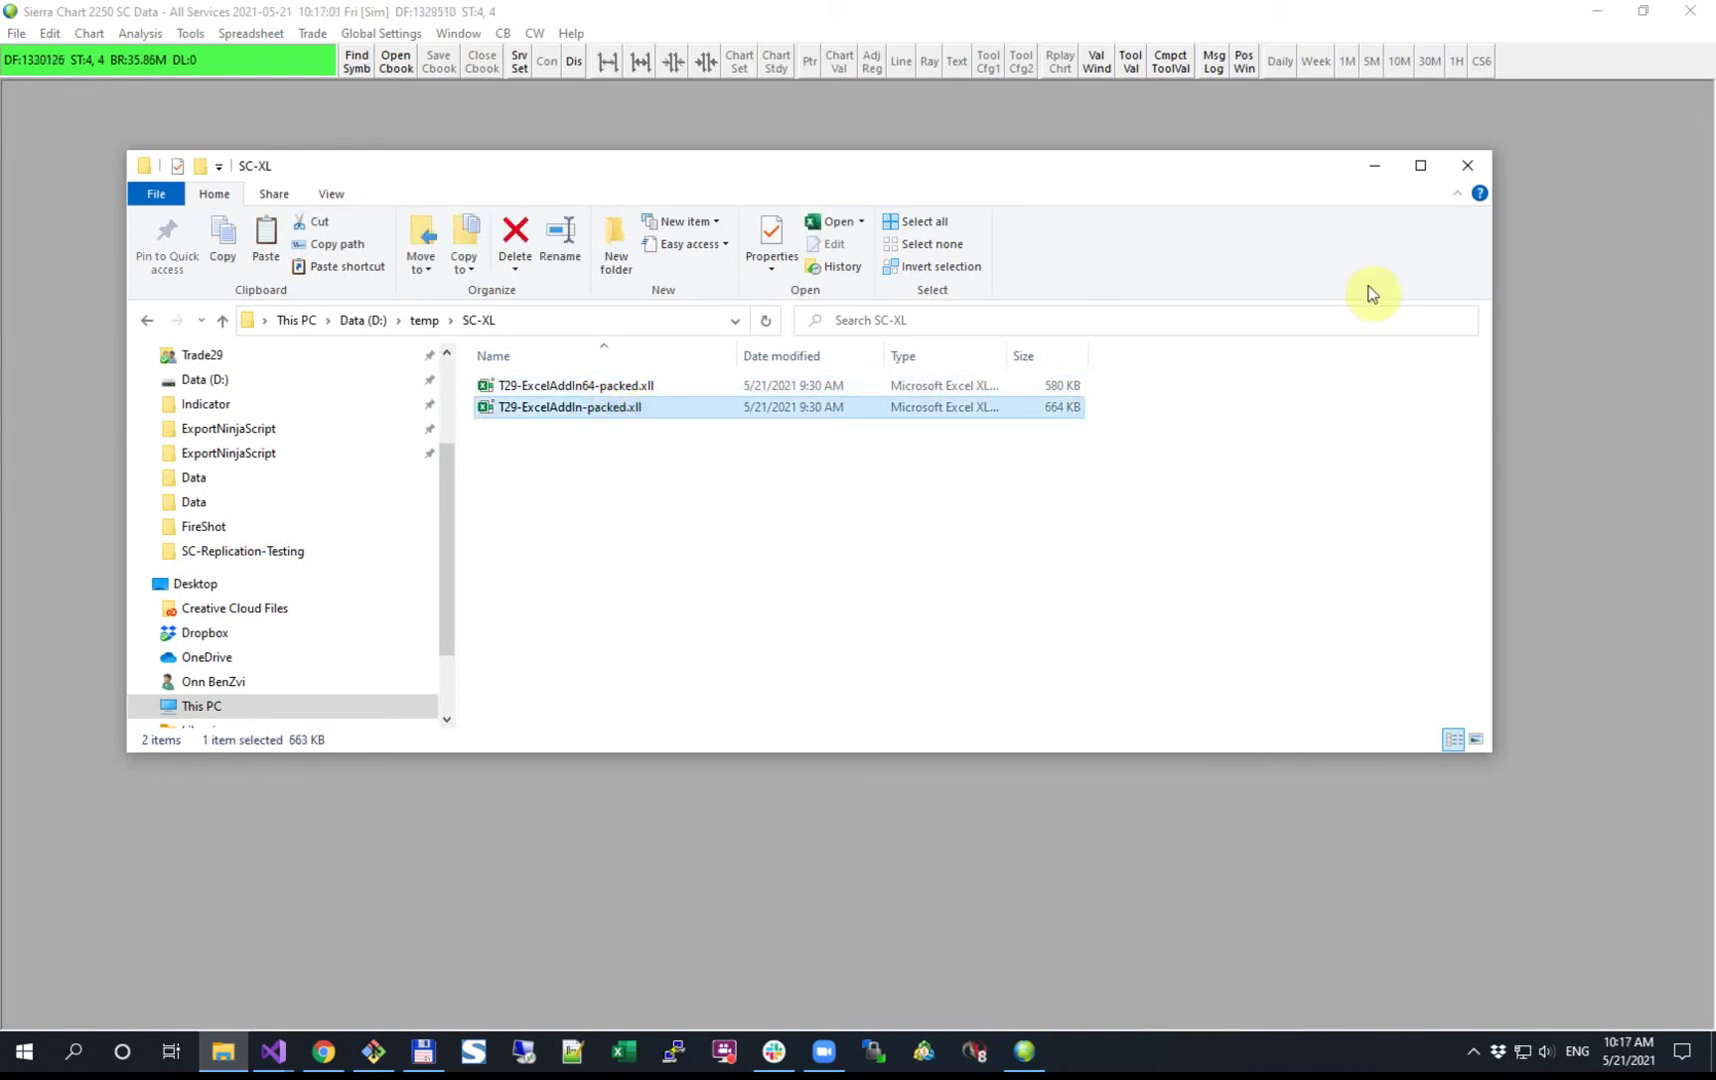
pyautogui.moveTo(1360, 178); pyautogui.dragTo(1481, 224)
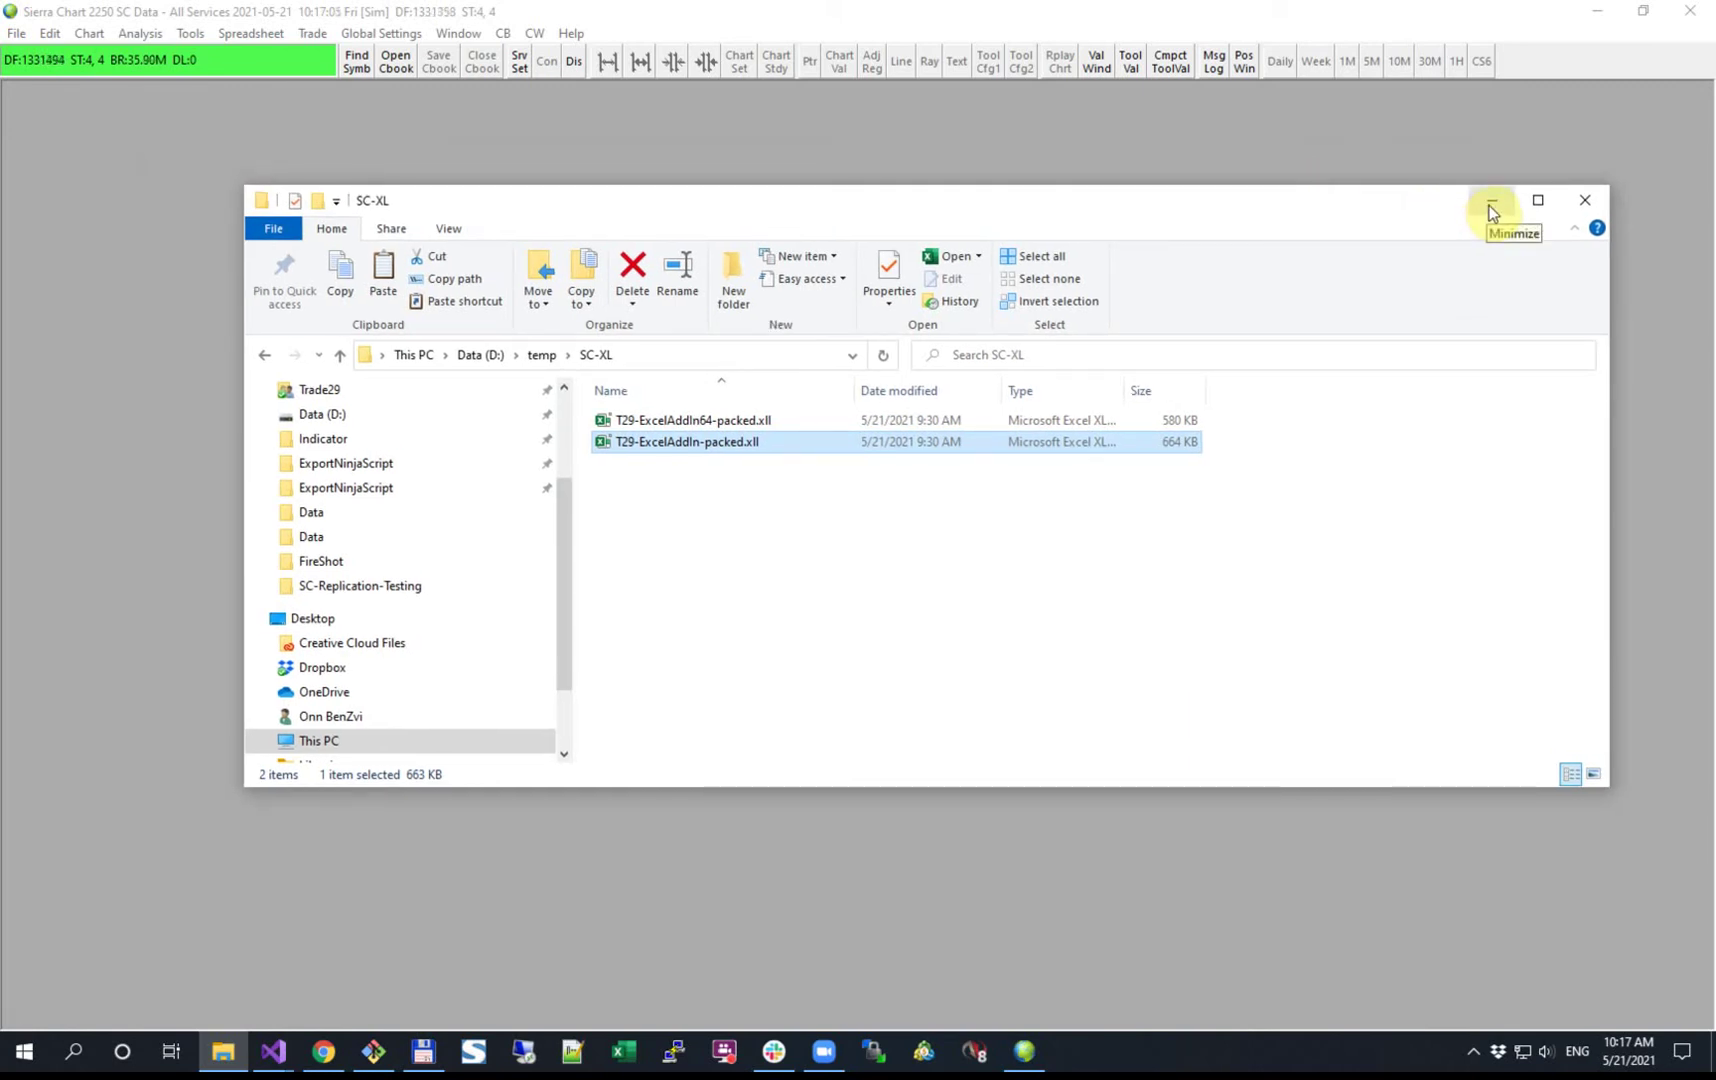
# Minimize the folder window and bring up Sierra Chart's Global Settings menu
pyautogui.click(1491, 209)
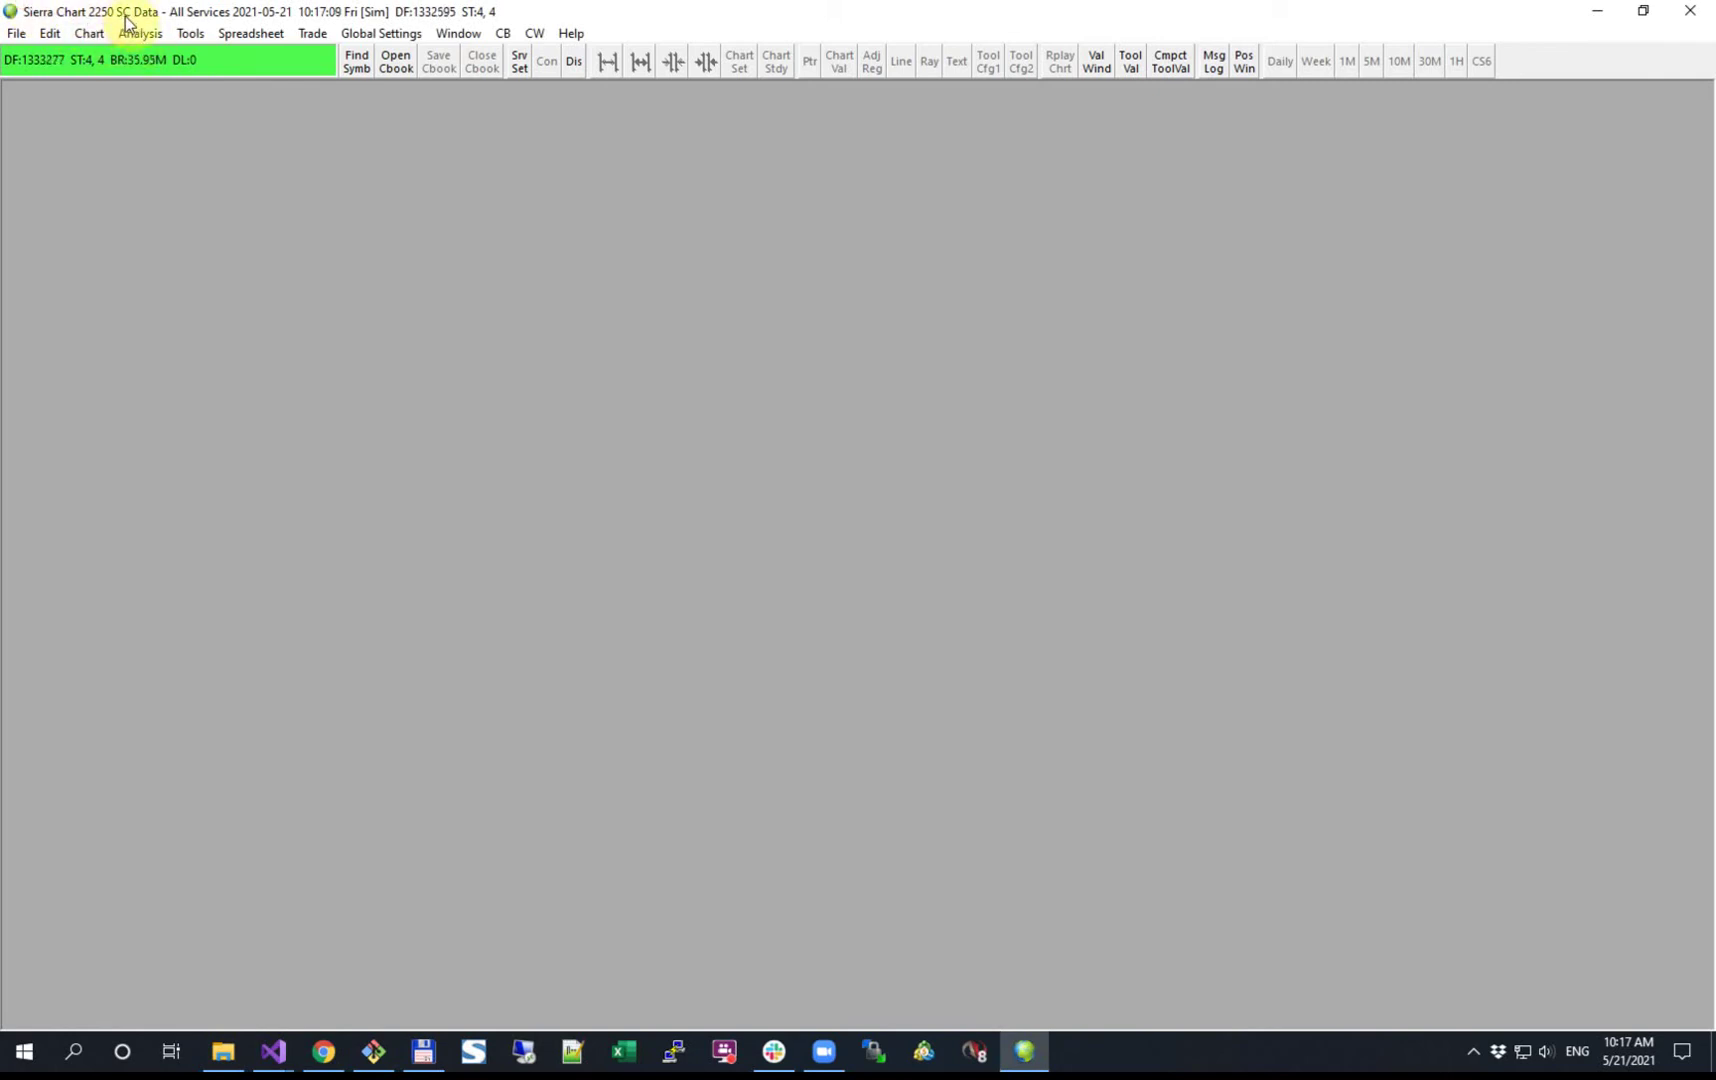
pyautogui.click(17, 34)
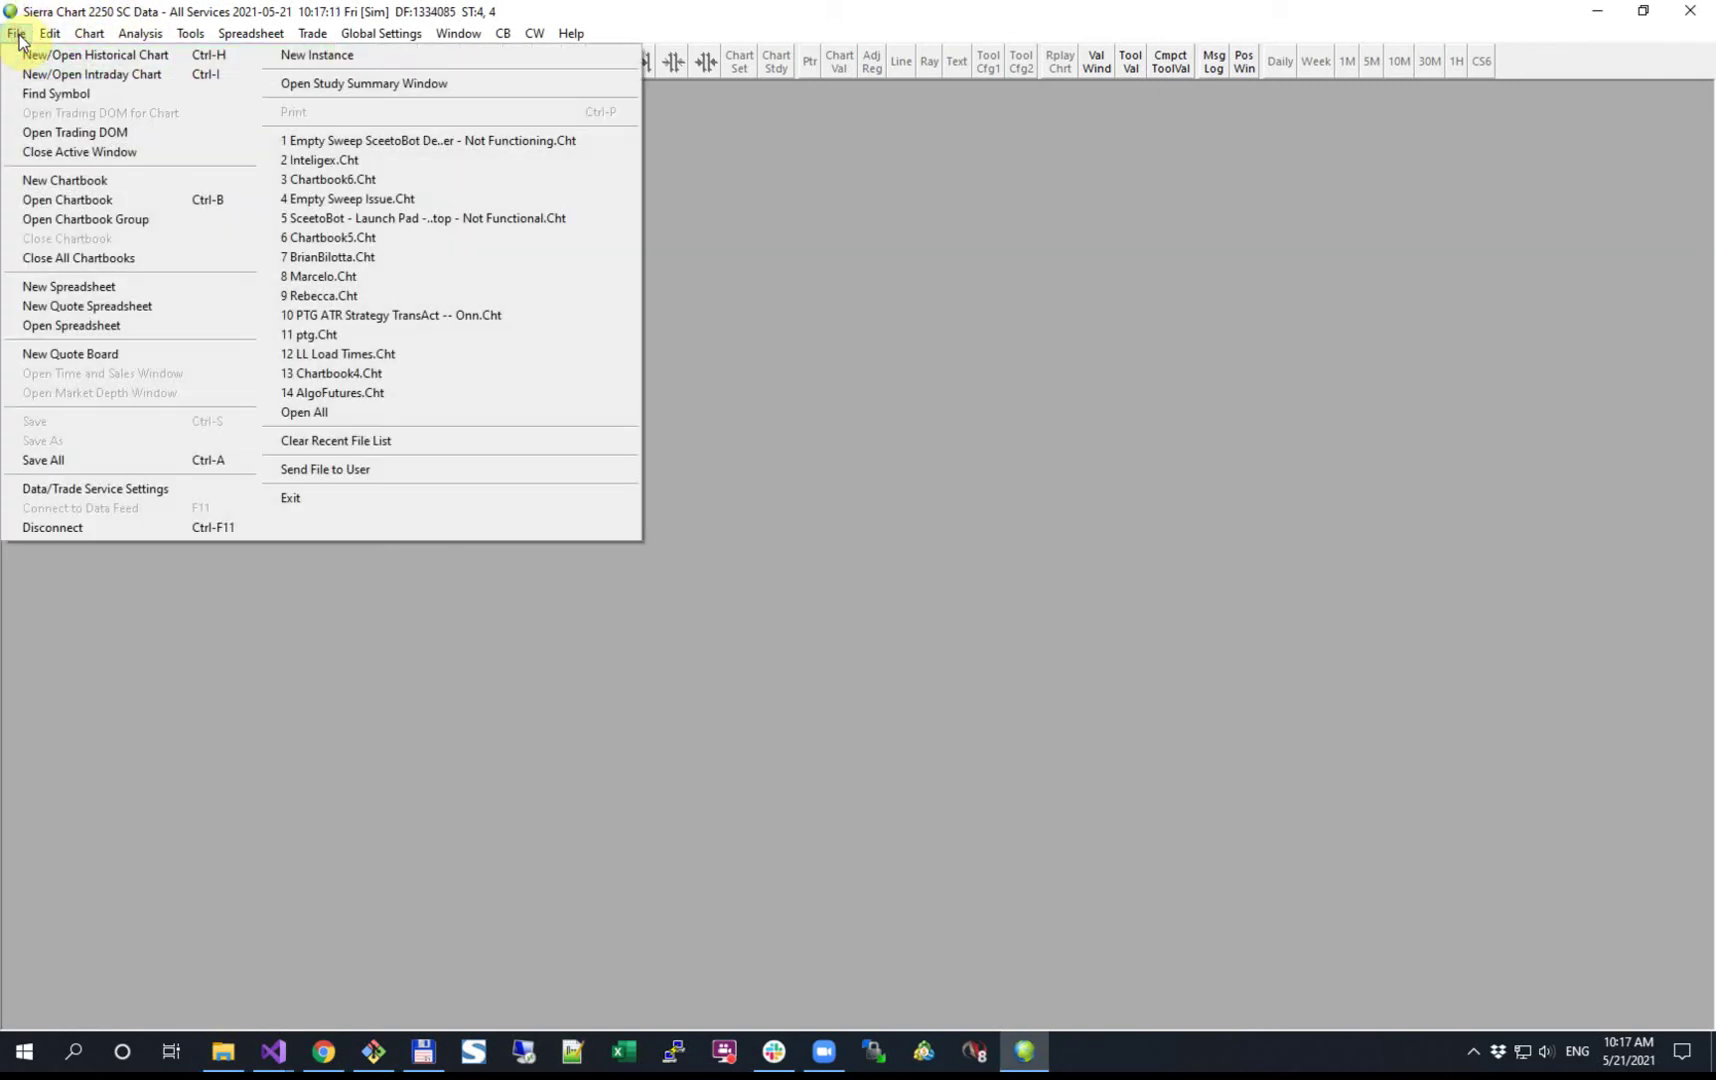
pyautogui.click(62, 13)
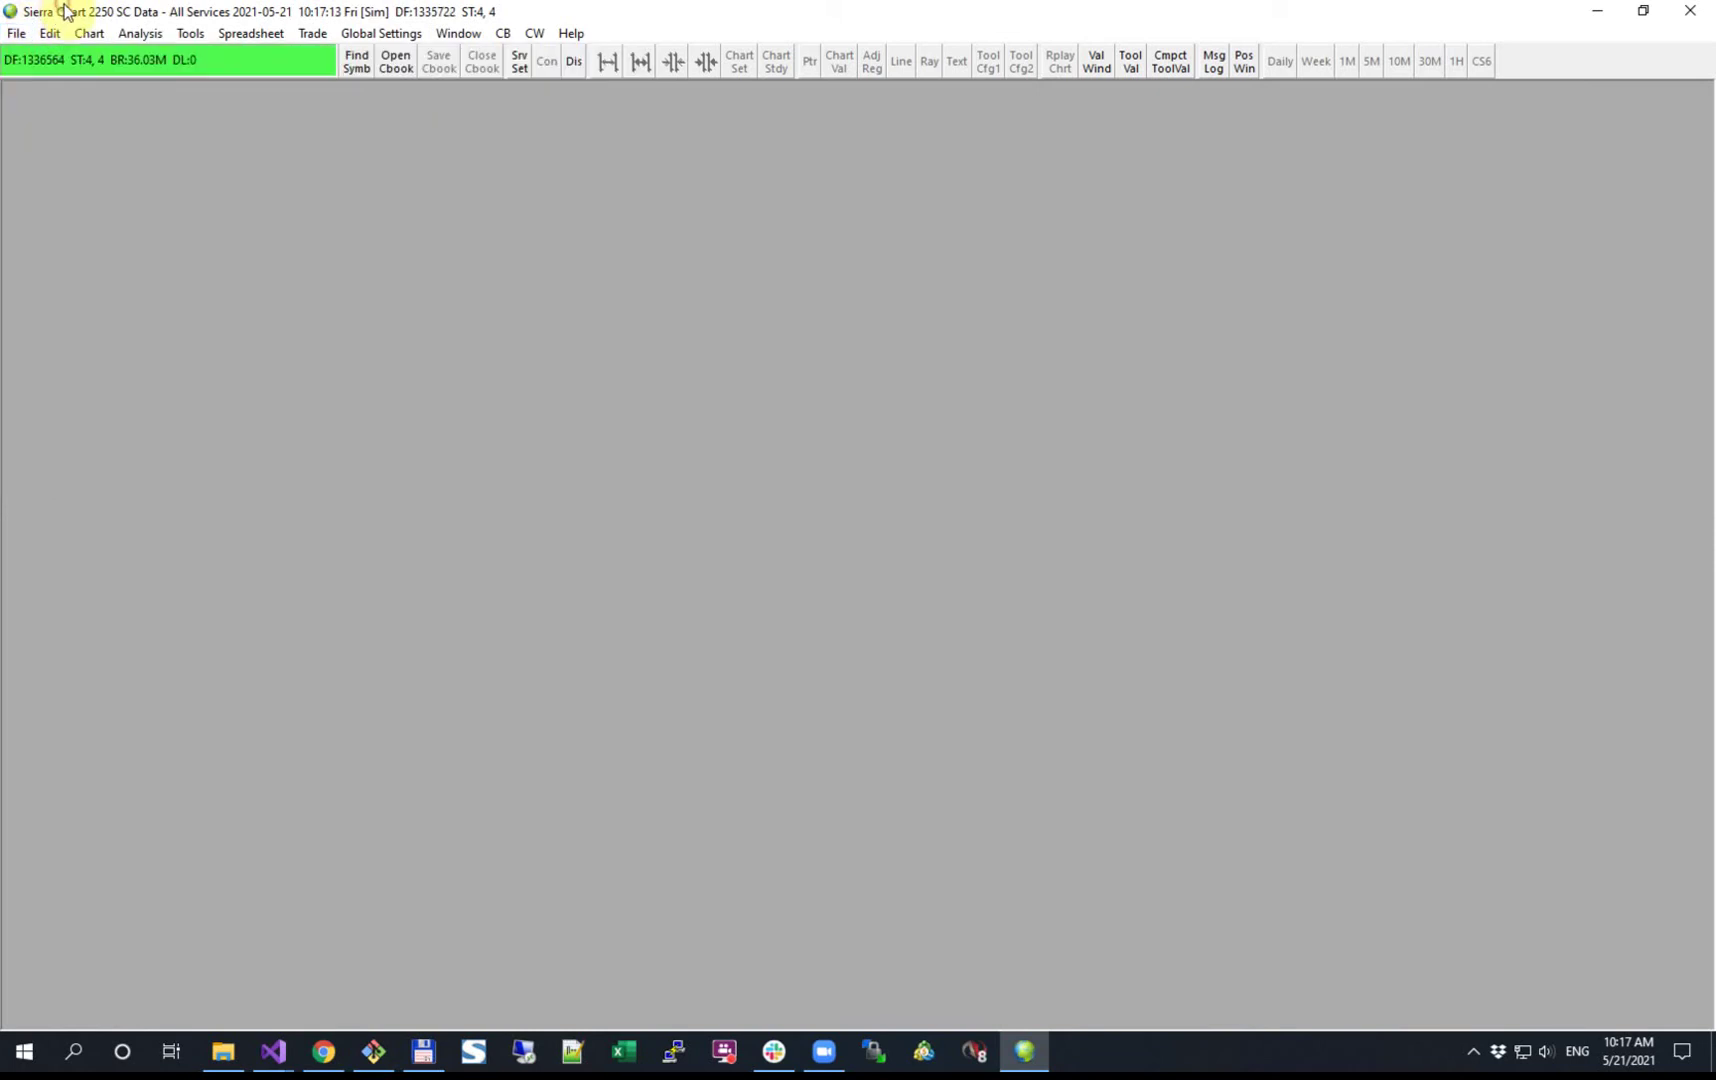
pyautogui.click(382, 34)
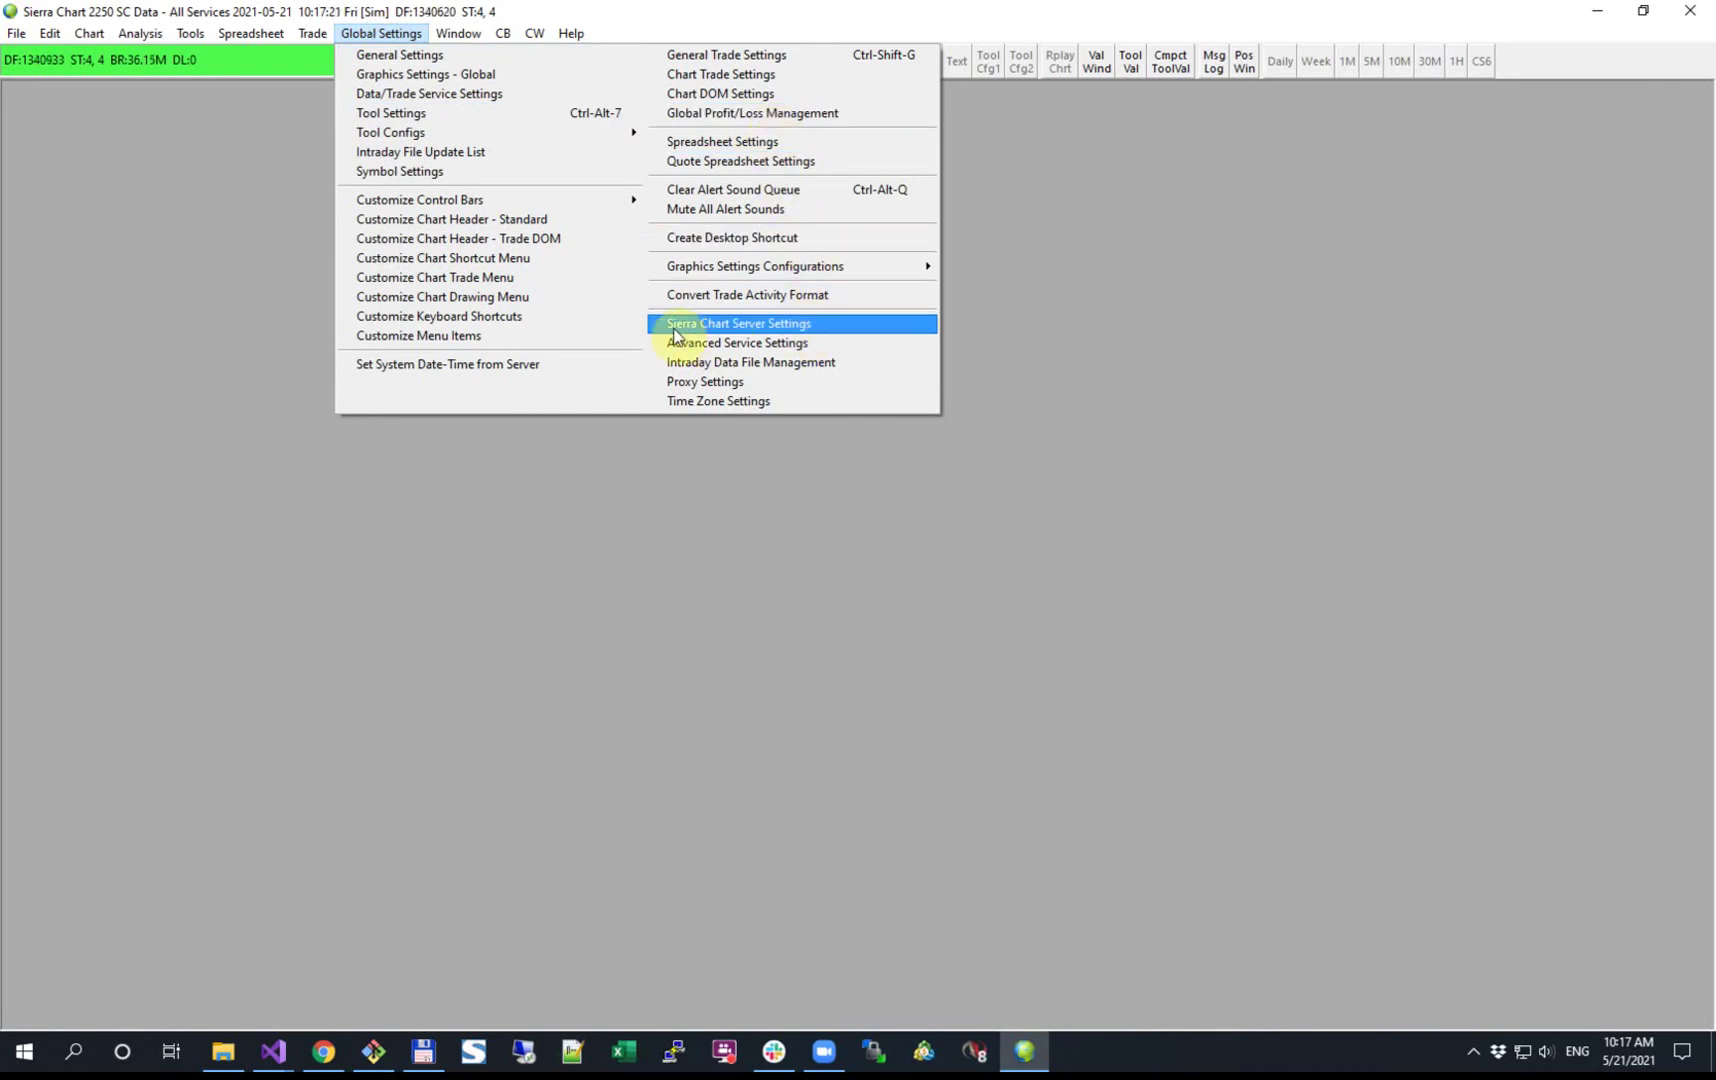
# Keep Enable DTC Protocol Server on Yes with listening port 11099, then Apply All and OK
pyautogui.click(716, 330)
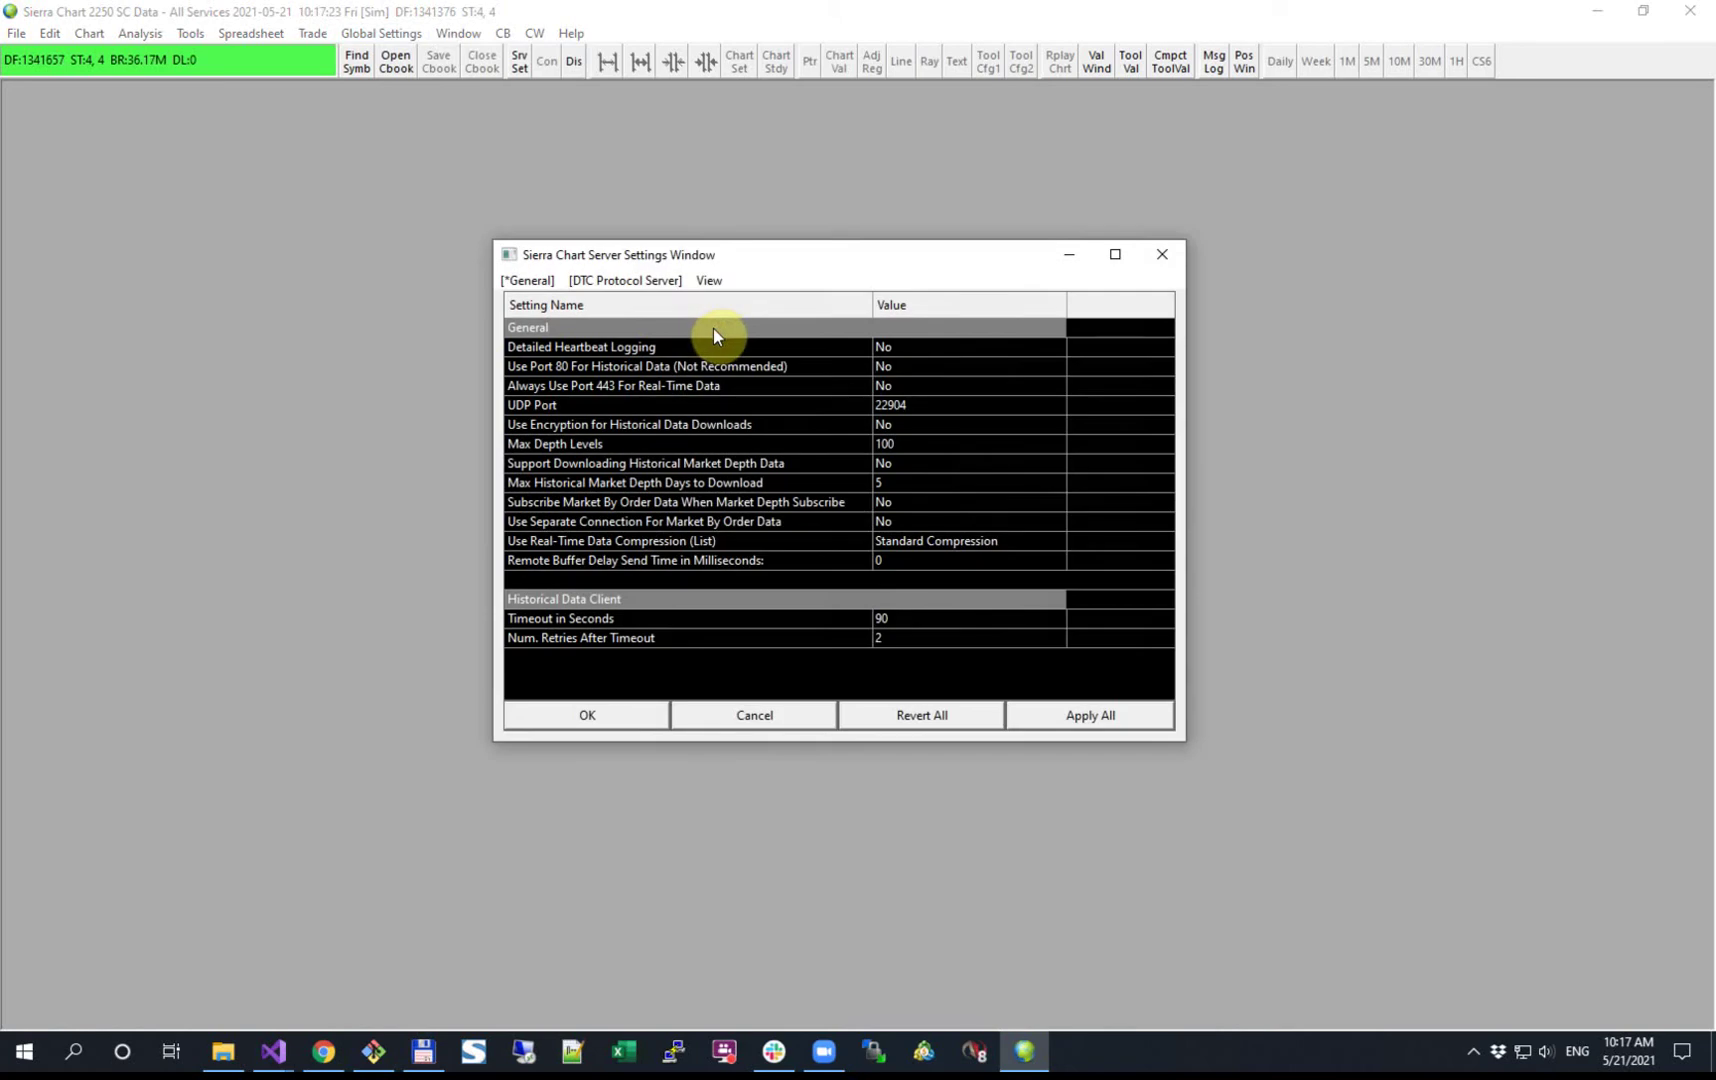
pyautogui.click(630, 284)
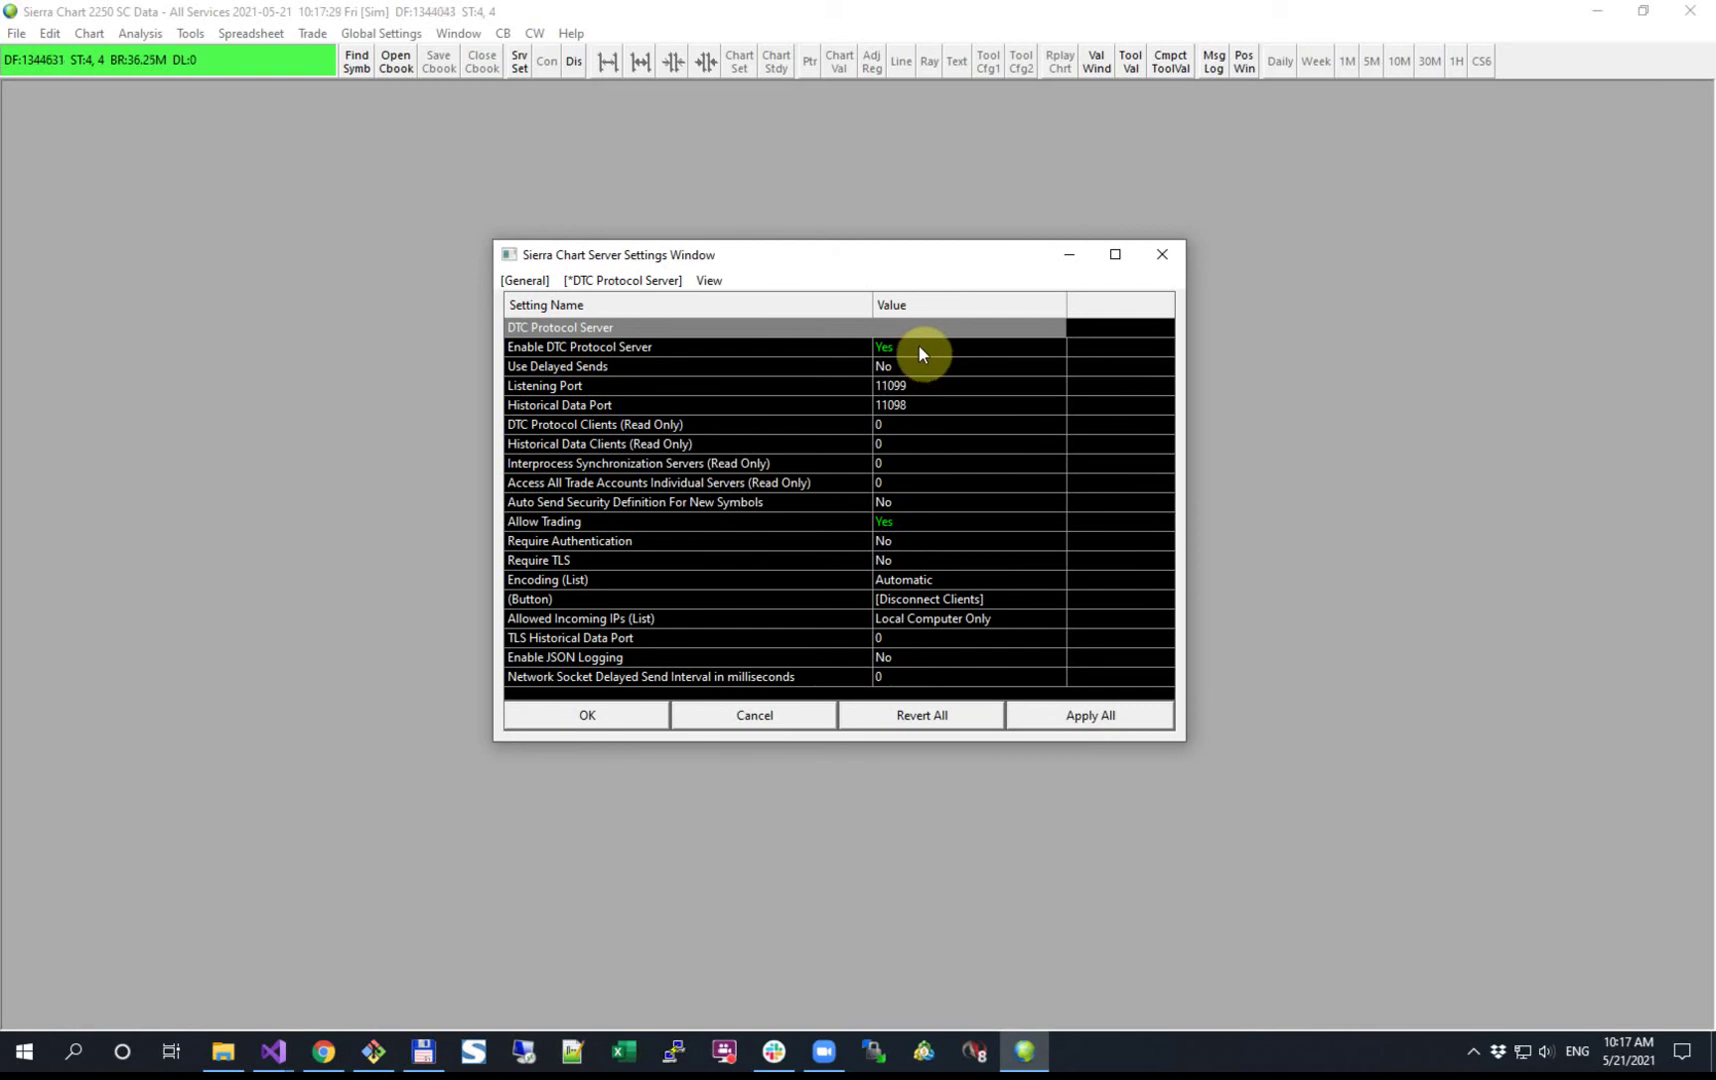
pyautogui.click(700, 349)
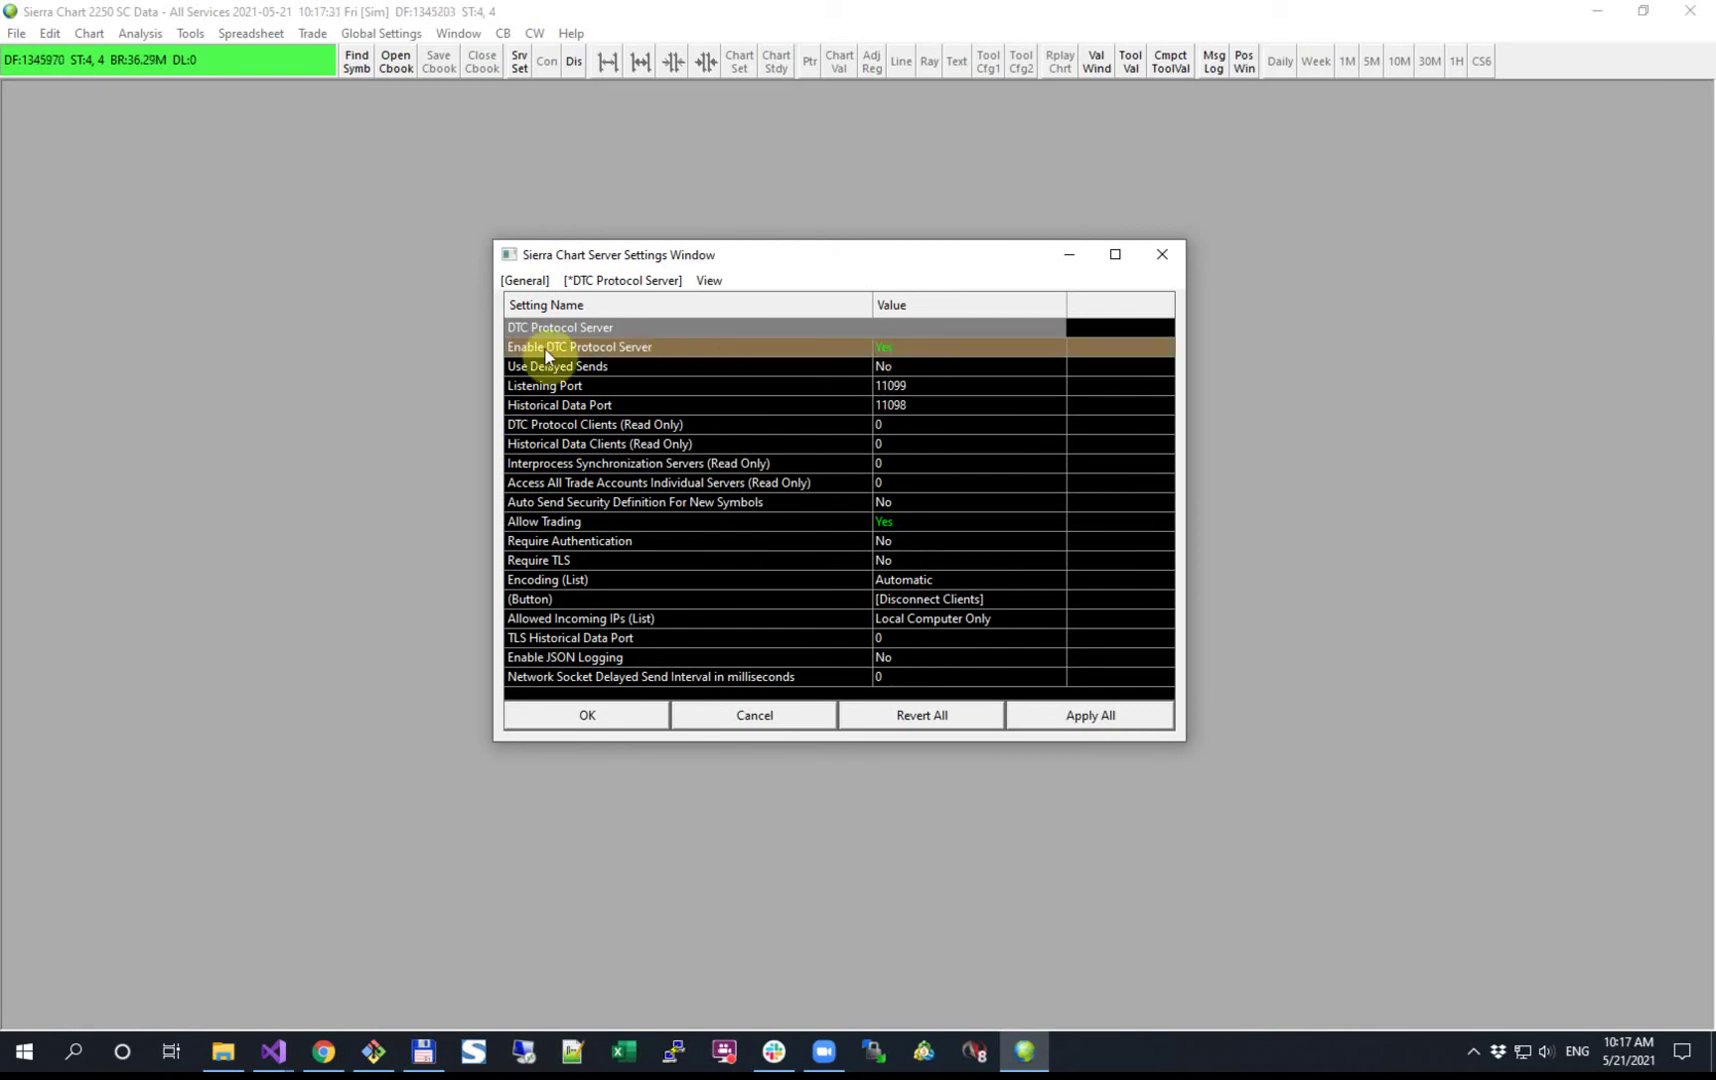
pyautogui.doubleClick(921, 347)
pyautogui.doubleClick(892, 347)
pyautogui.click(541, 390)
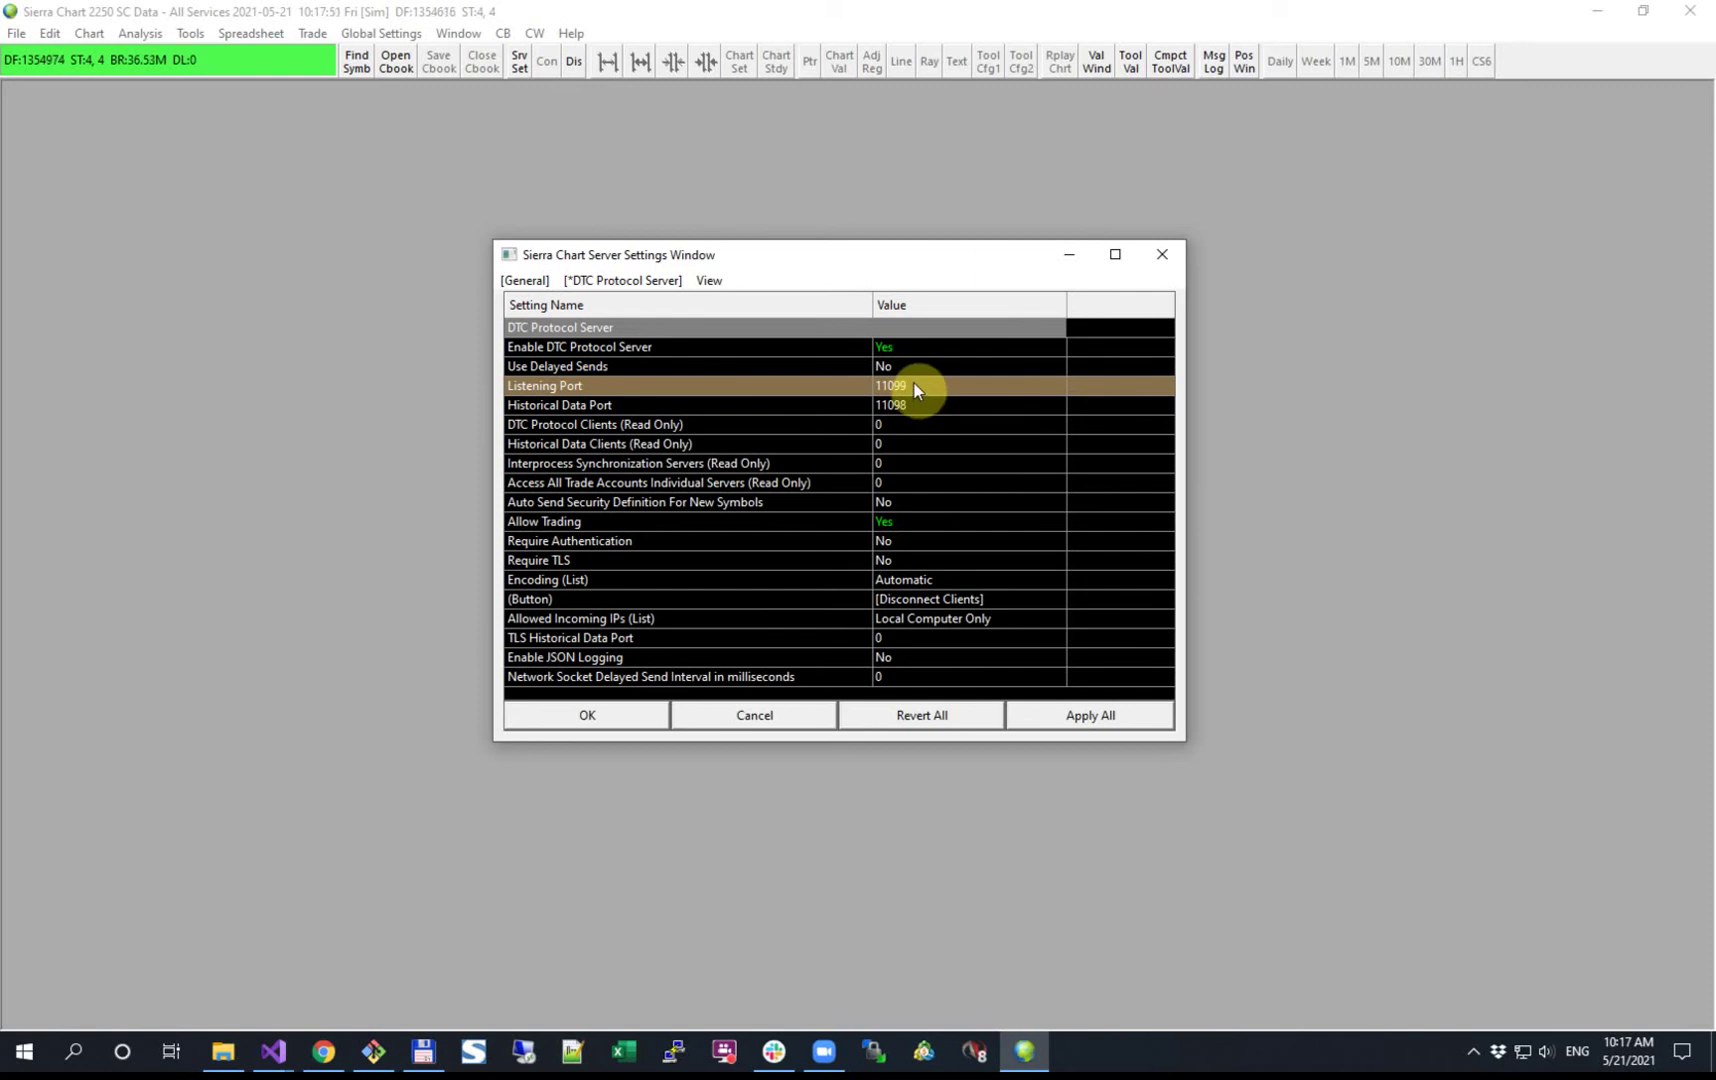
pyautogui.click(1077, 720)
pyautogui.click(589, 725)
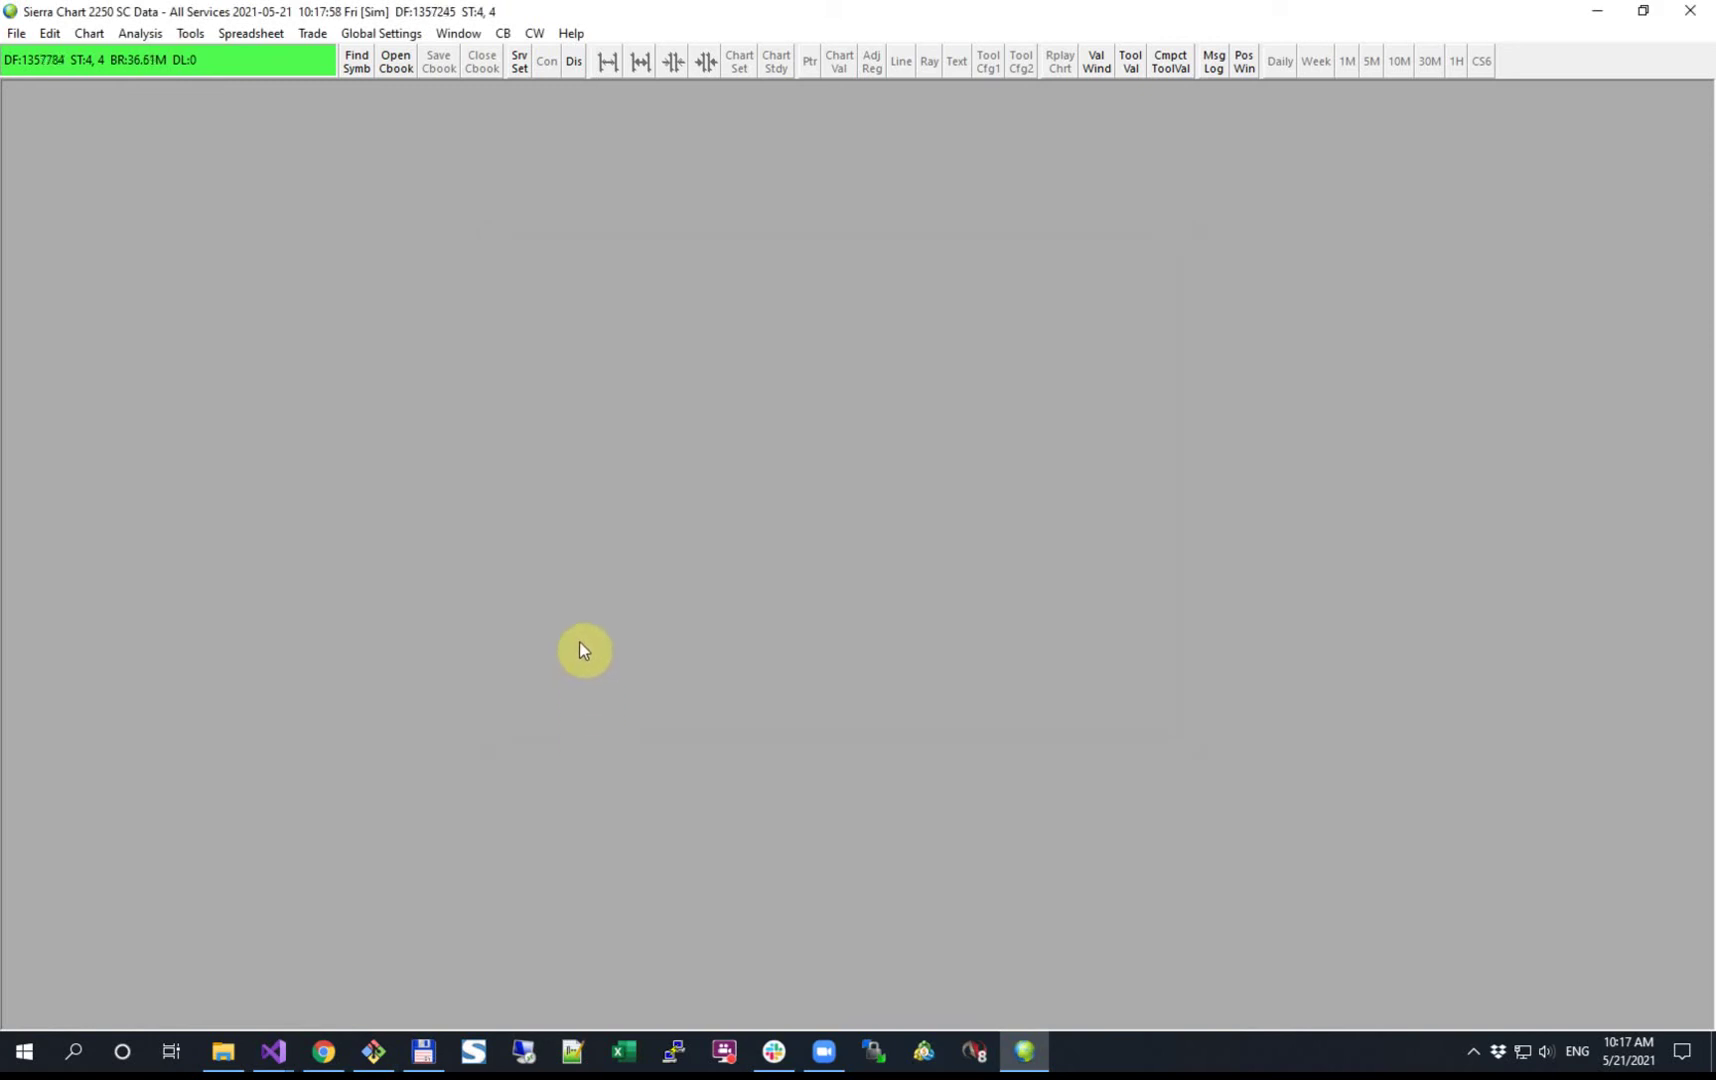
pyautogui.click(223, 1051)
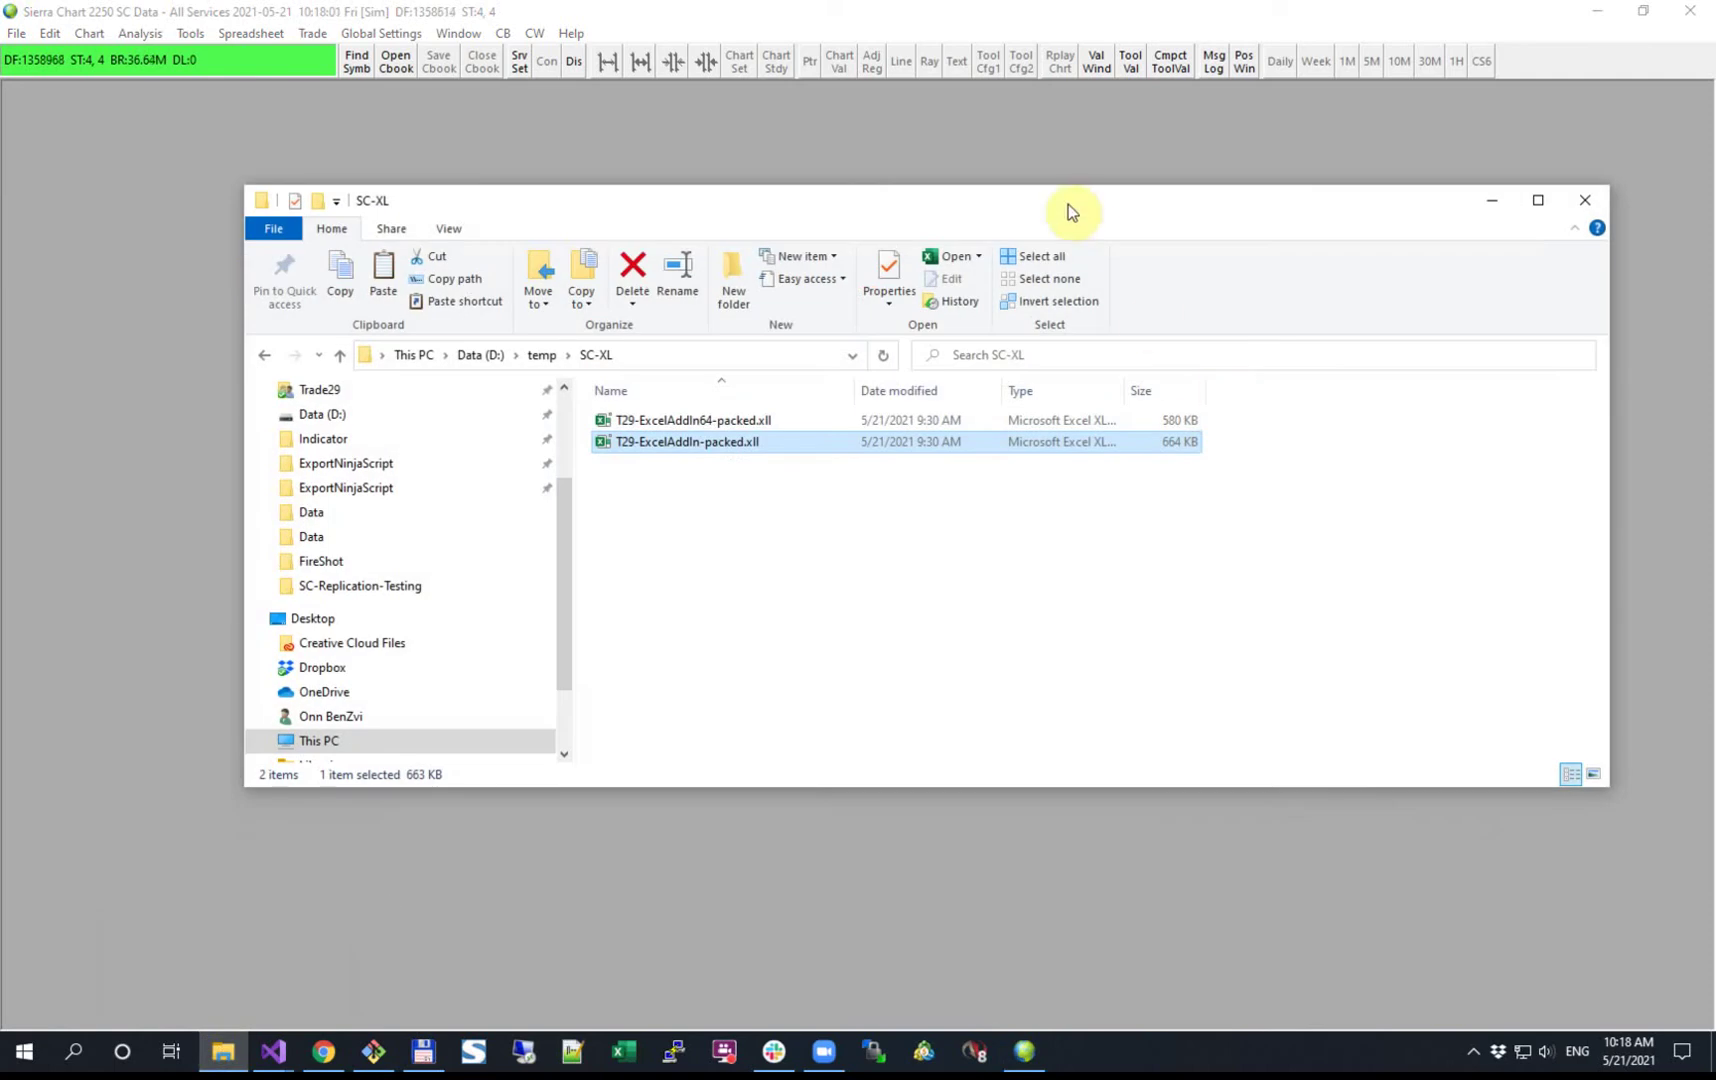
# Resize the folder window and open T29-ExcelAddIn-packed.xll in Excel
pyautogui.moveTo(1066, 203); pyautogui.dragTo(974, 138)
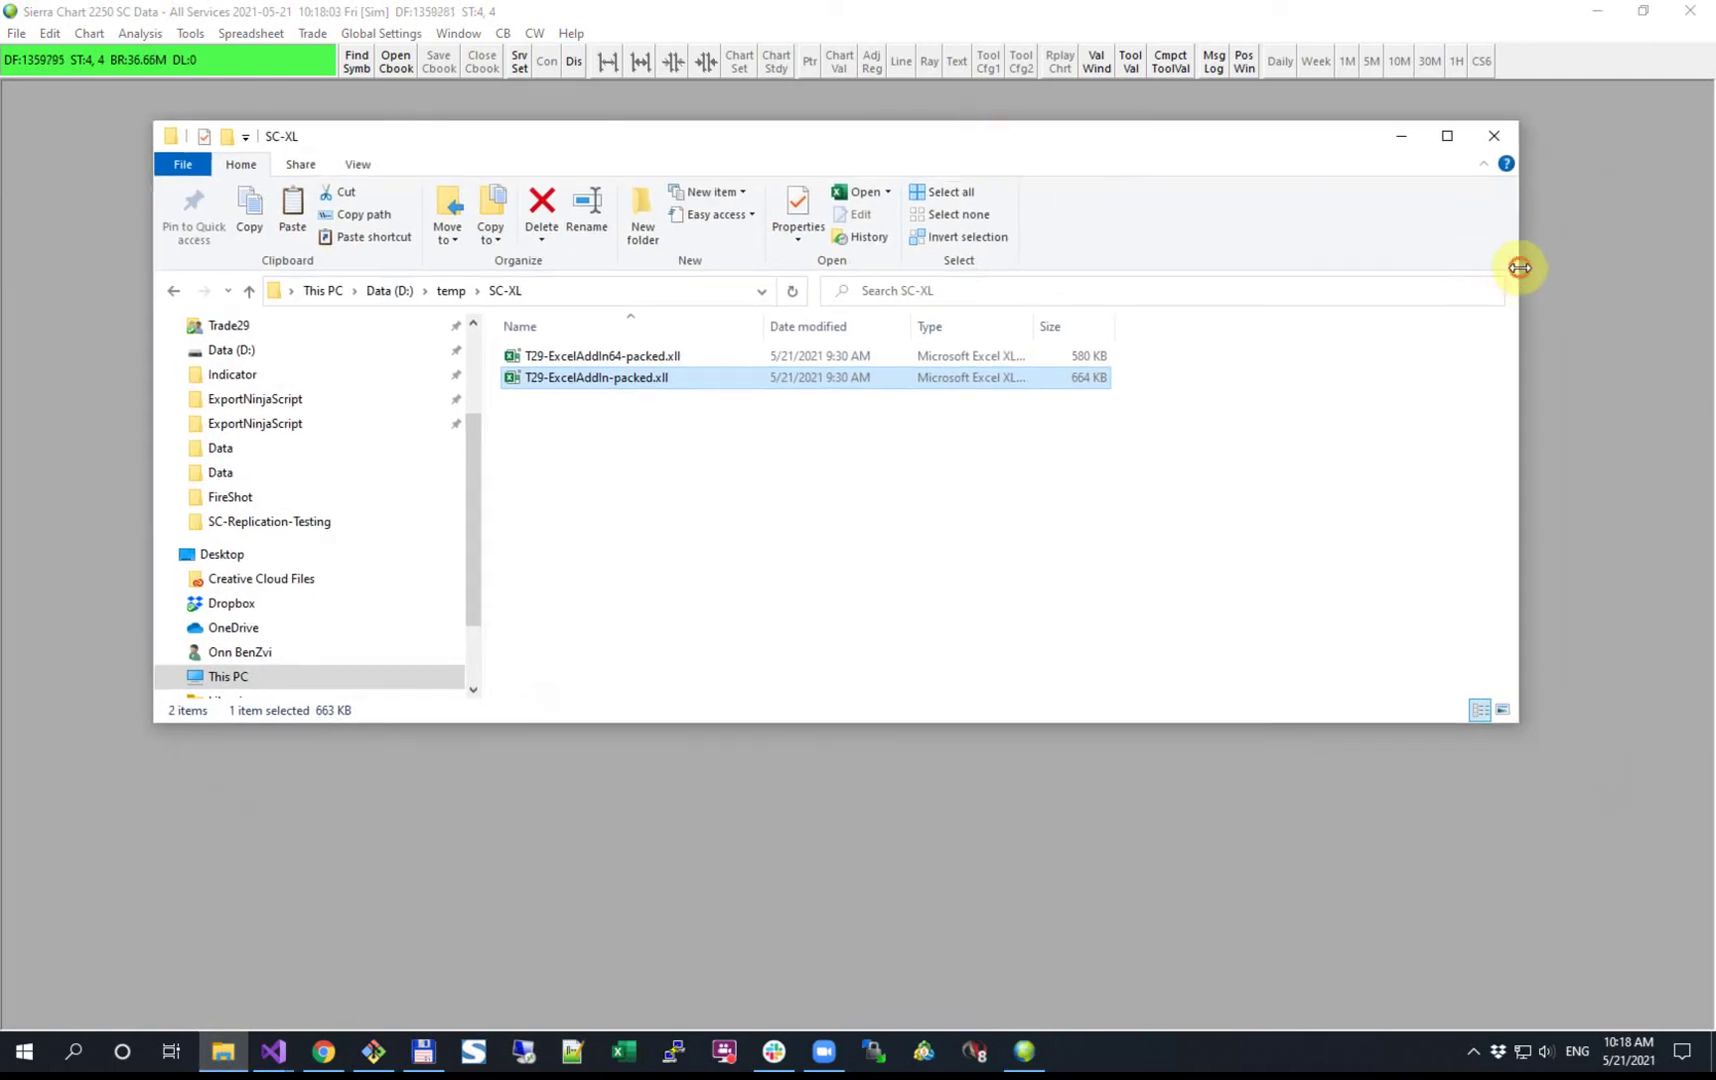
pyautogui.moveTo(1518, 268); pyautogui.dragTo(1320, 265)
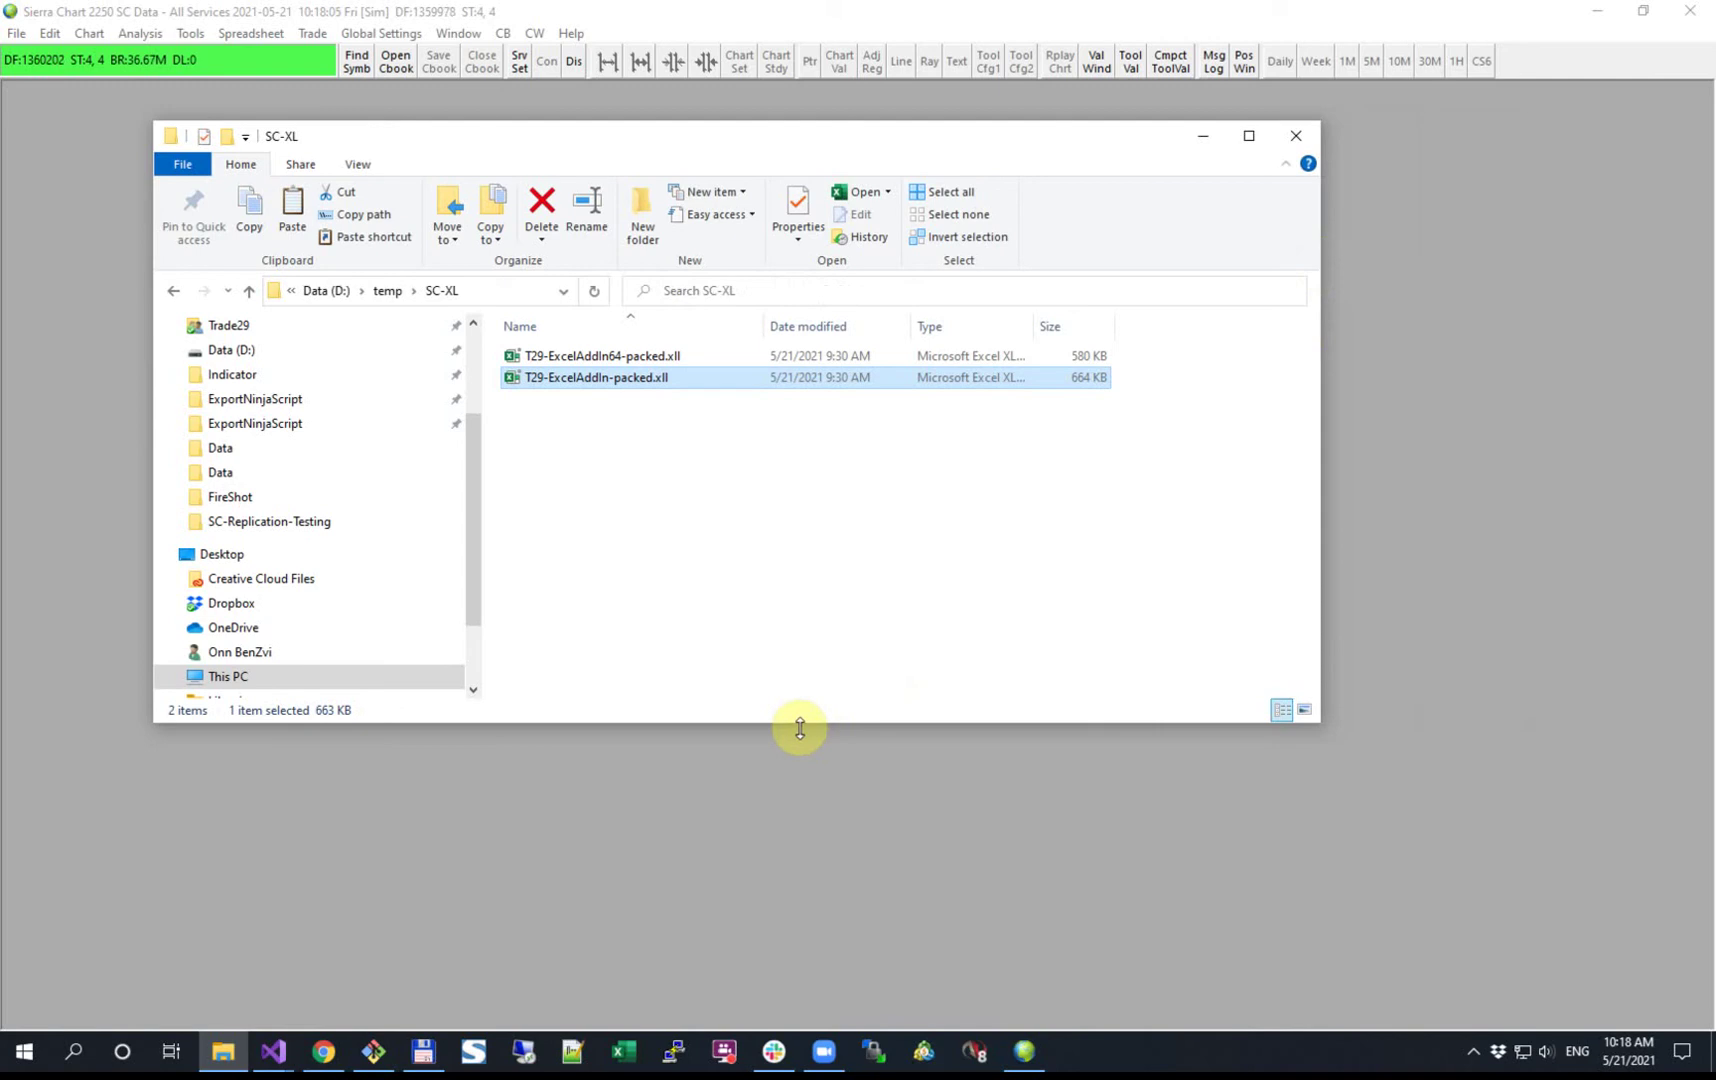
pyautogui.moveTo(800, 724); pyautogui.dragTo(804, 620)
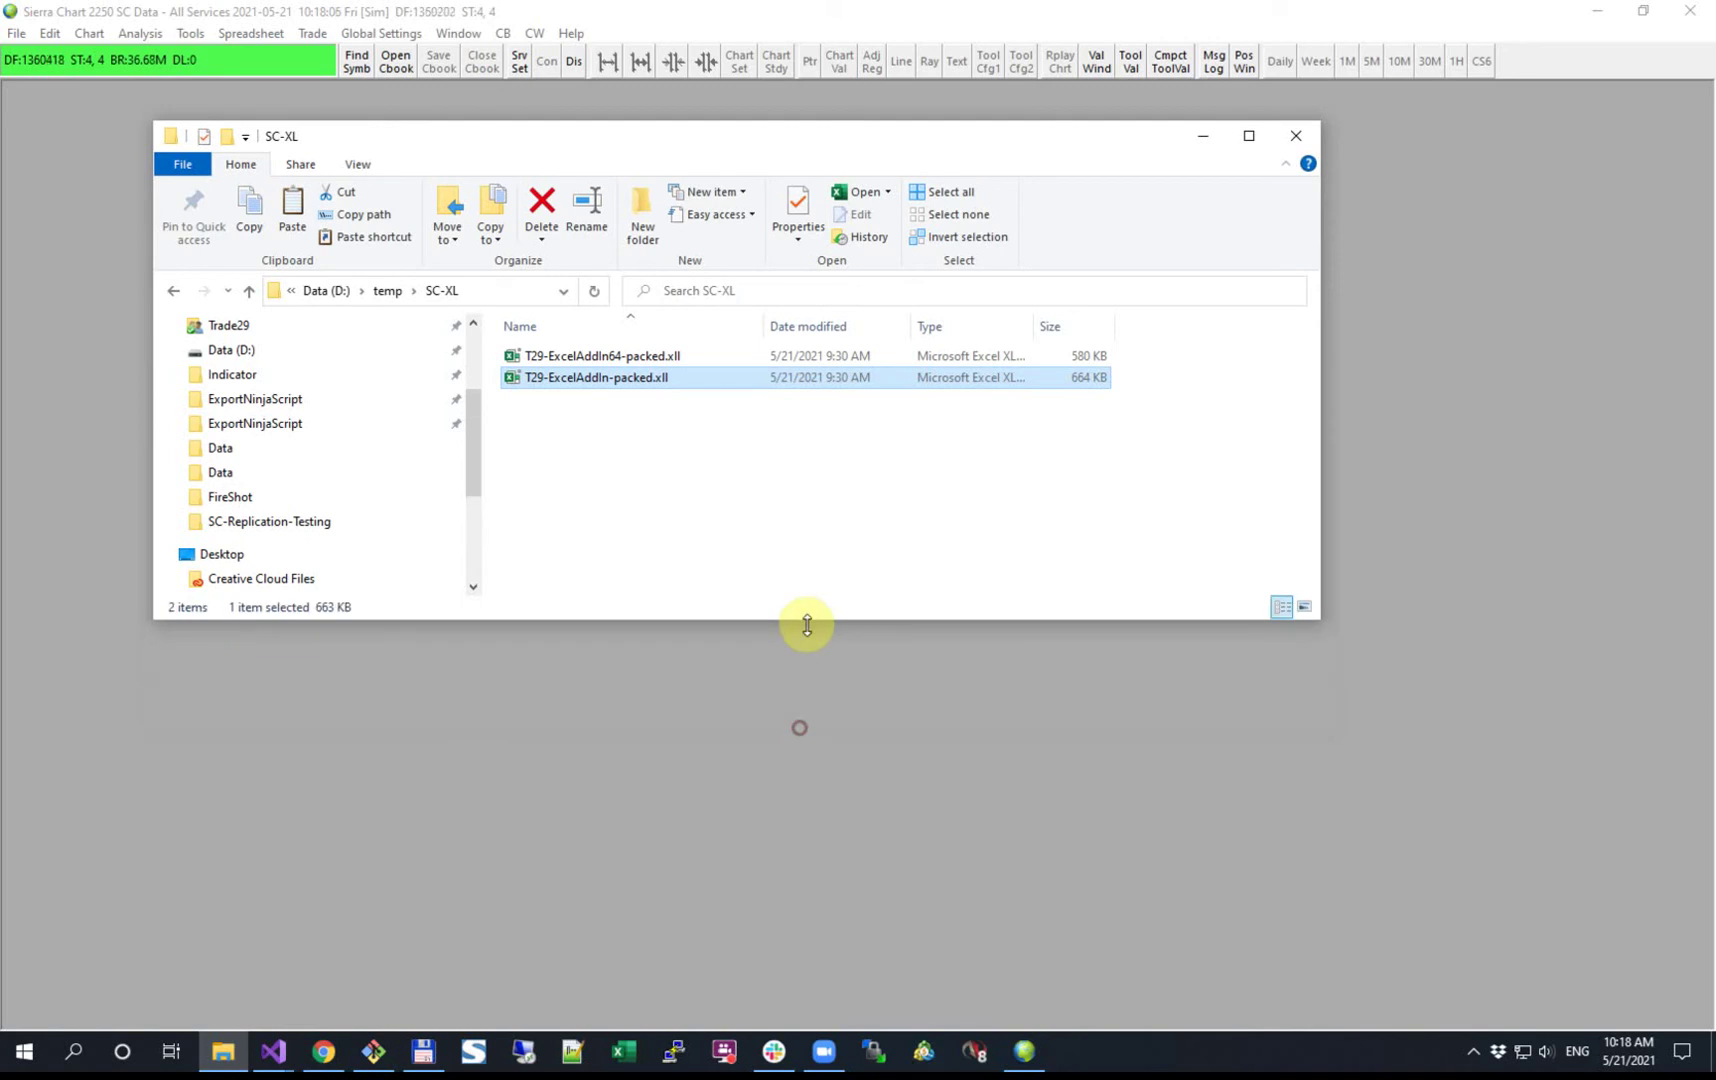
pyautogui.doubleClick(637, 385)
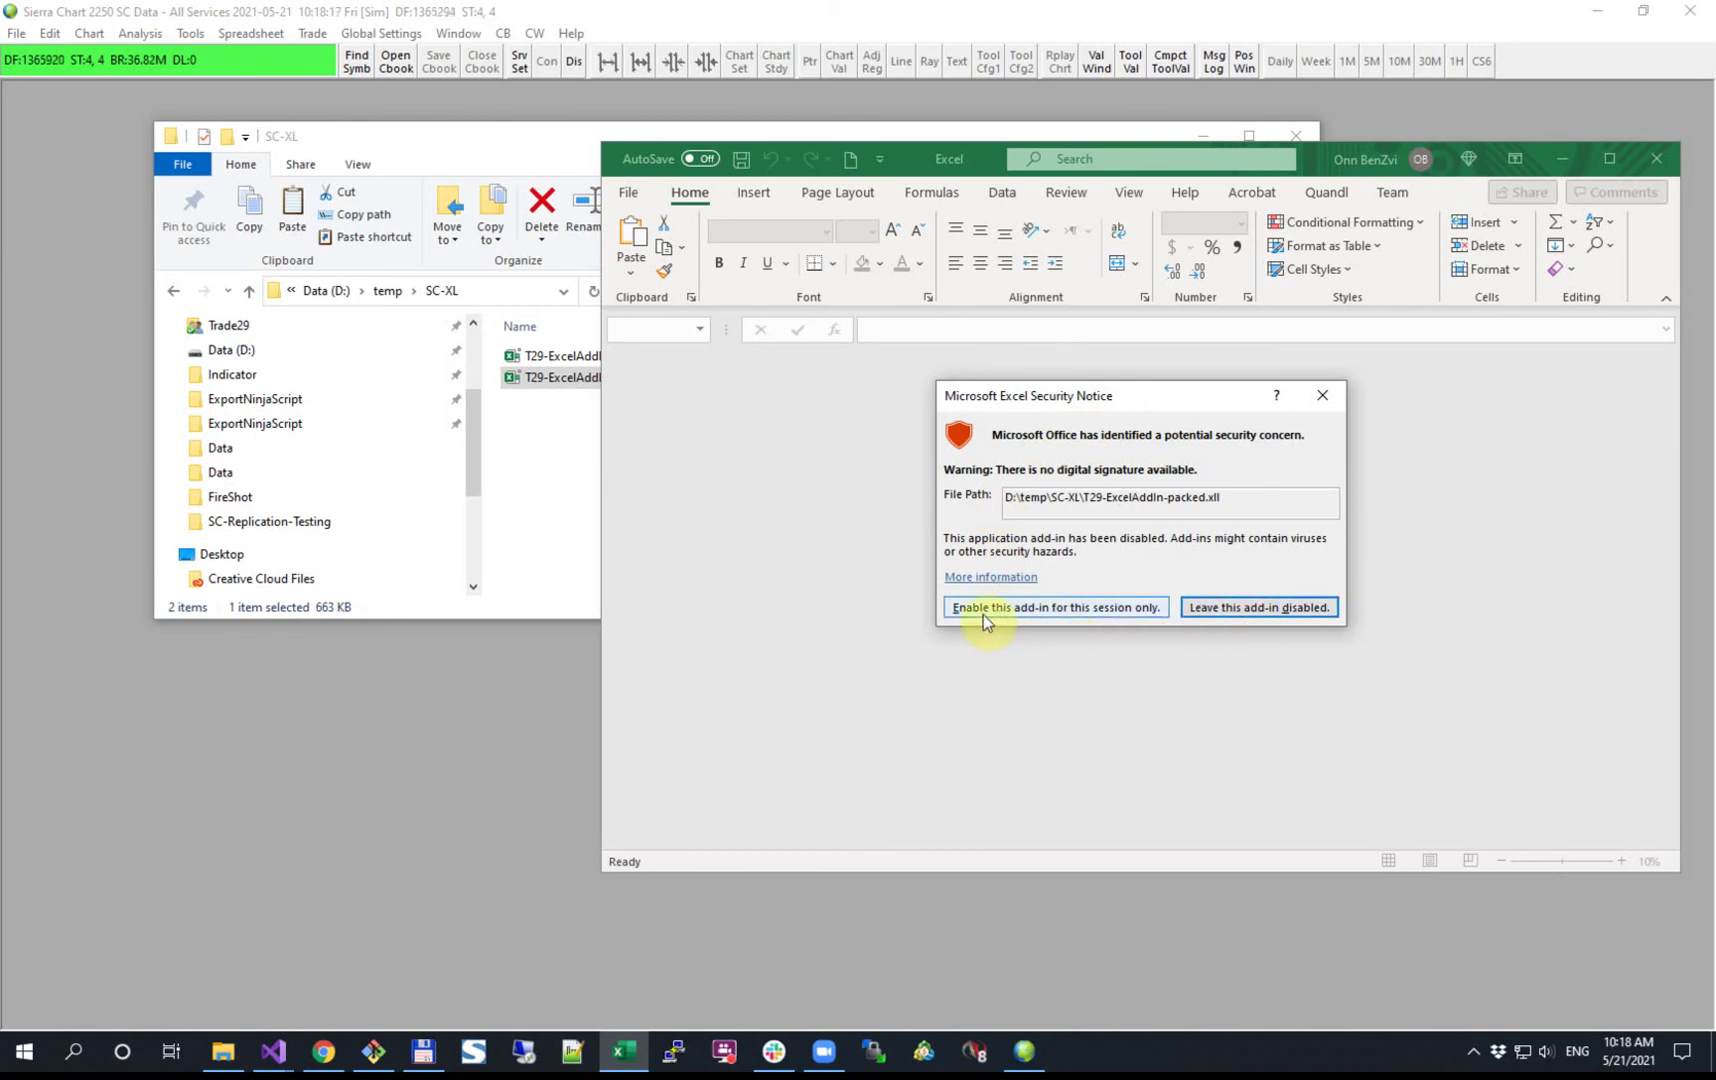
# Enable the add-in for this session only and create a new blank workbook, Book1
pyautogui.click(1071, 607)
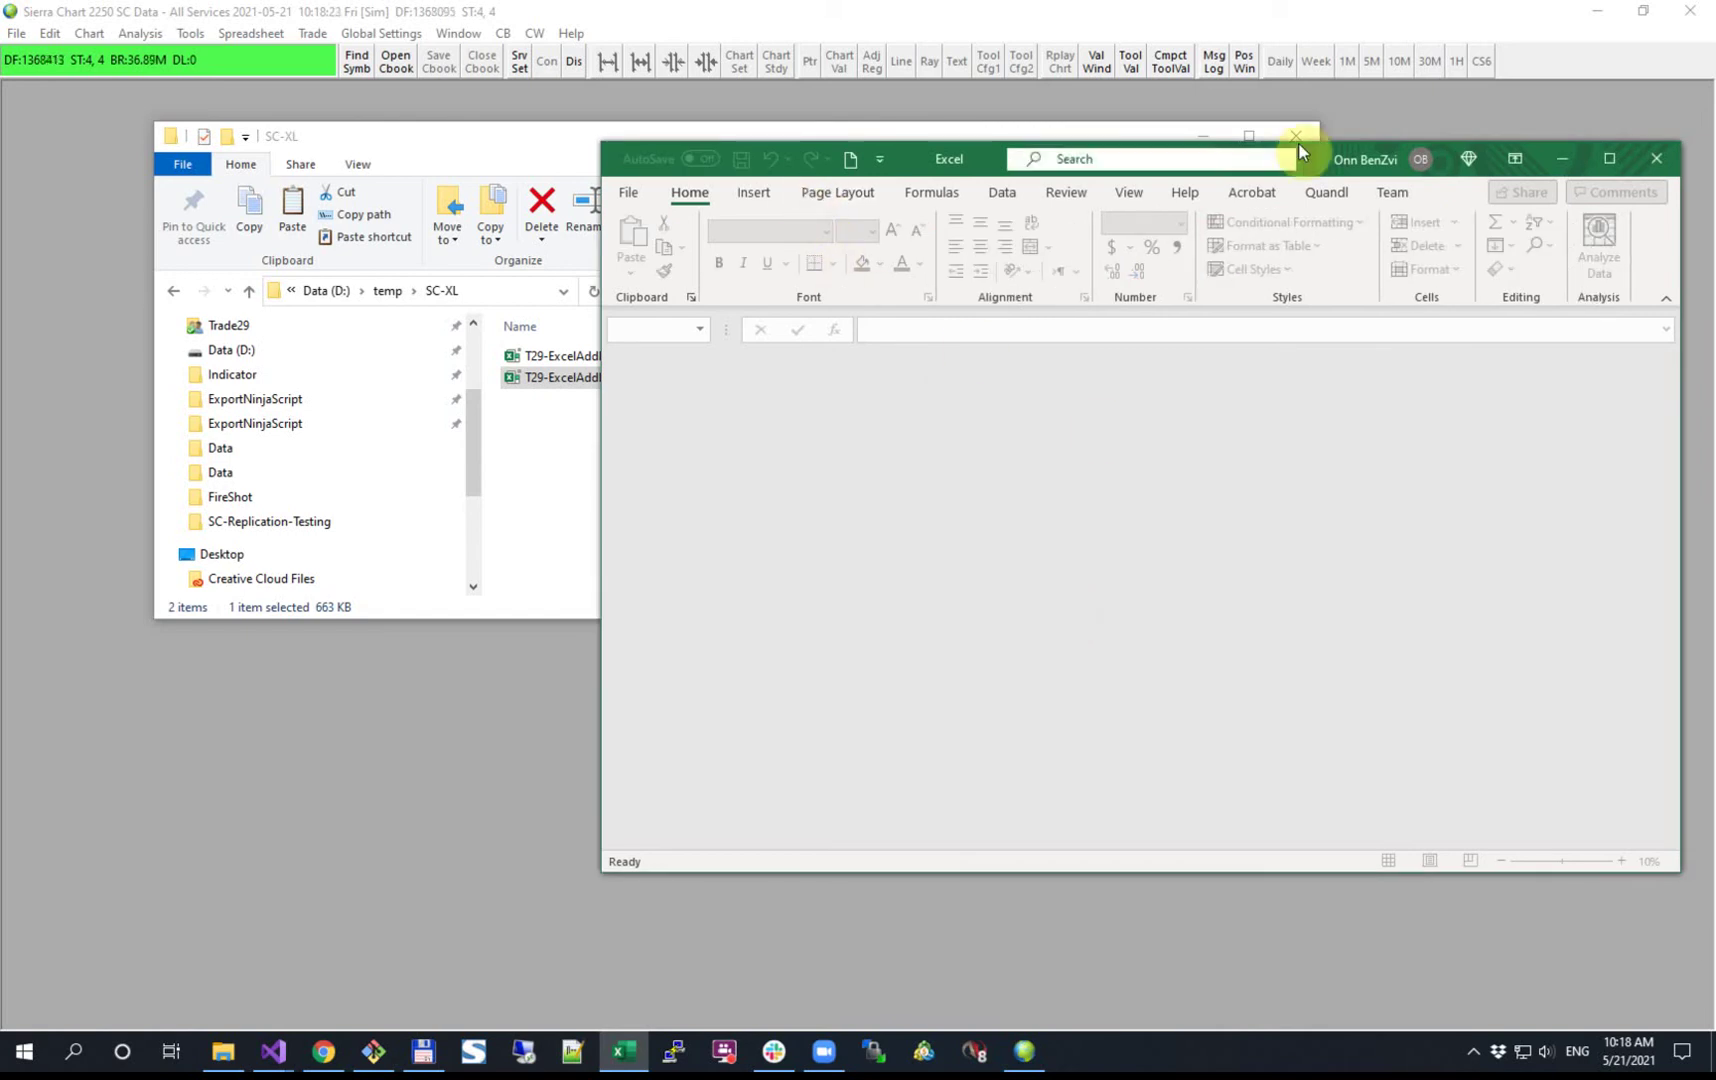
pyautogui.moveTo(1321, 156); pyautogui.dragTo(1089, 168)
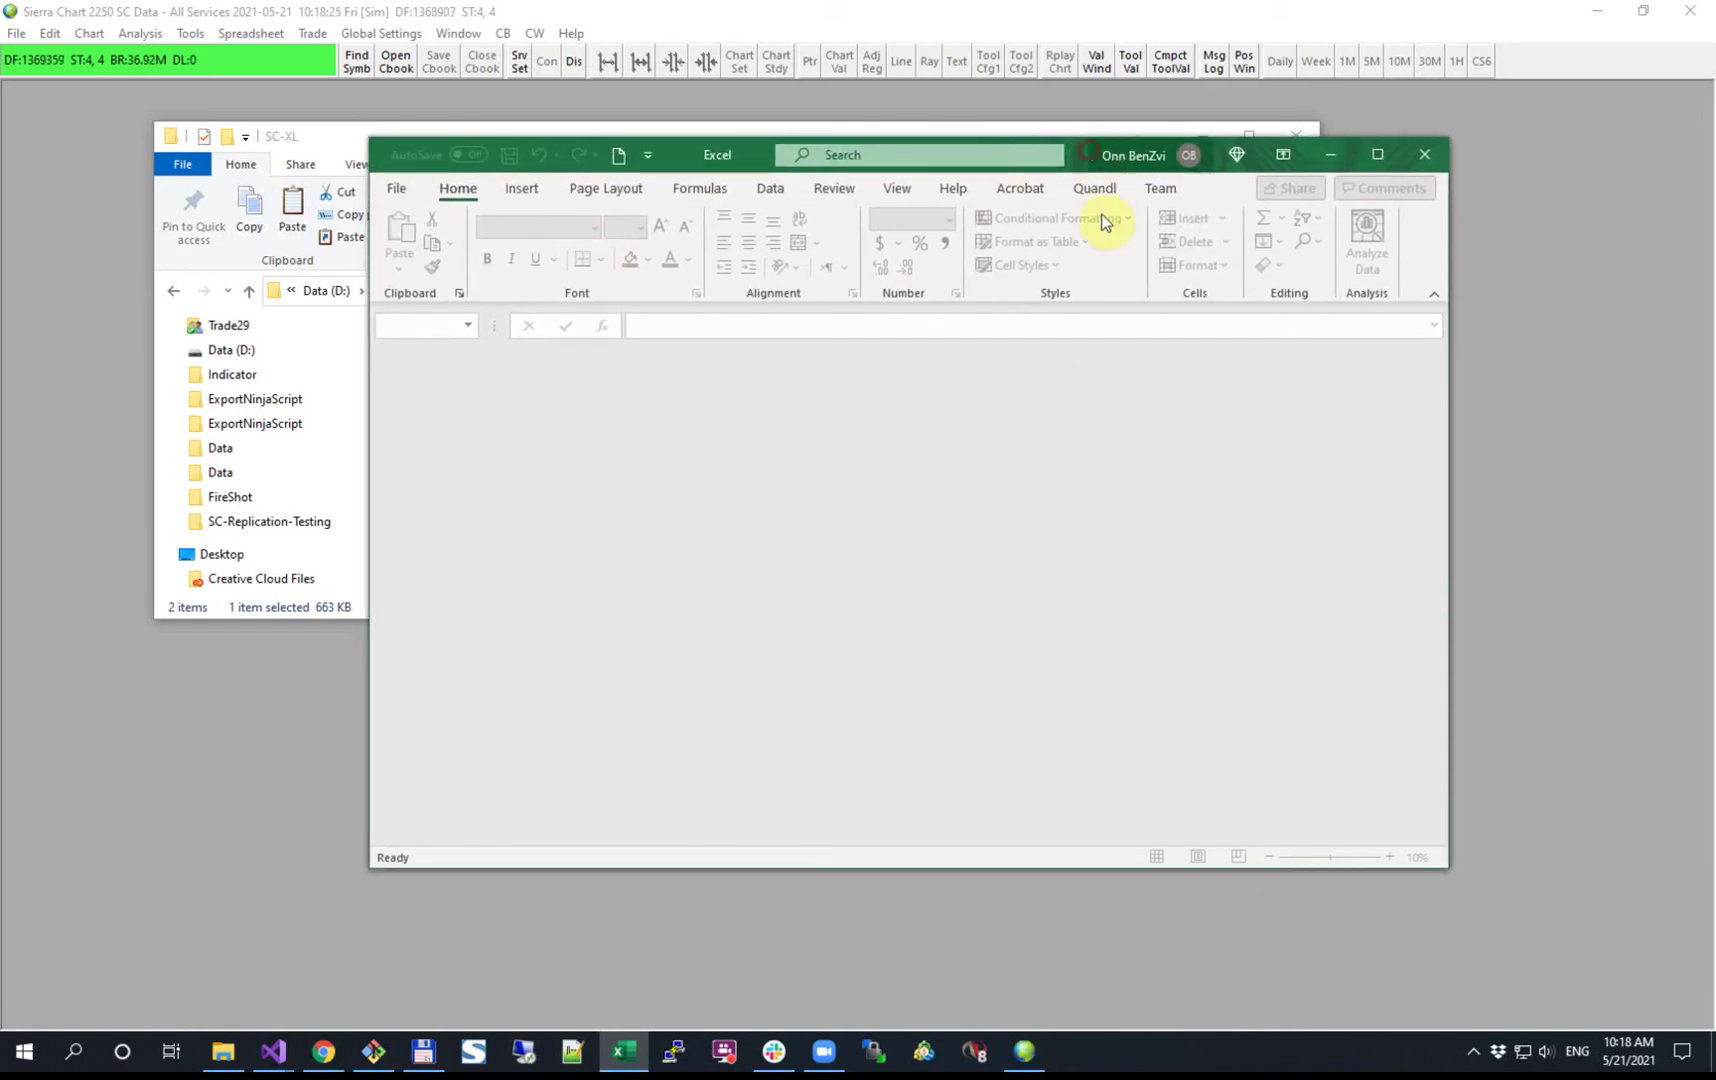
pyautogui.click(399, 200)
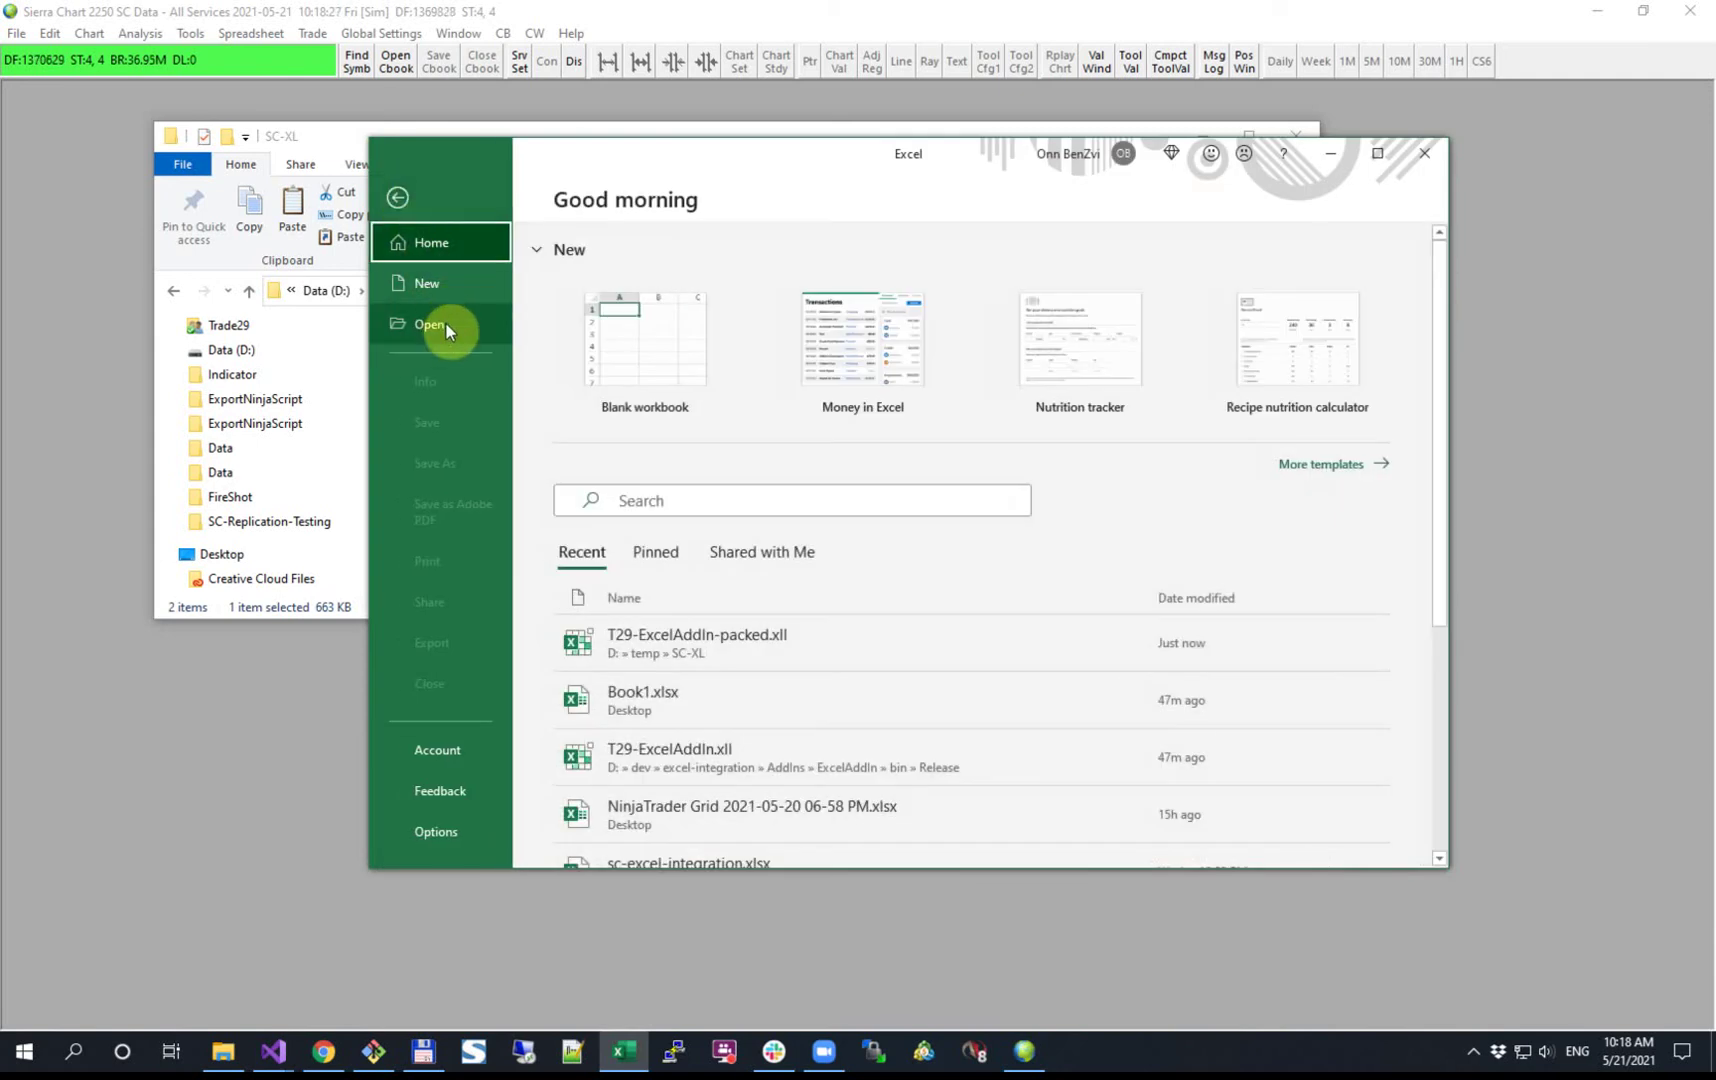
pyautogui.click(614, 336)
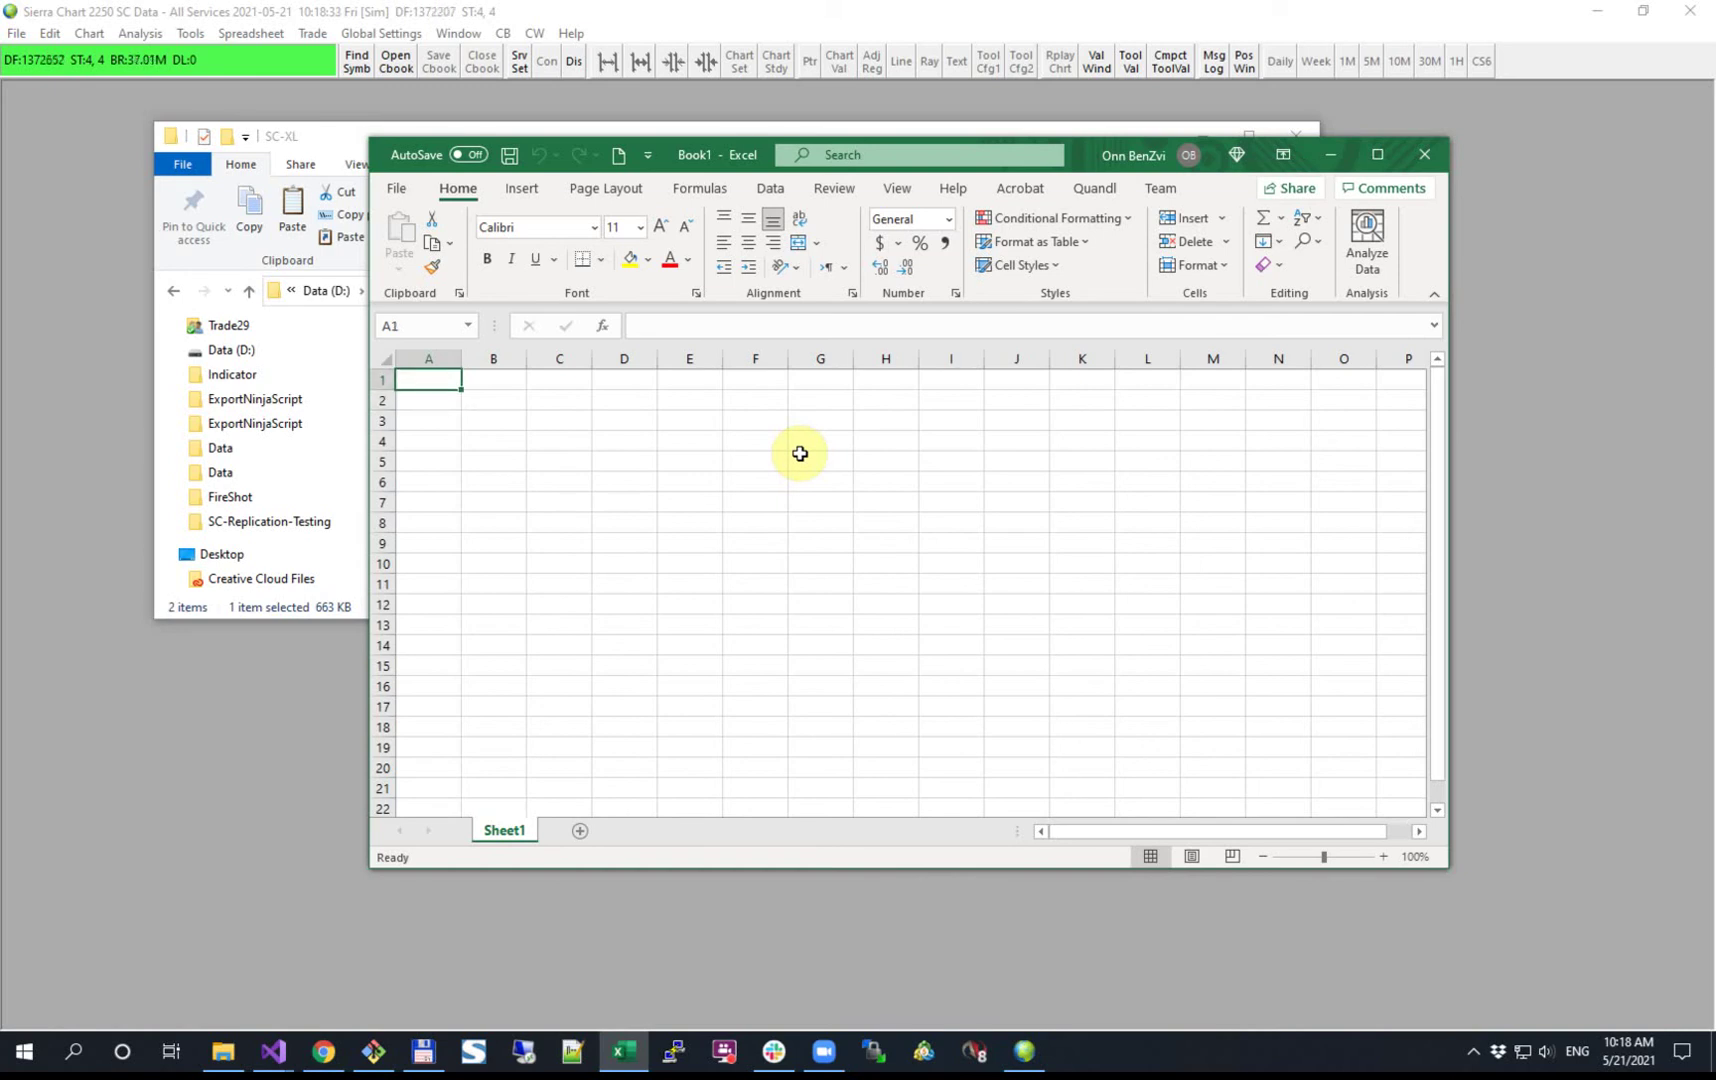
# Type the formula =sc.Last("esm21-cme") into cell A1, correcting the closing characters
pyautogui.write('=')
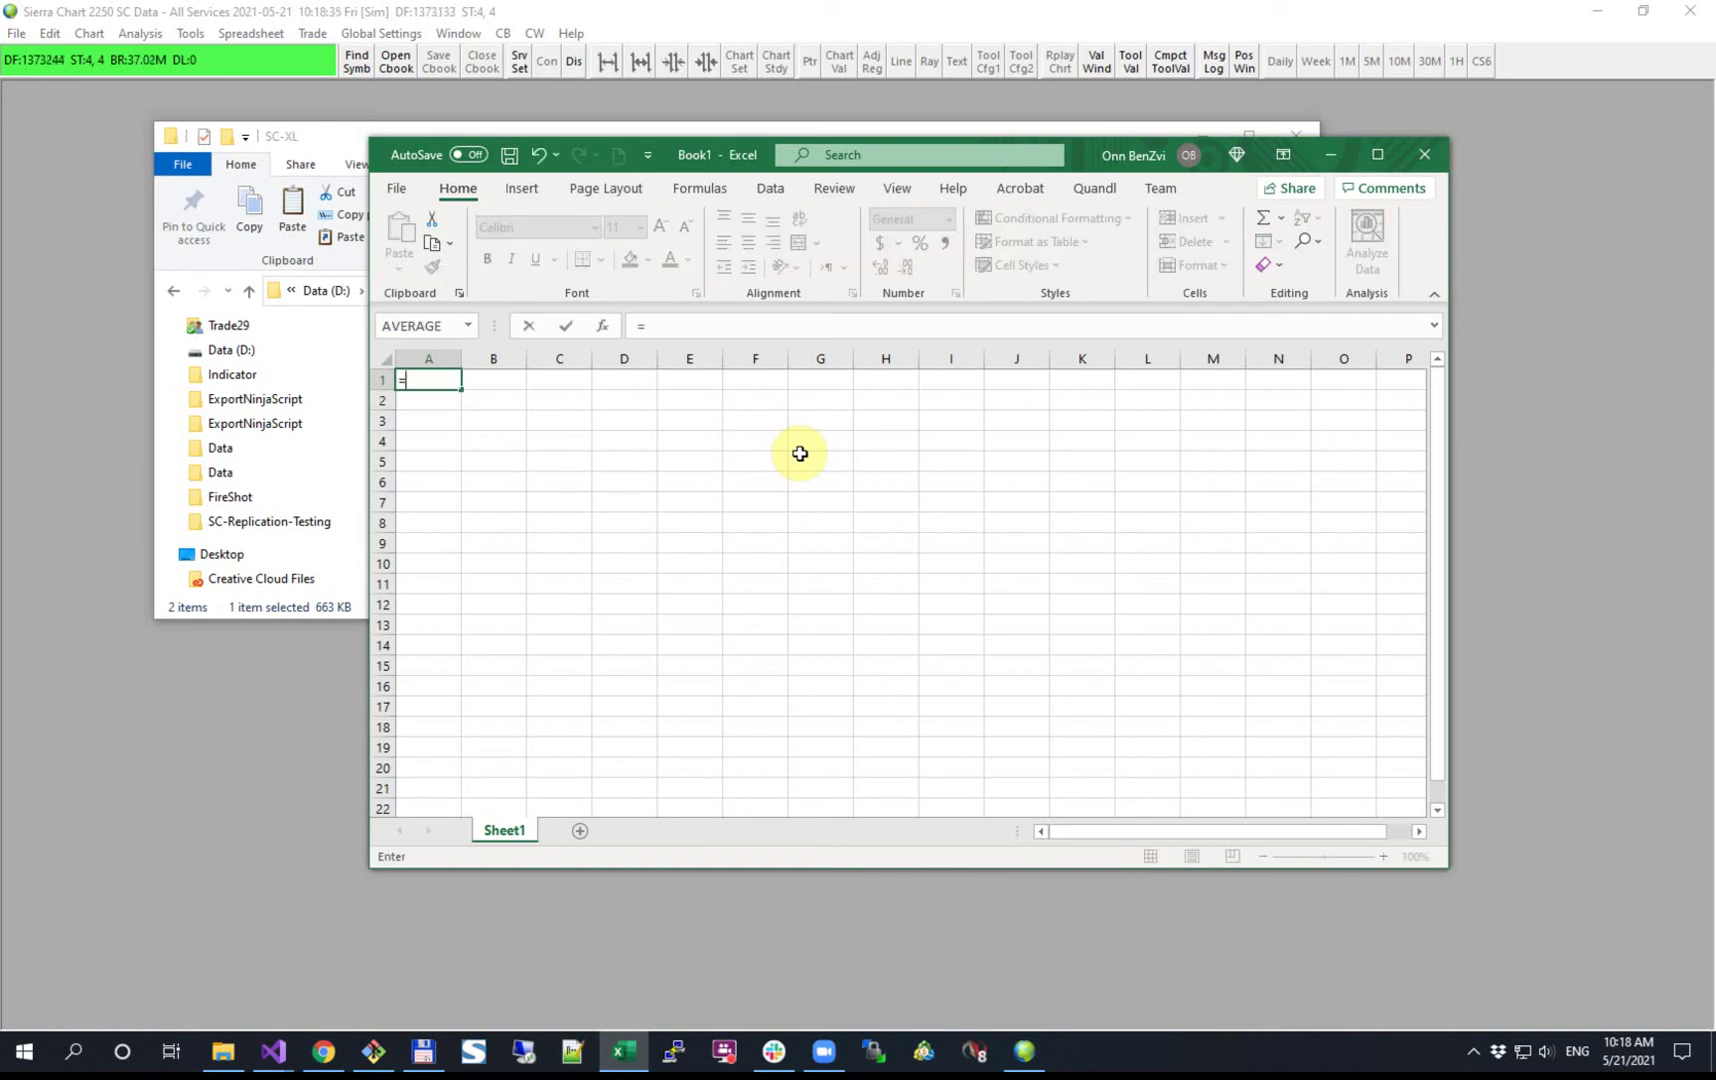
pyautogui.write('sc')
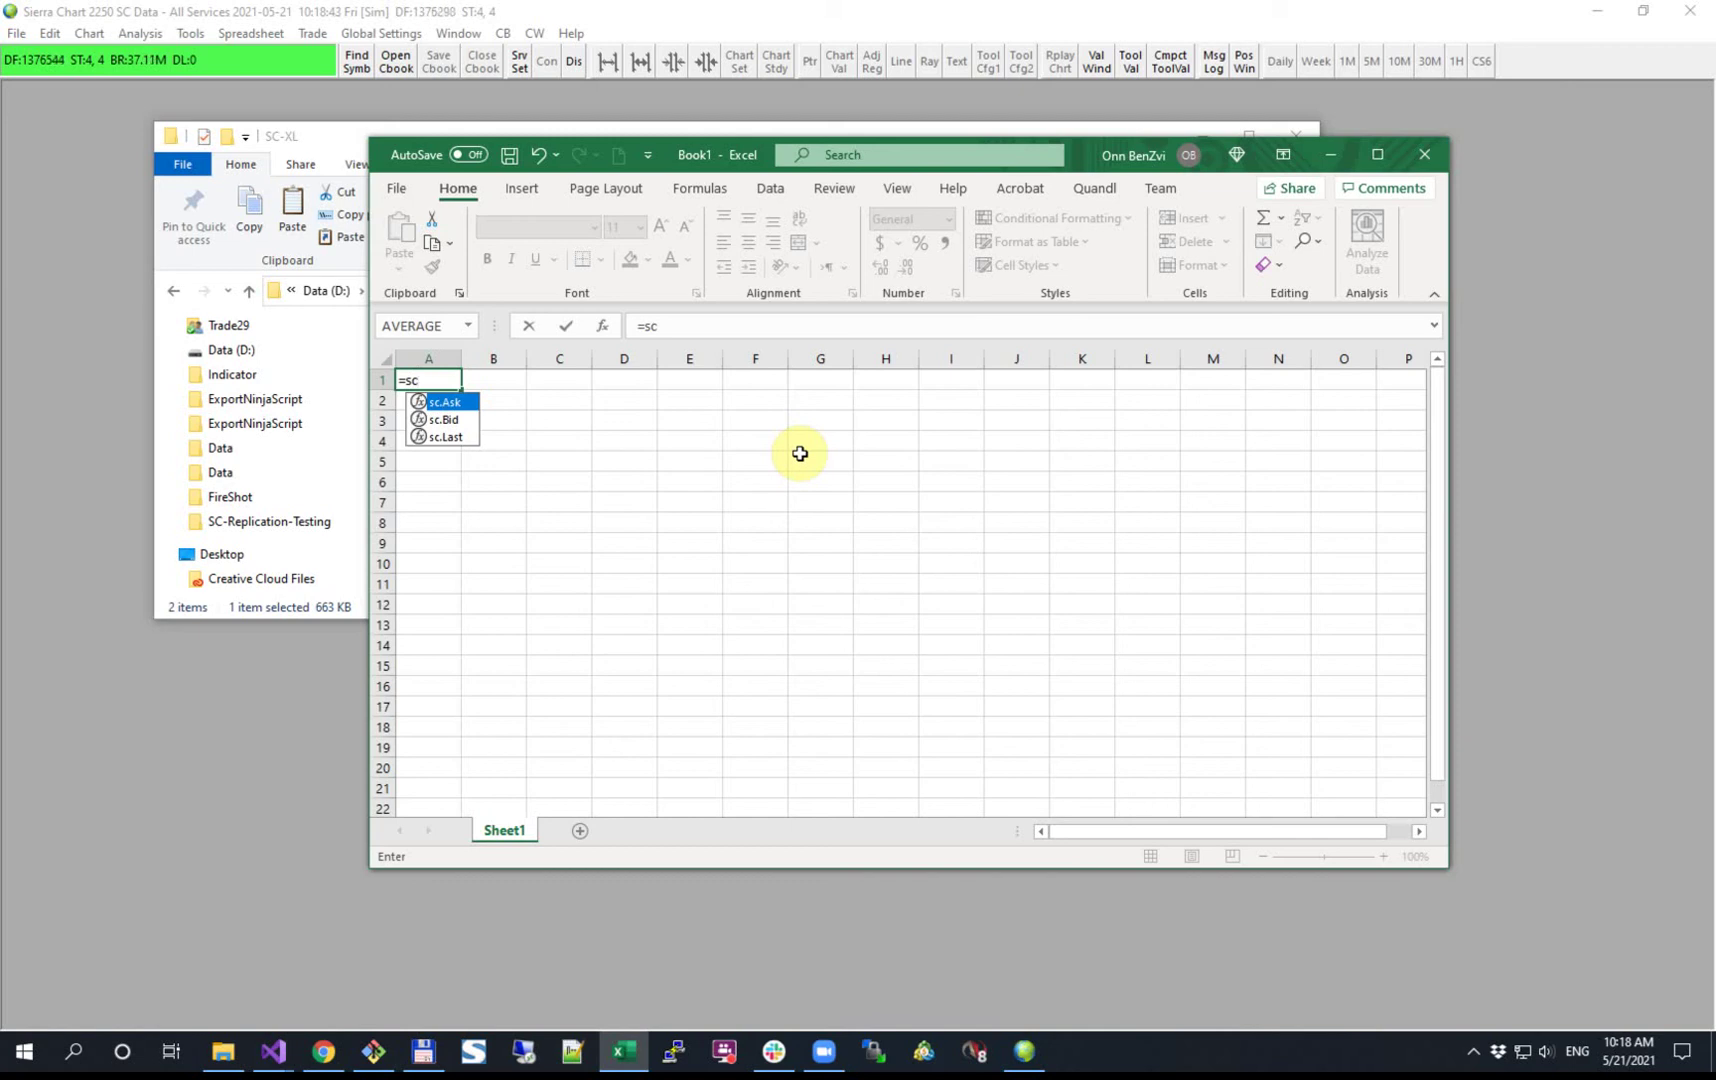
pyautogui.write('.Las')
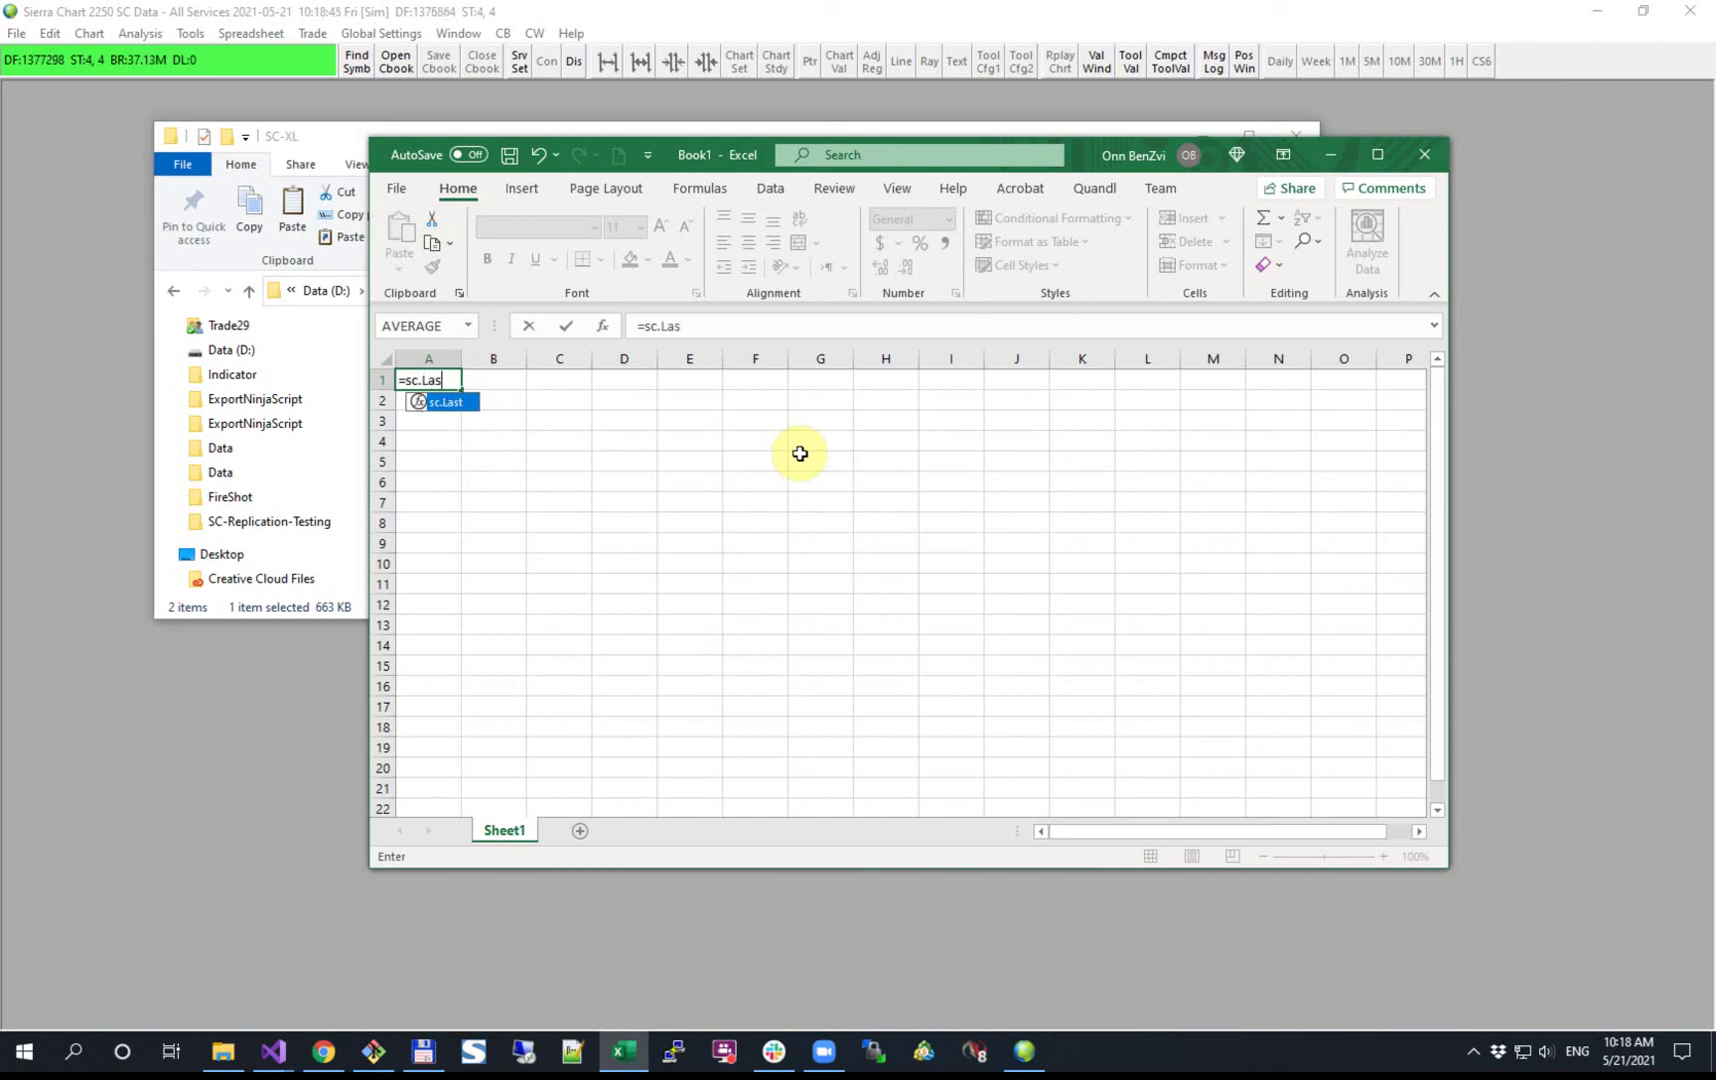
pyautogui.write('t("')
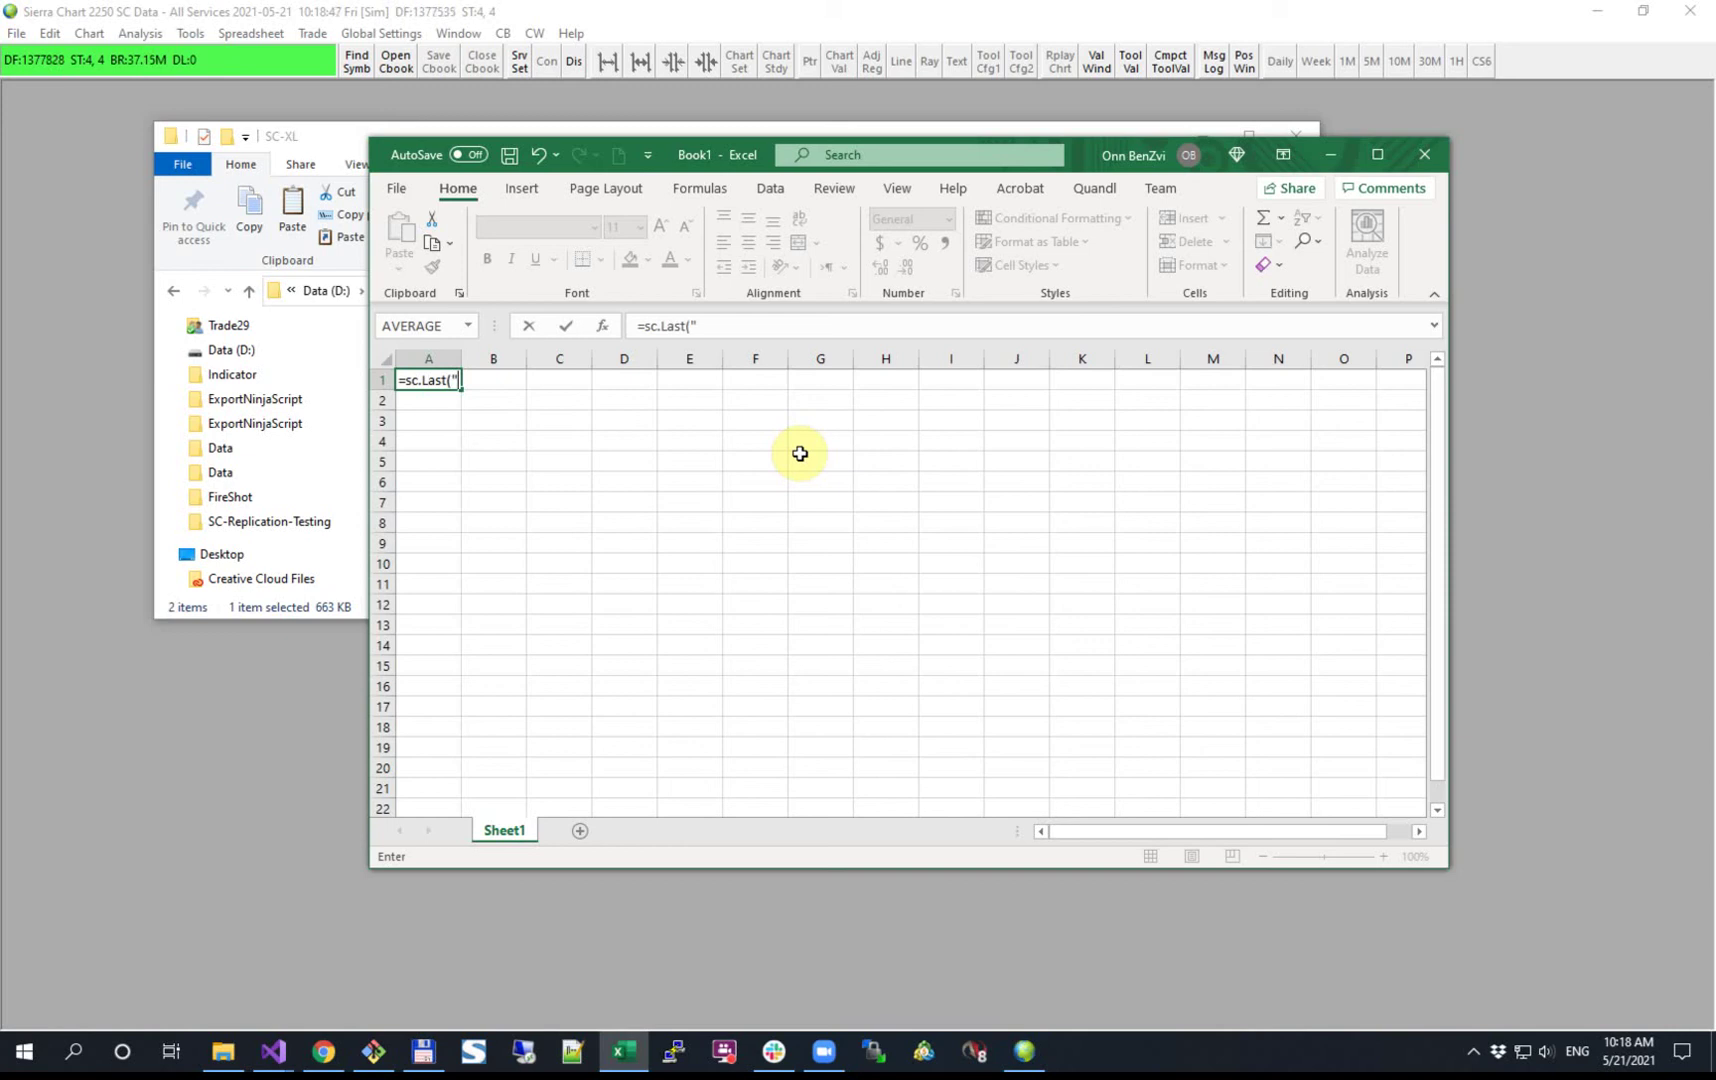
pyautogui.write('esm21-cme')
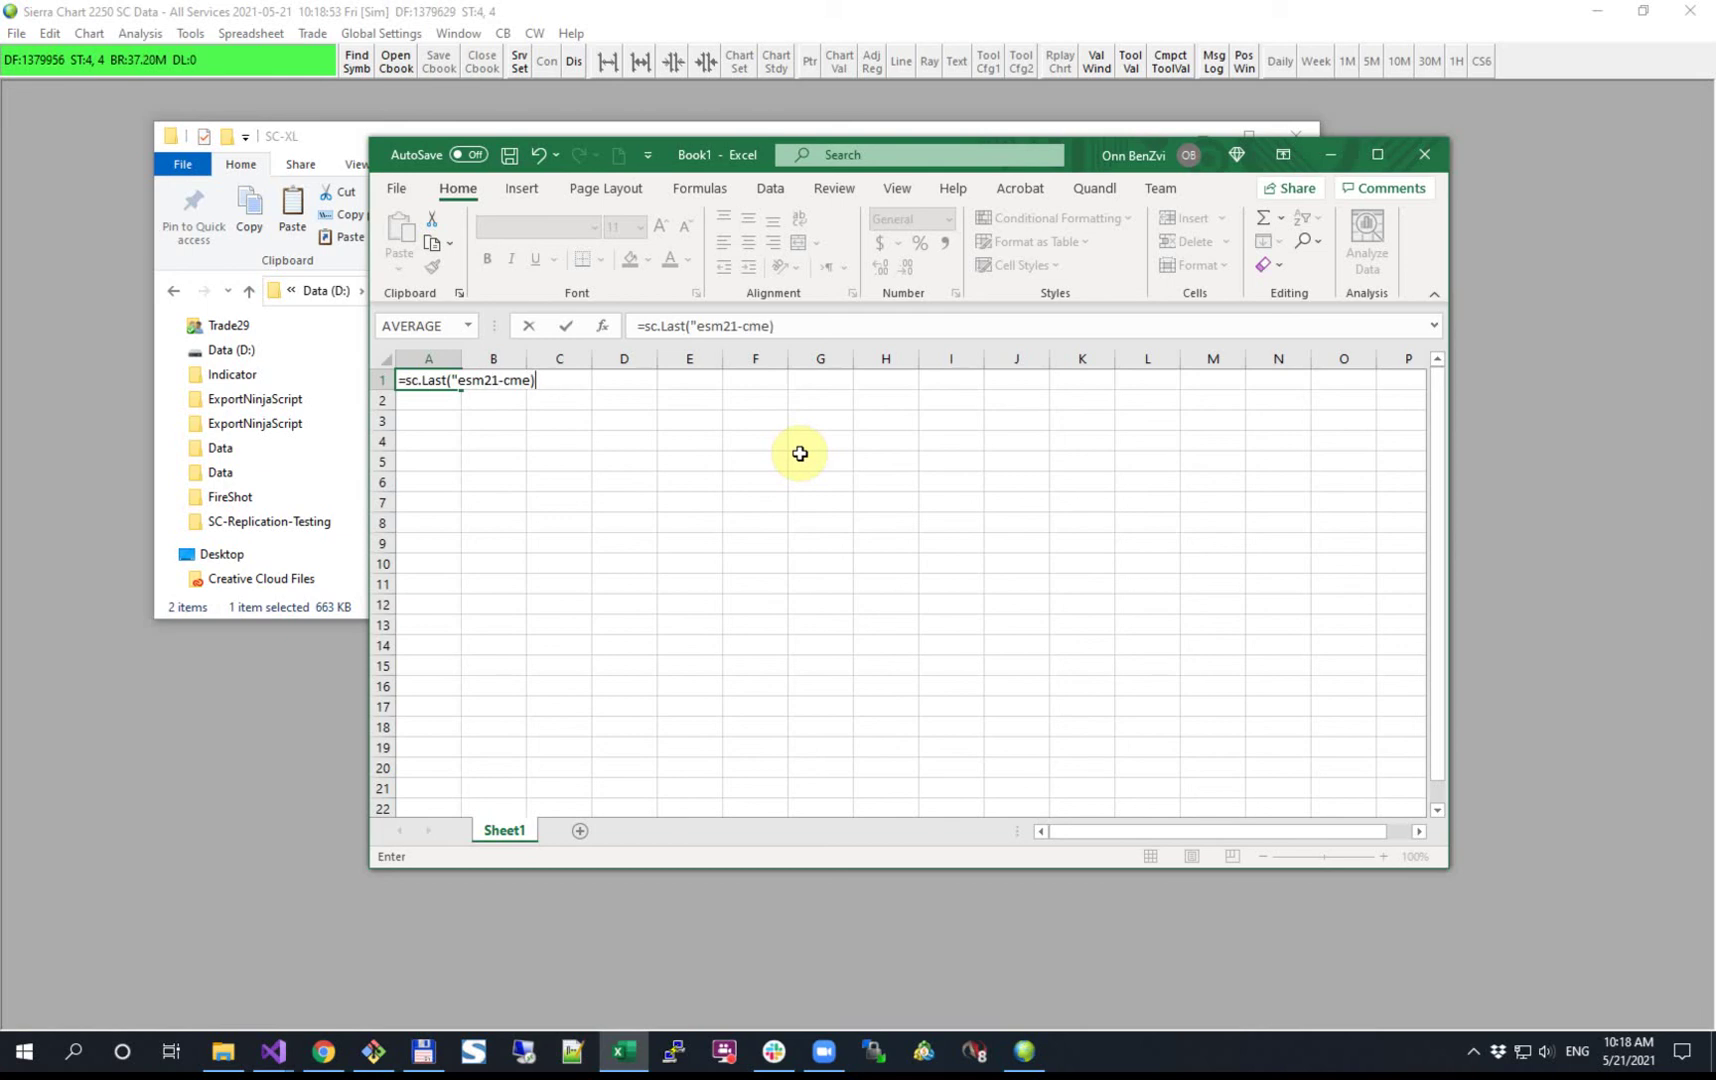
pyautogui.press('BackSpace')
# Commit the esm21-cme price formula, widen column A, and insert an empty column before it
pyautogui.write('")')
pyautogui.press('Return')
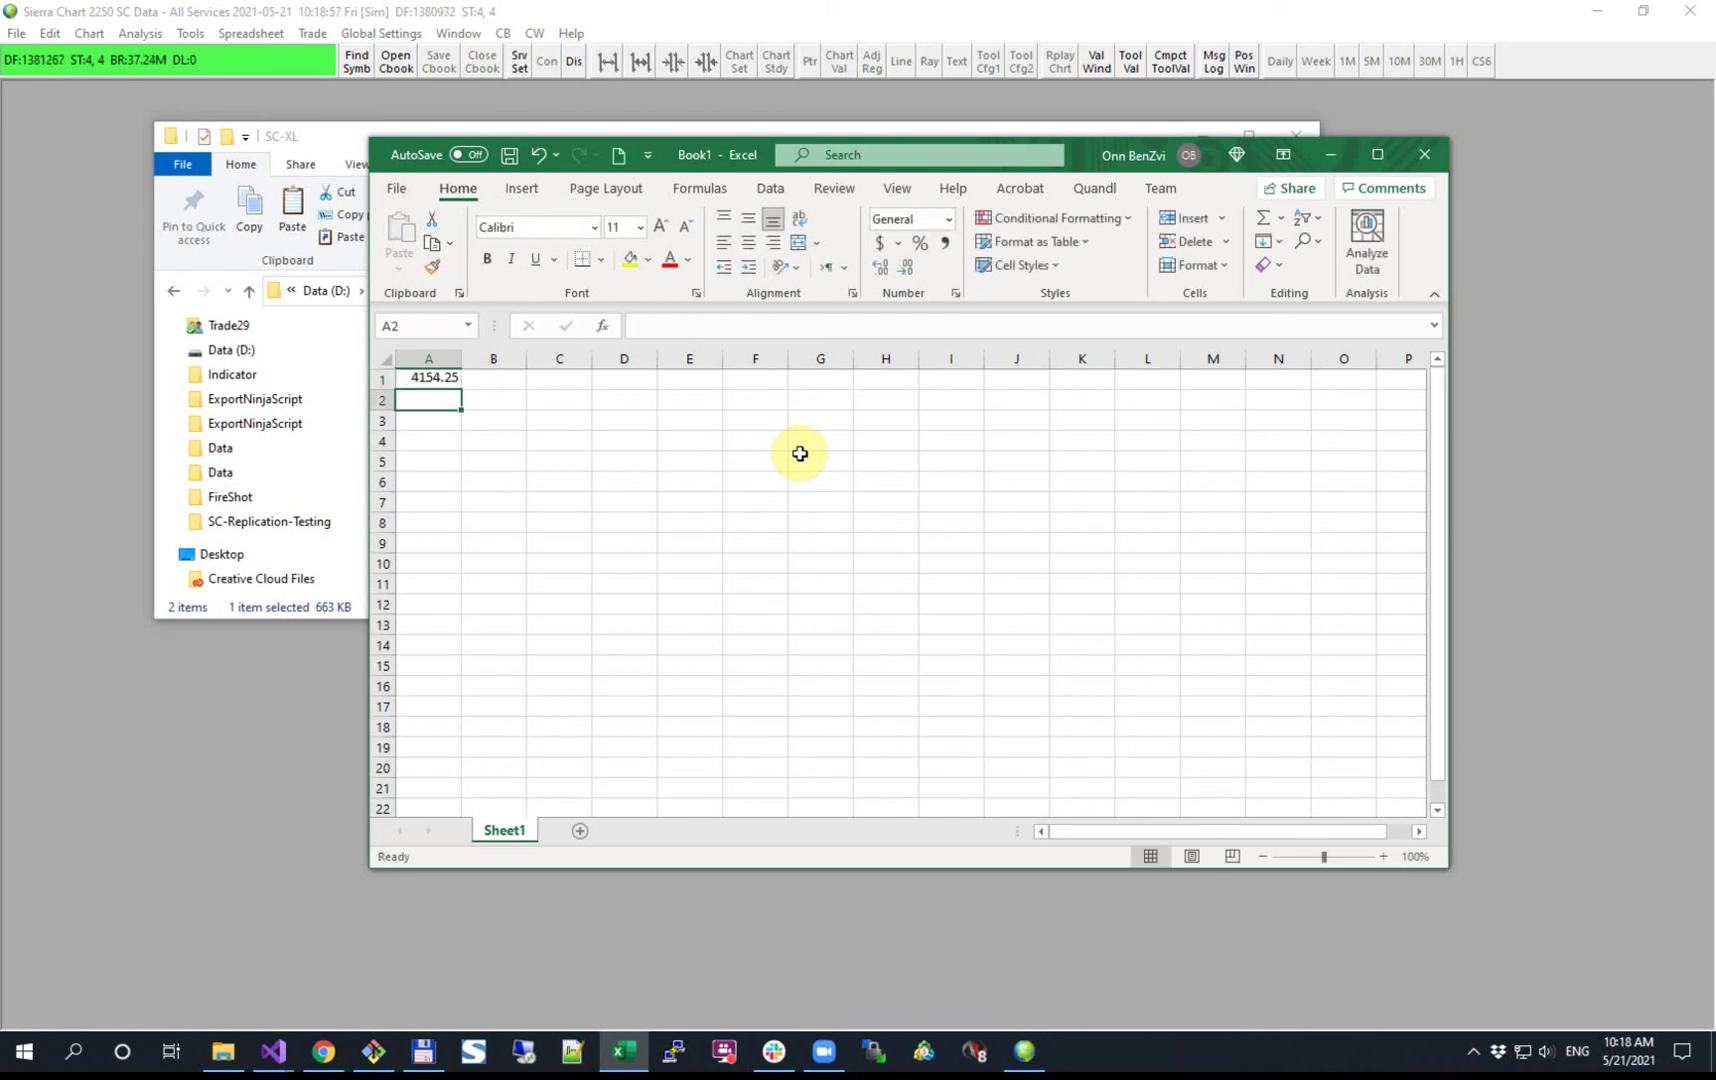
pyautogui.press('Up')
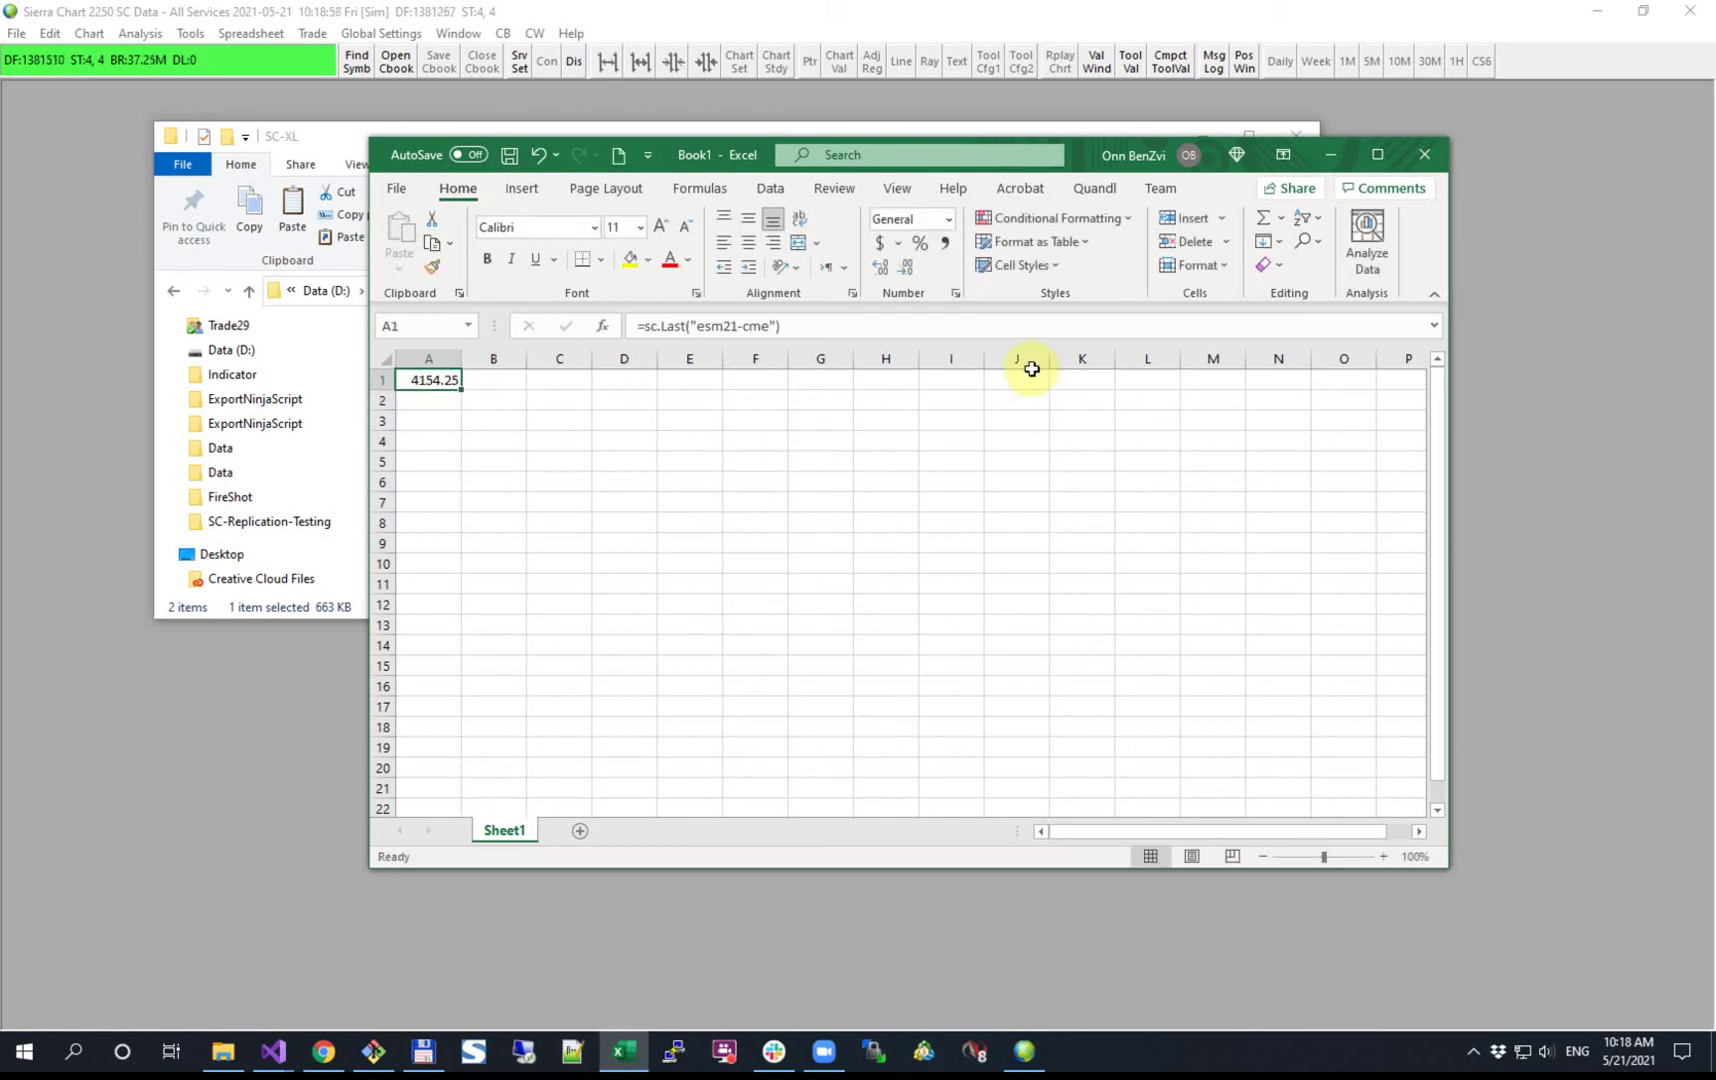
pyautogui.moveTo(462, 358); pyautogui.dragTo(503, 357)
pyautogui.click(466, 357)
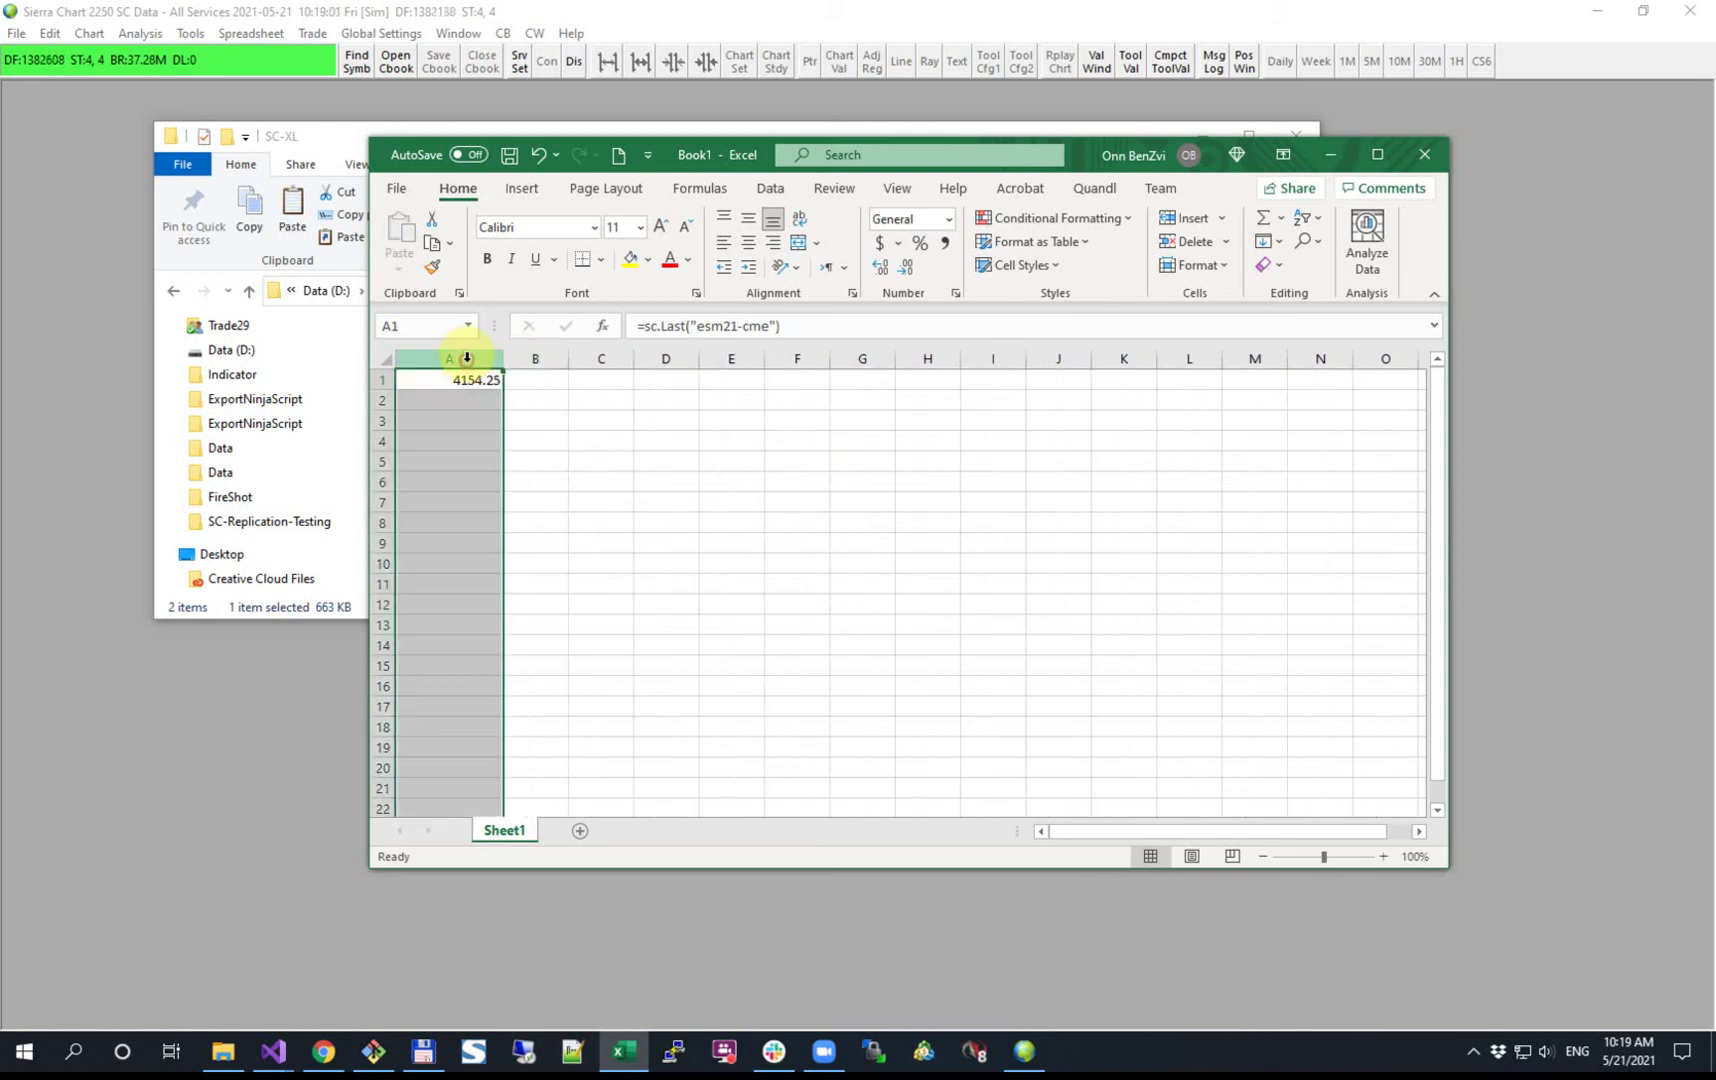
pyautogui.rightClick(467, 360)
pyautogui.click(519, 530)
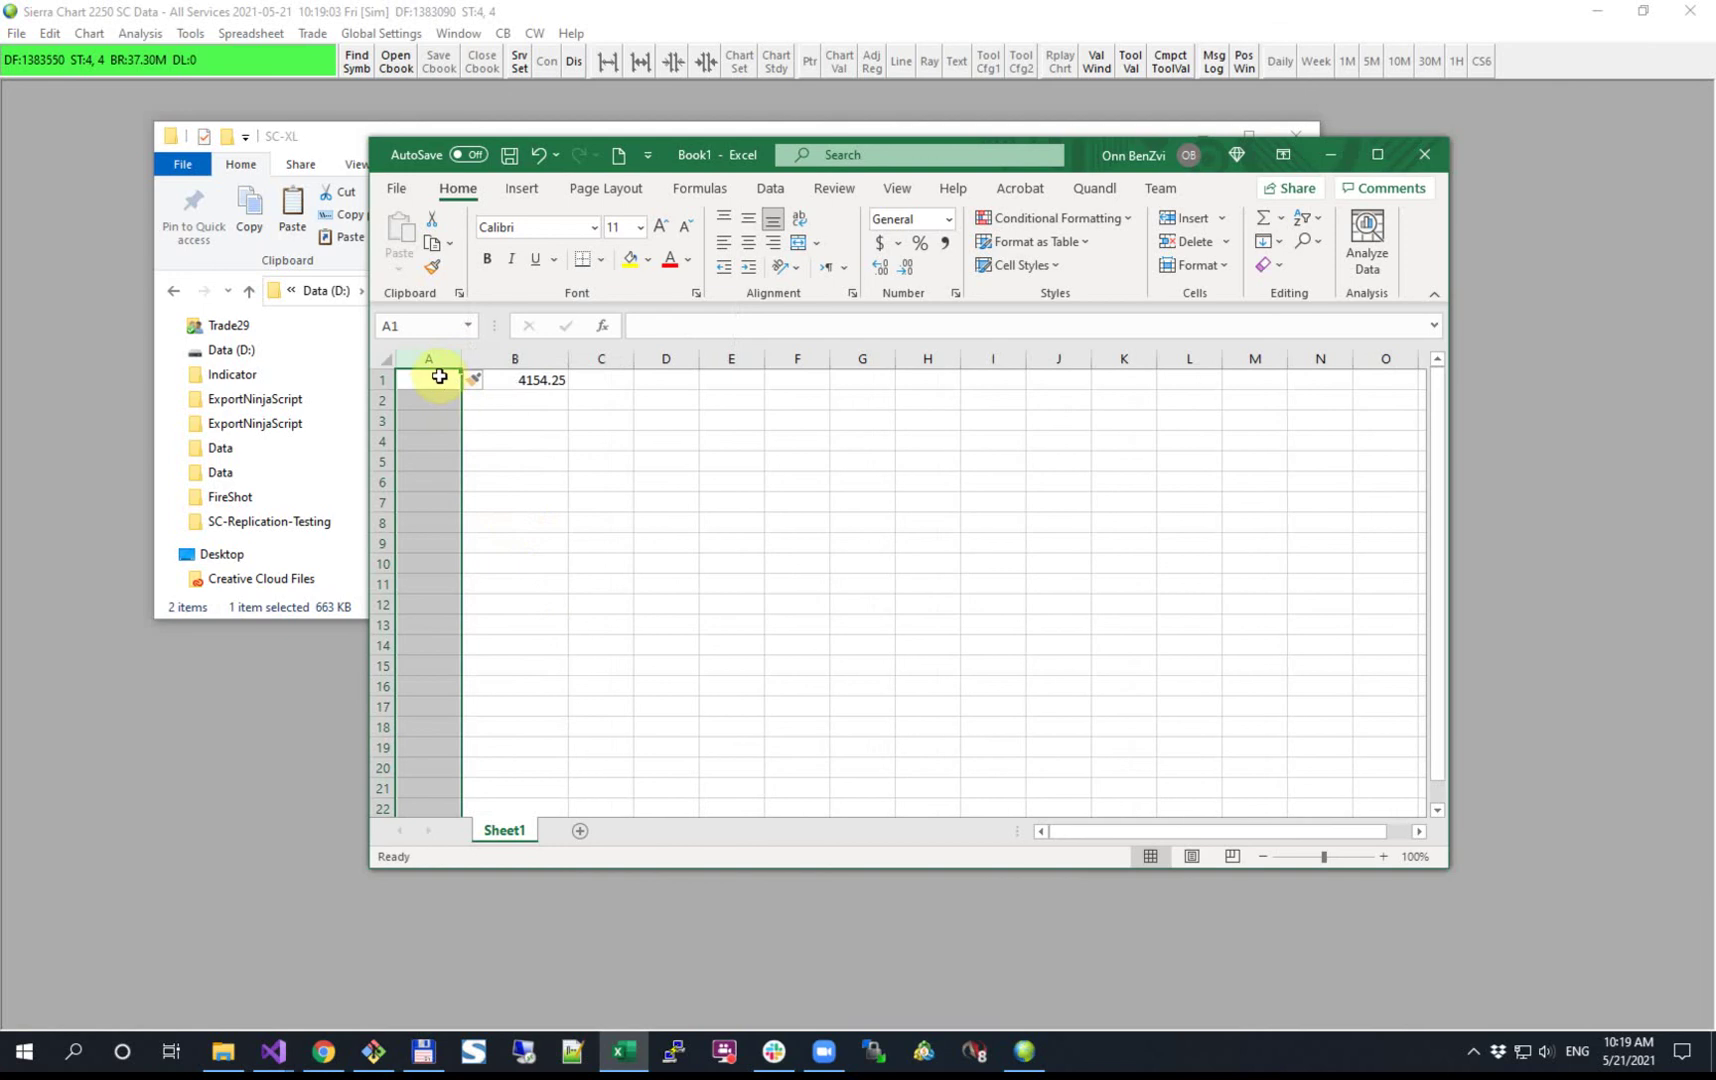
# Label cell A1 as ESM21
pyautogui.click(440, 377)
pyautogui.write('ES')
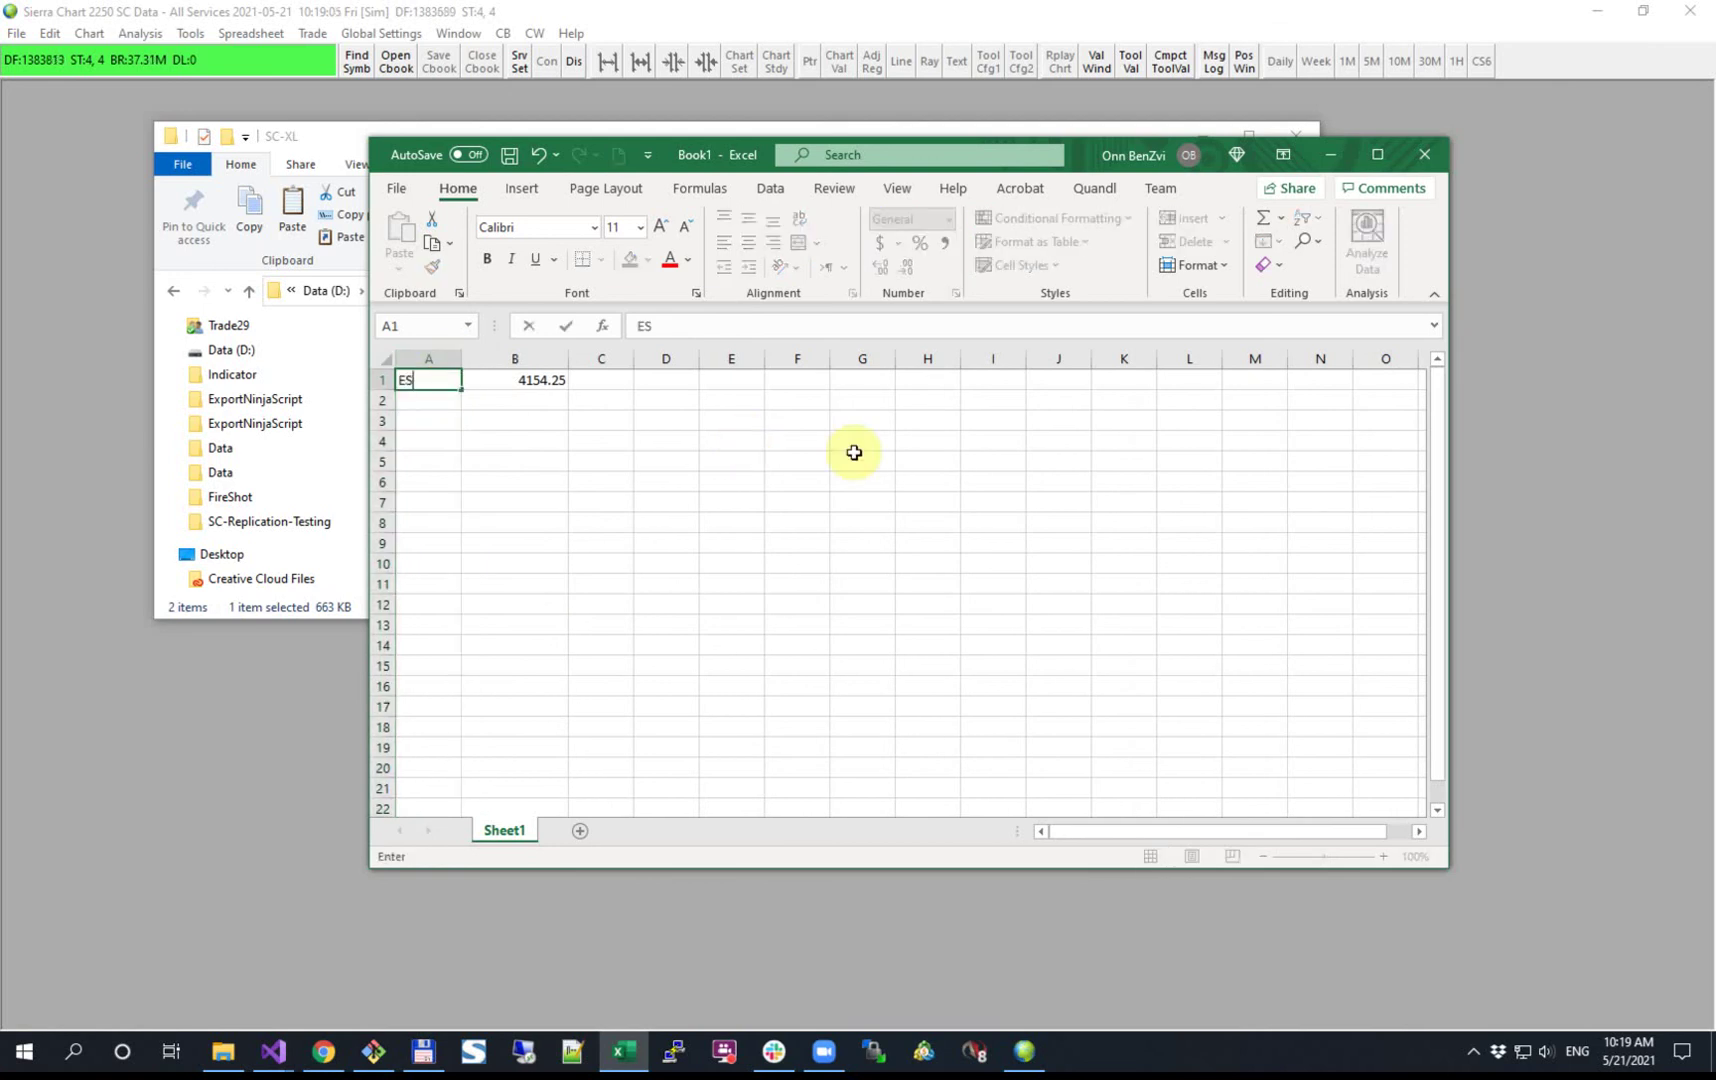
pyautogui.write('M21')
pyautogui.press('Return')
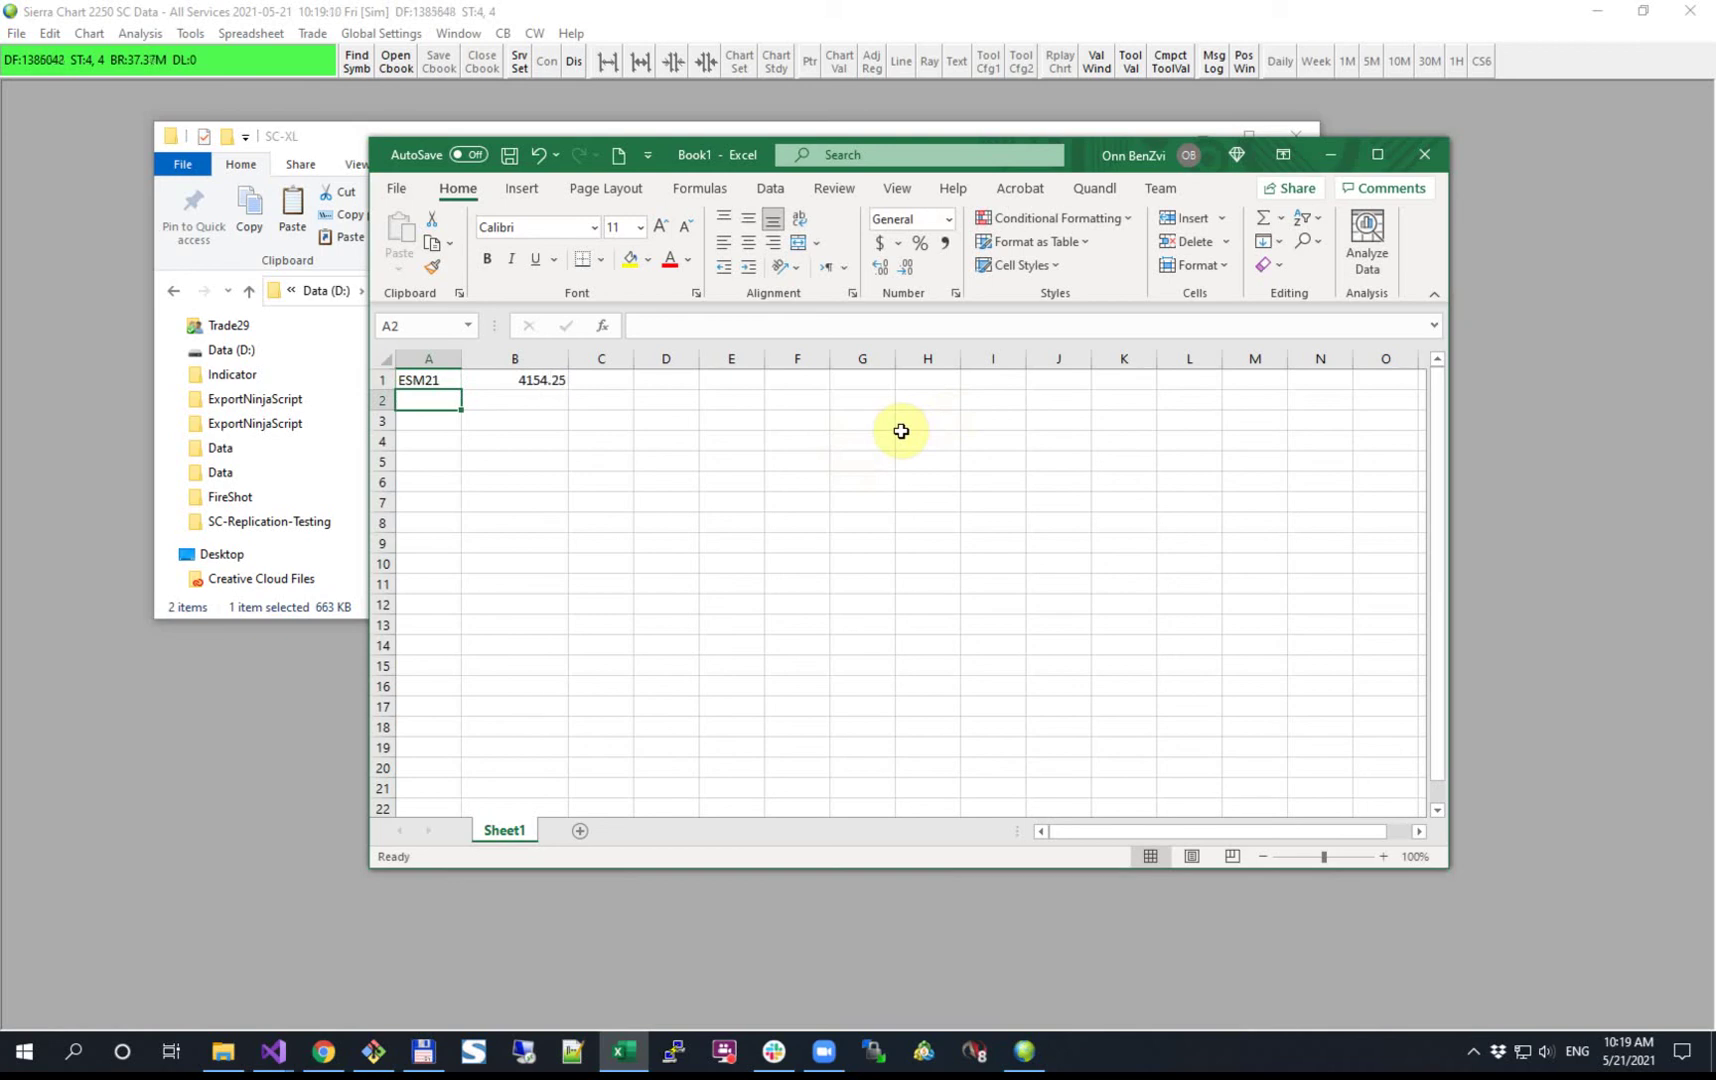
# Add NQ in A2 with =sc.Last("nqm21-cme") in B2
pyautogui.write('NQ')
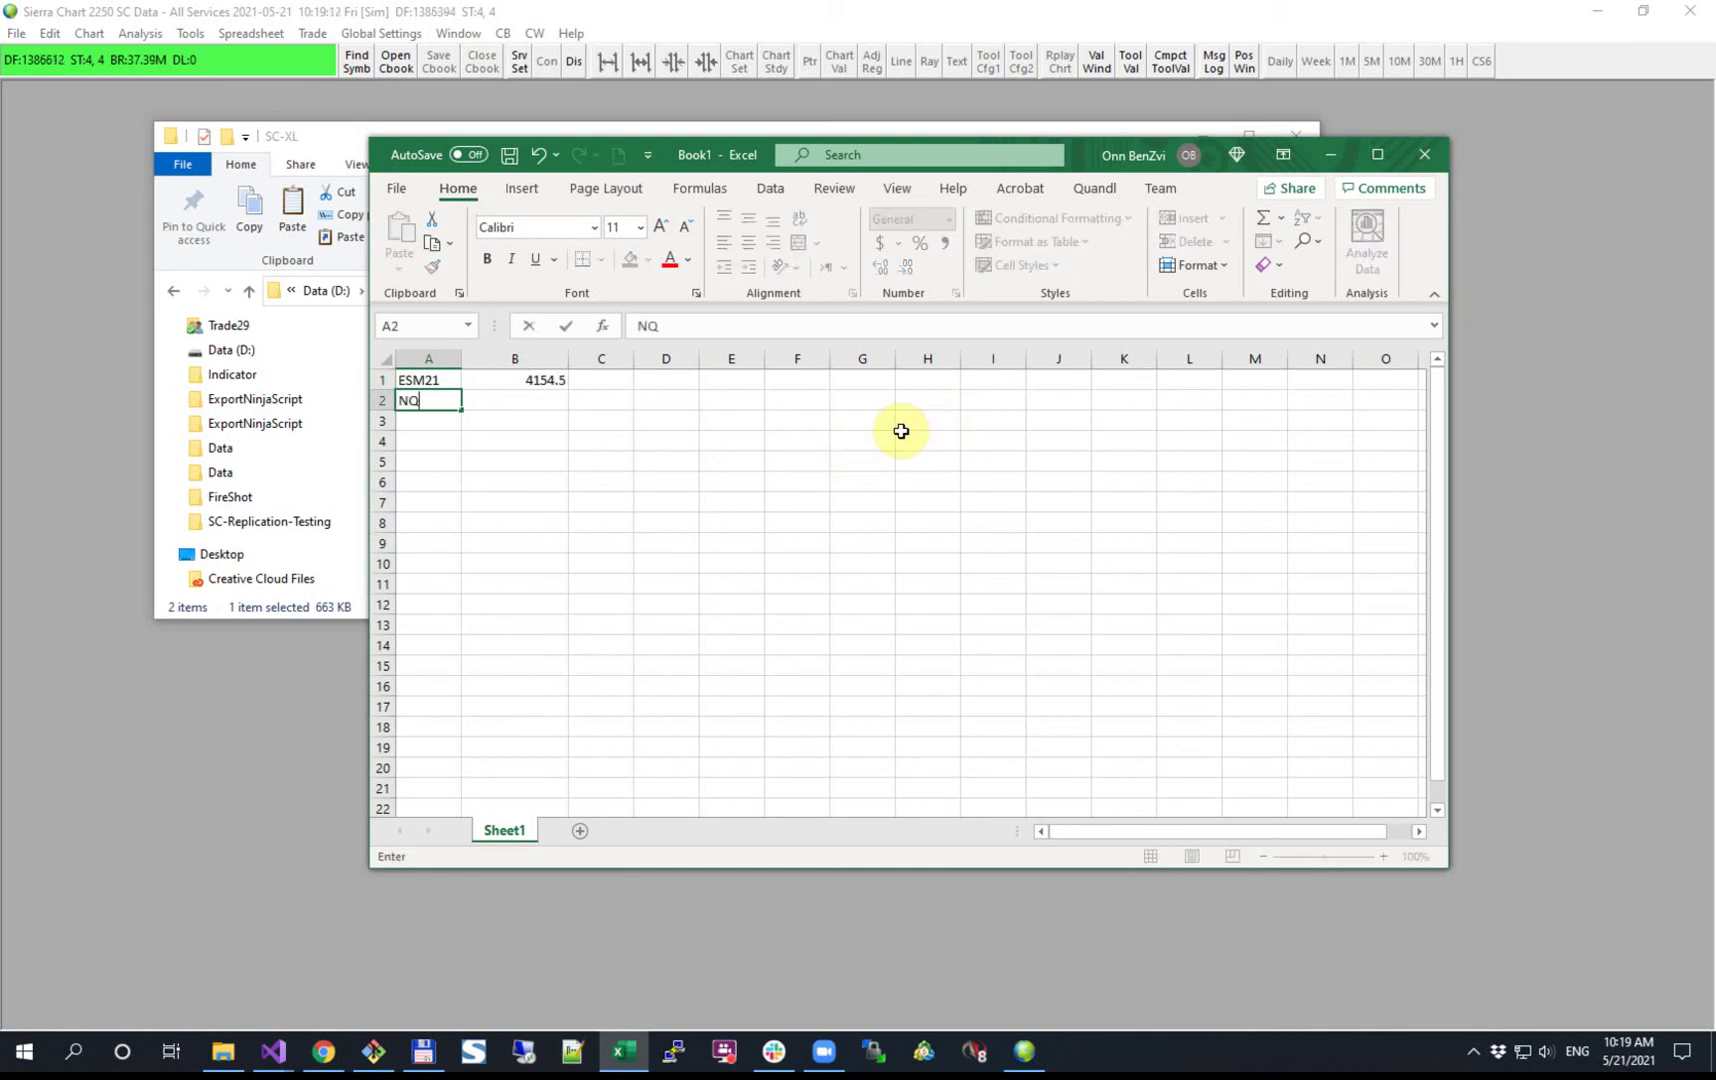
pyautogui.press('Tab')
pyautogui.write('=sc')
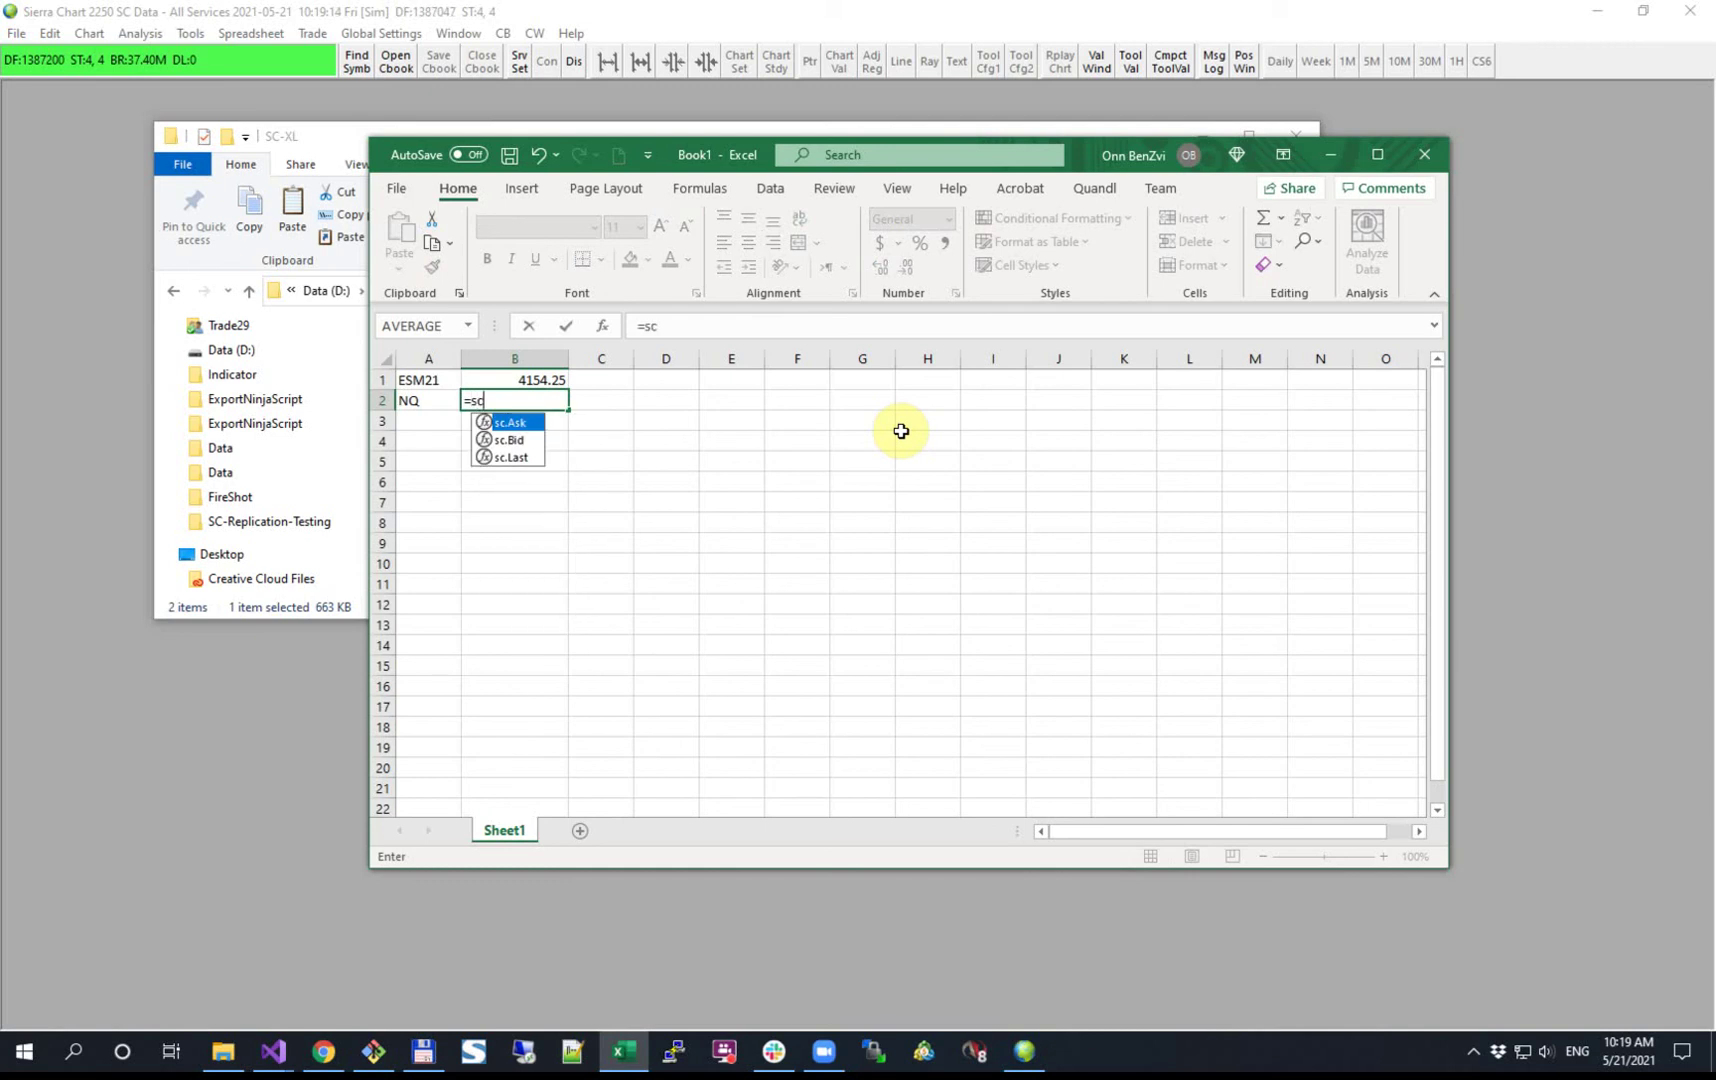
pyautogui.write('.Last')
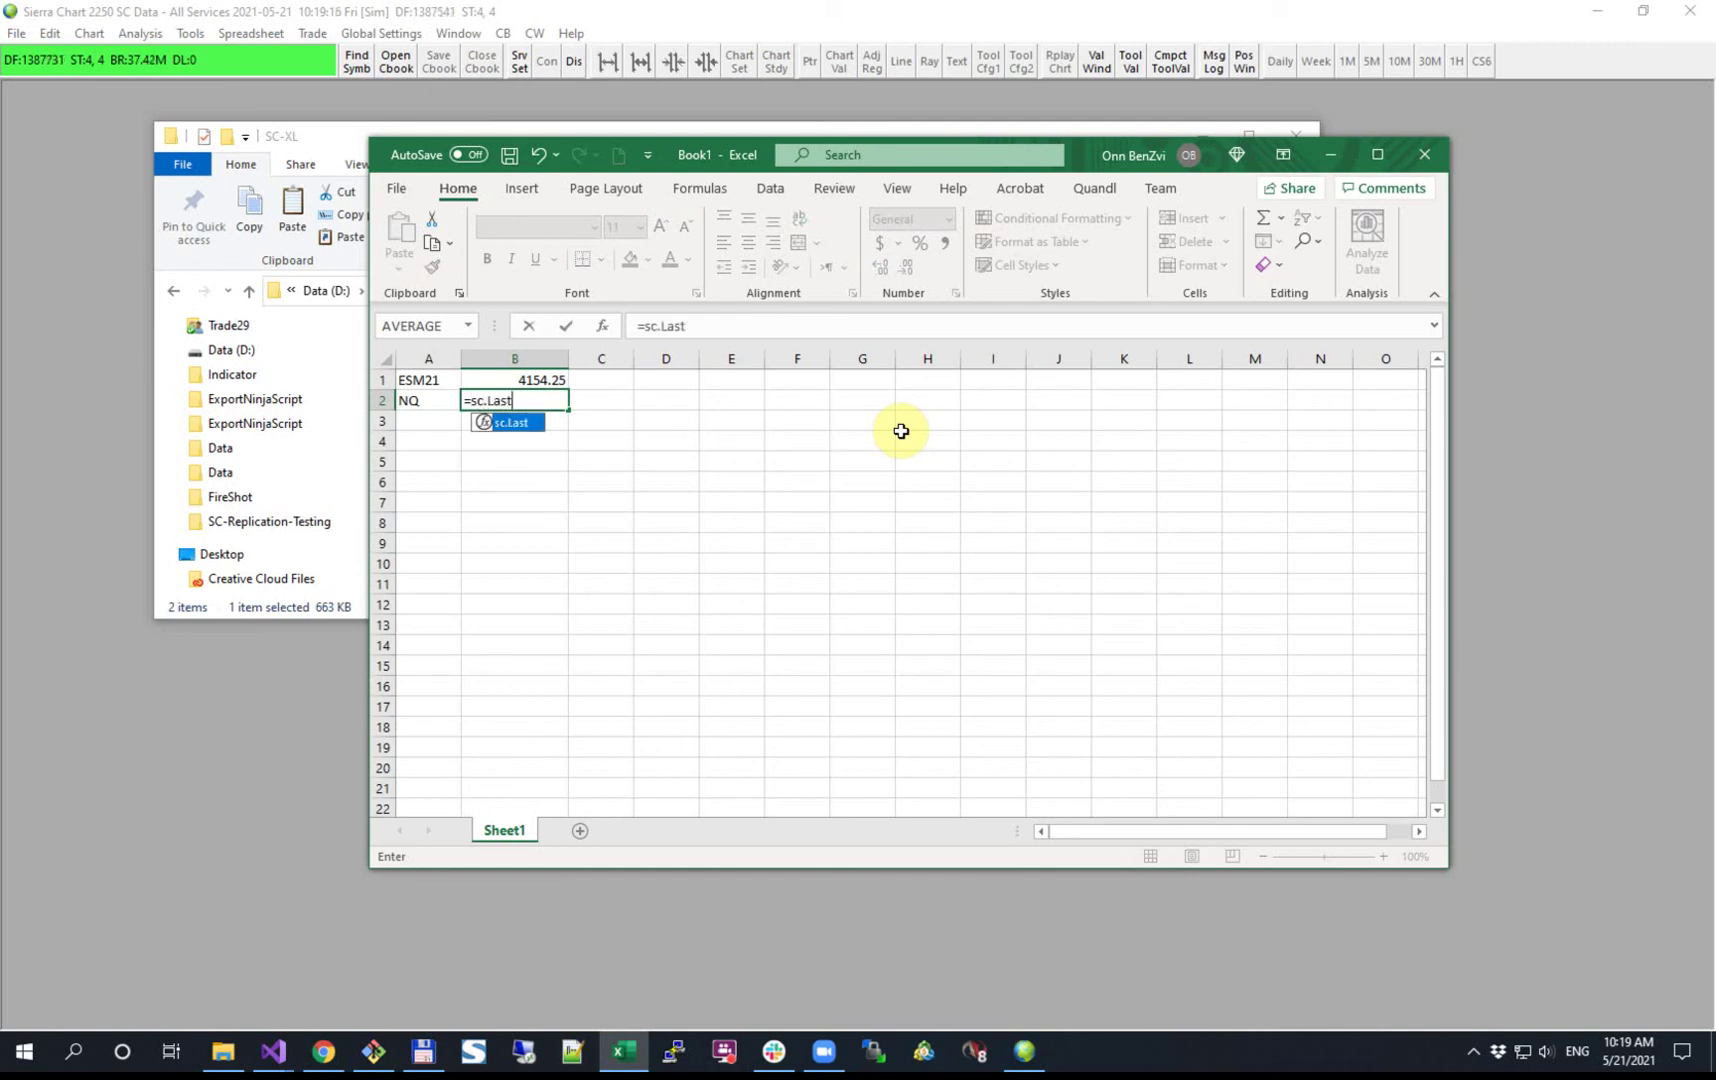
pyautogui.write('("')
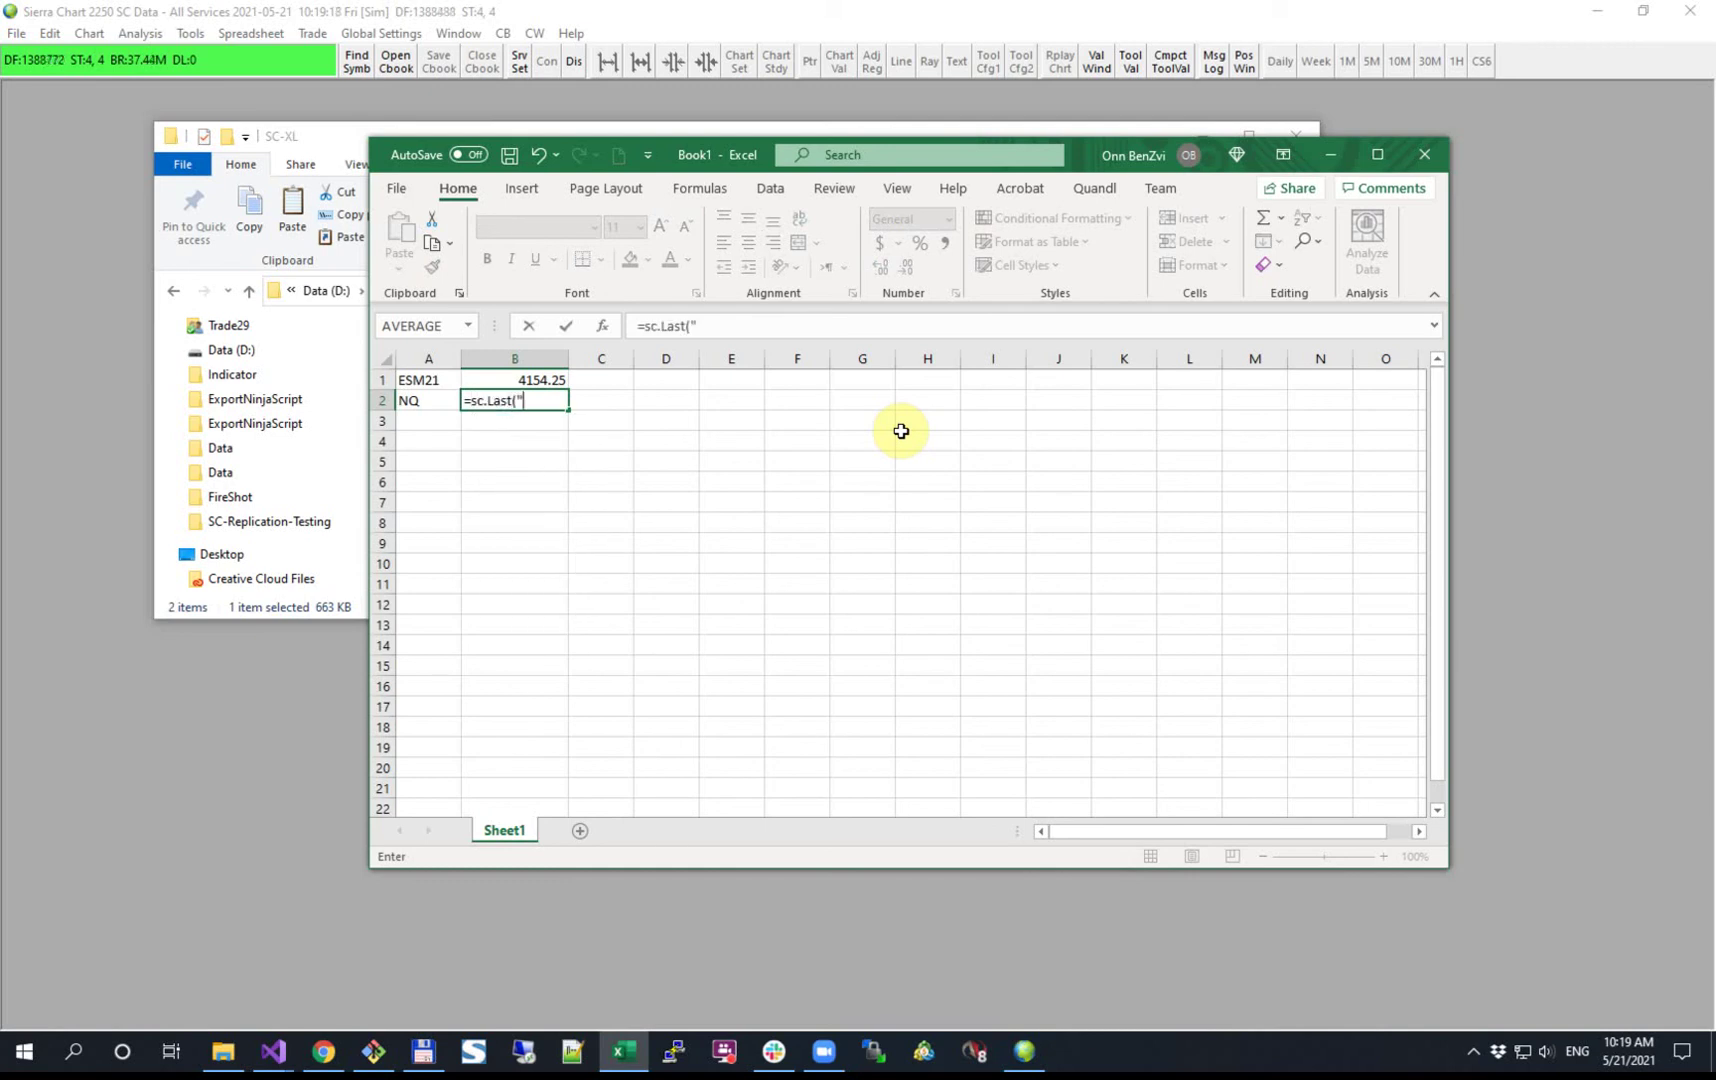
pyautogui.write('nqm21-cme')
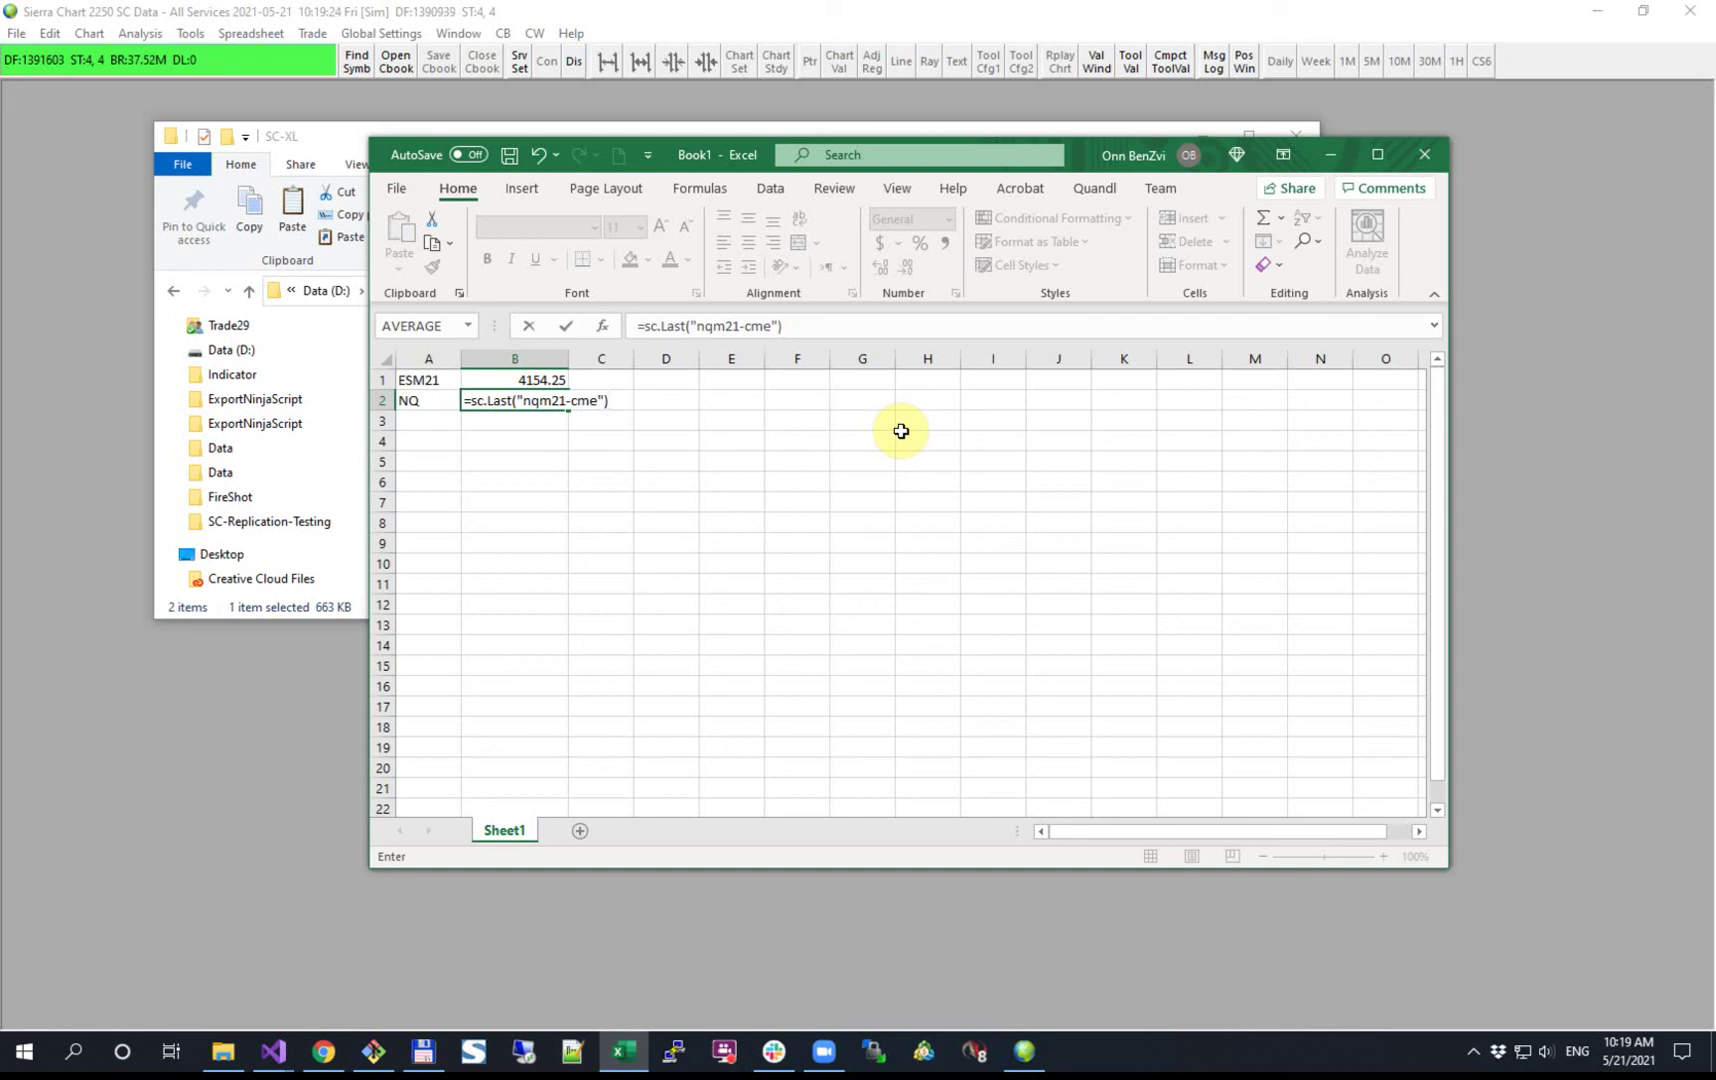
pyautogui.write('")')
pyautogui.press('Return')
# Label cell A3 as ETHUSD and move to its price cell
pyautogui.press('Left')
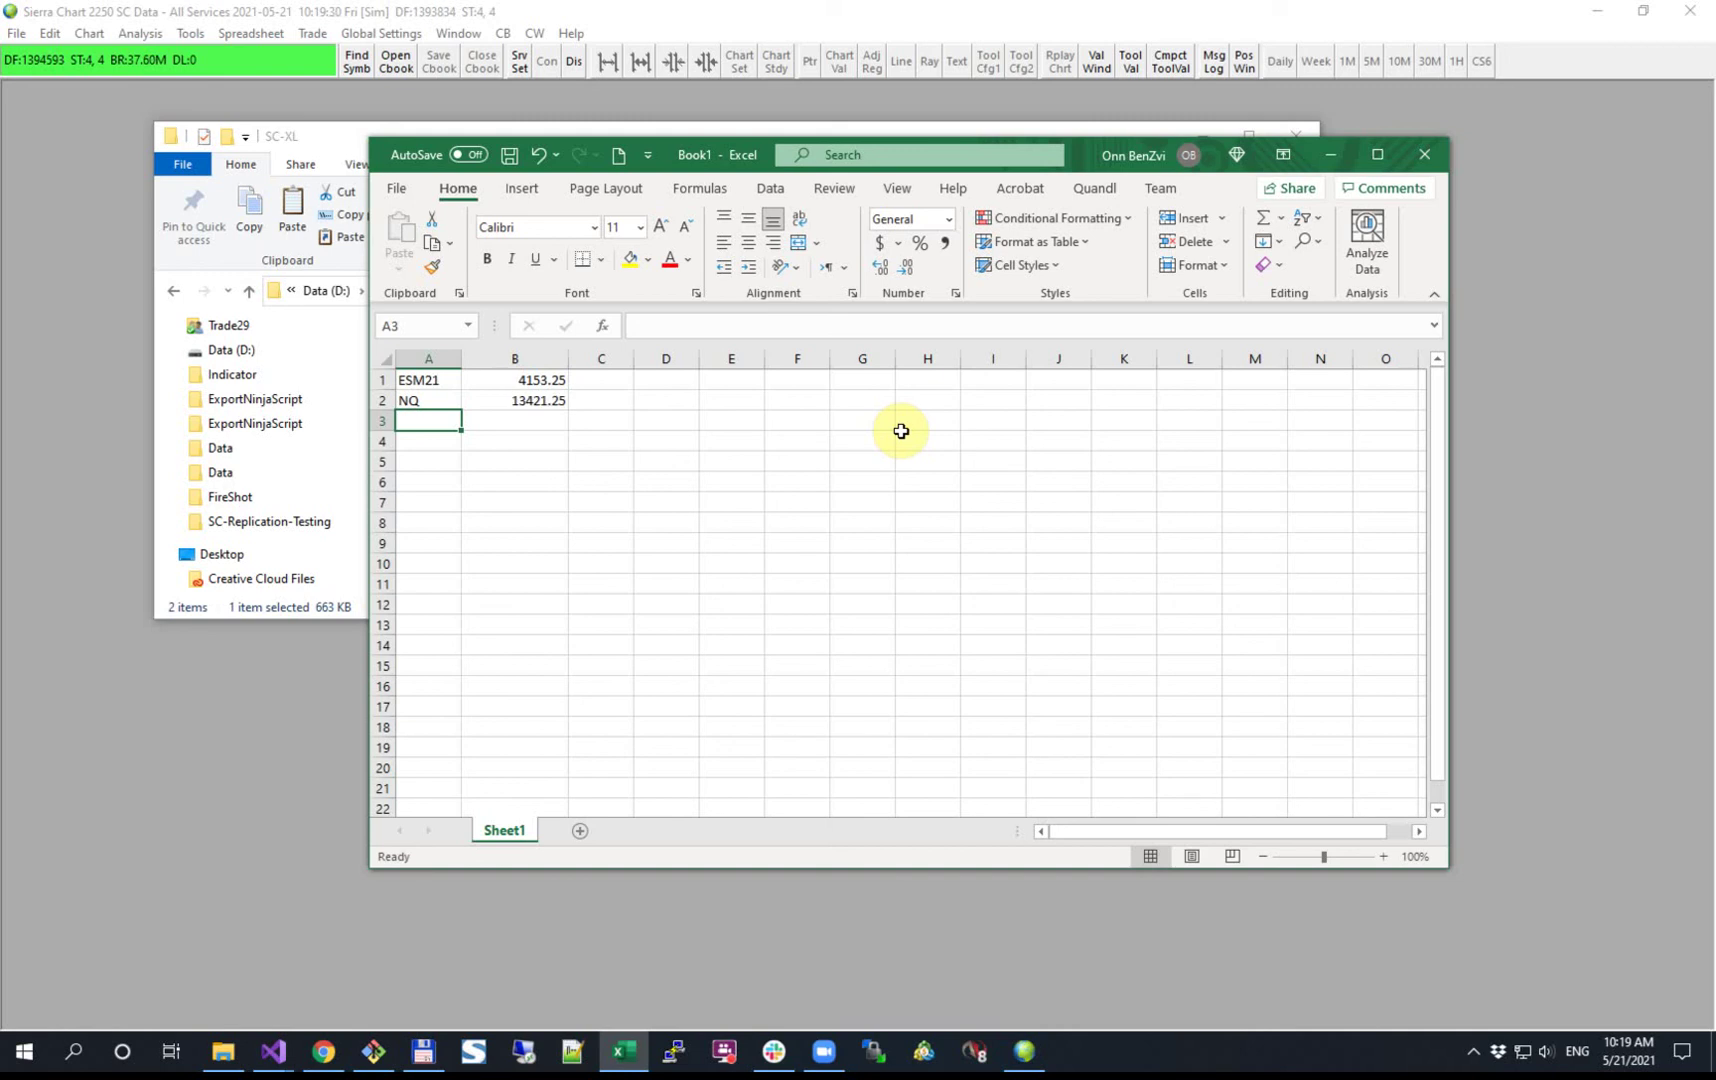
pyautogui.write('ETH')
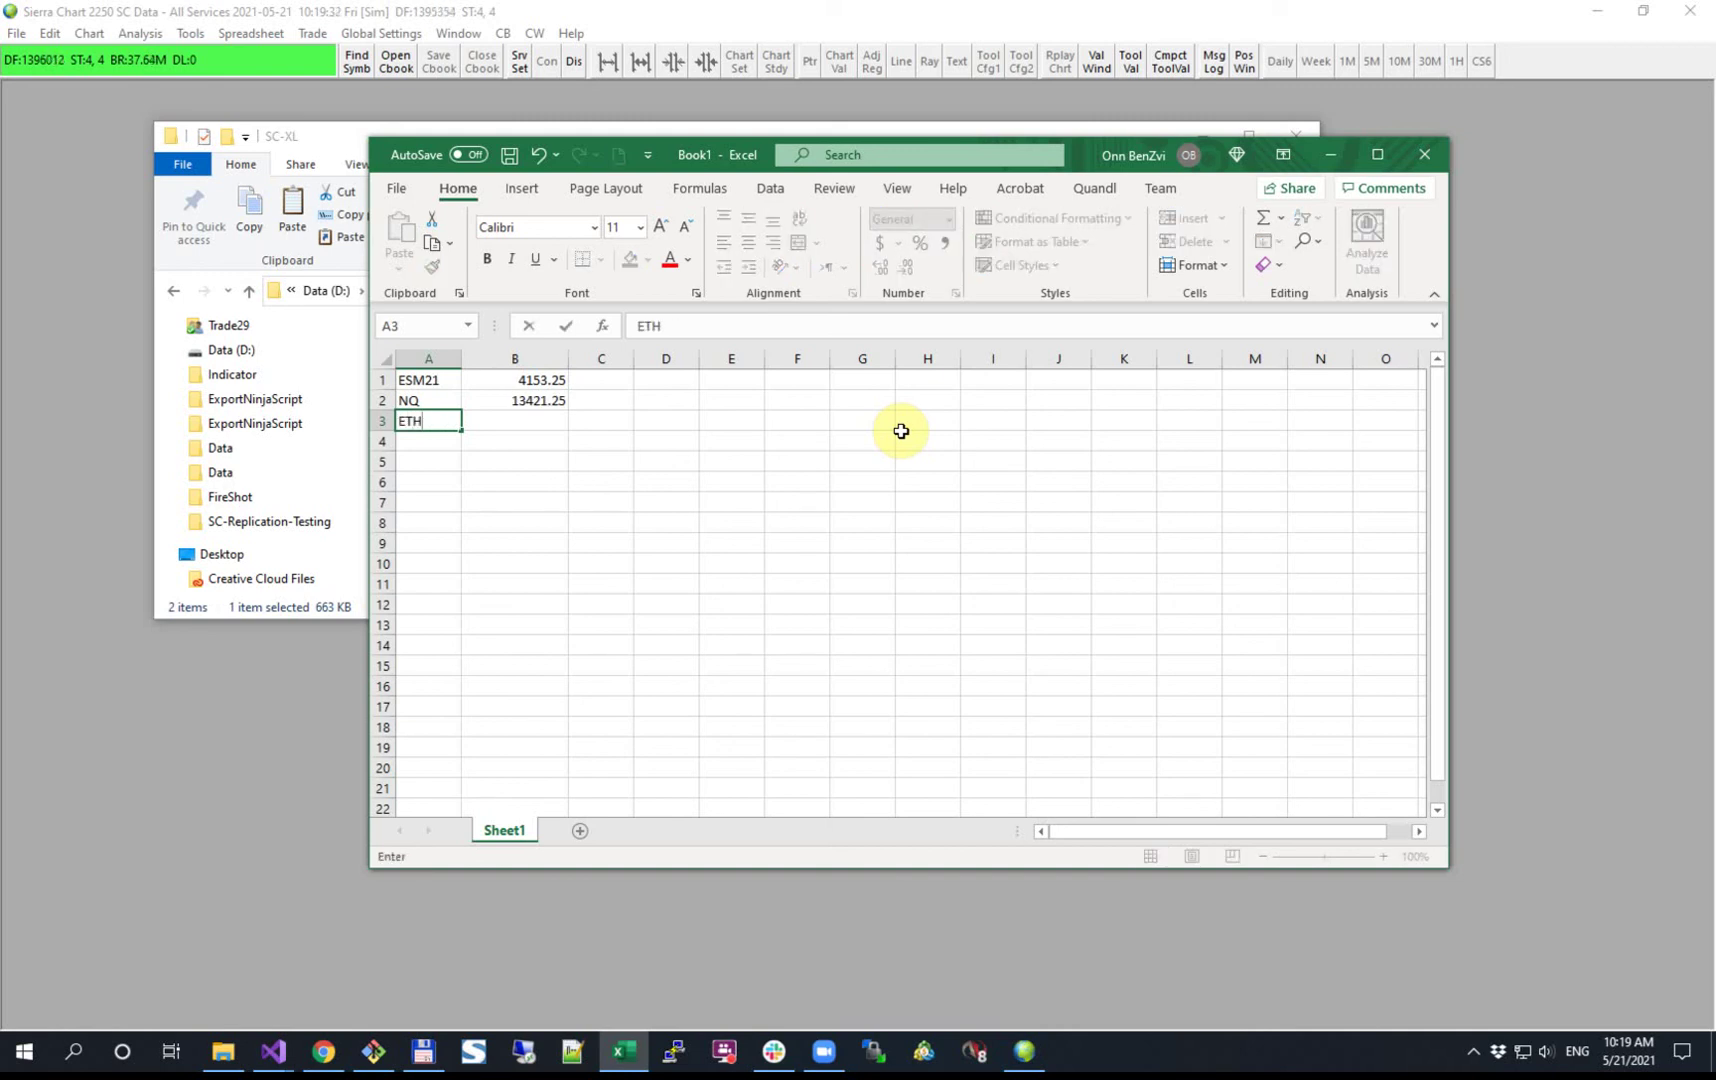
pyautogui.write('USD')
pyautogui.press('Tab')
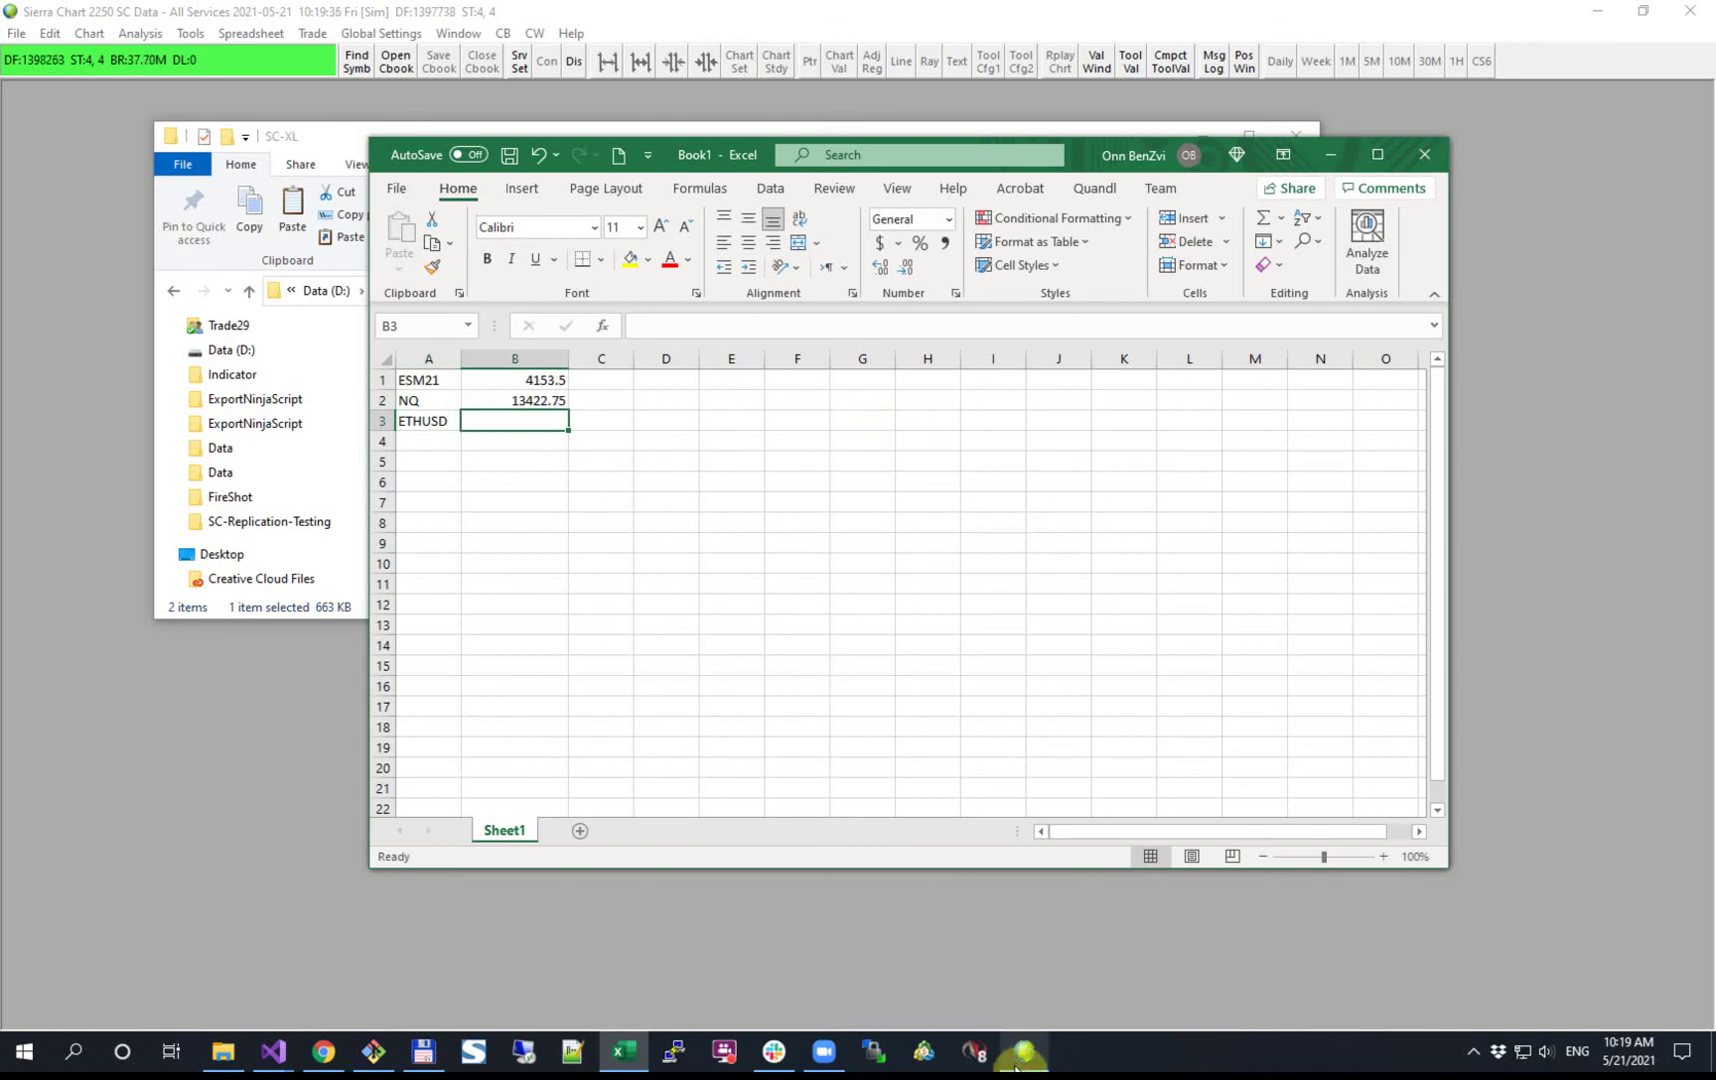
pyautogui.click(1020, 1055)
# Download the Binance symbol list in Sierra Chart's Find Symbol window
pyautogui.click(16, 34)
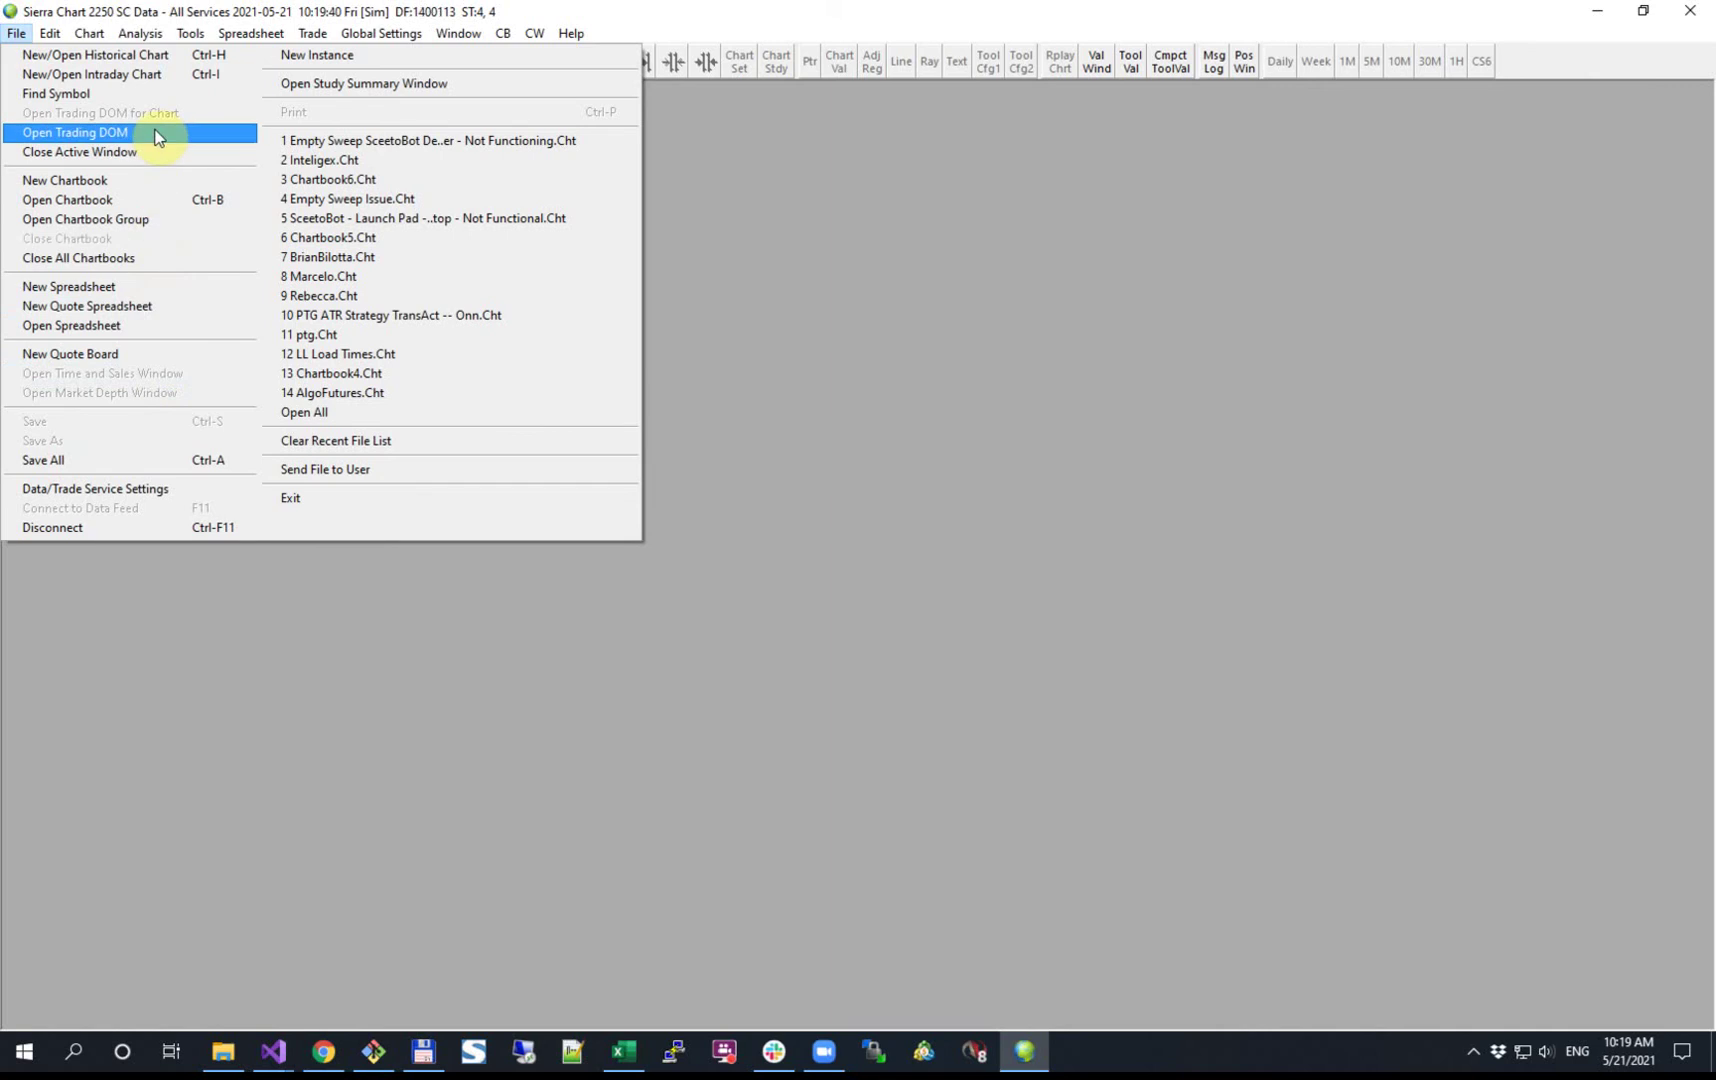
pyautogui.click(153, 93)
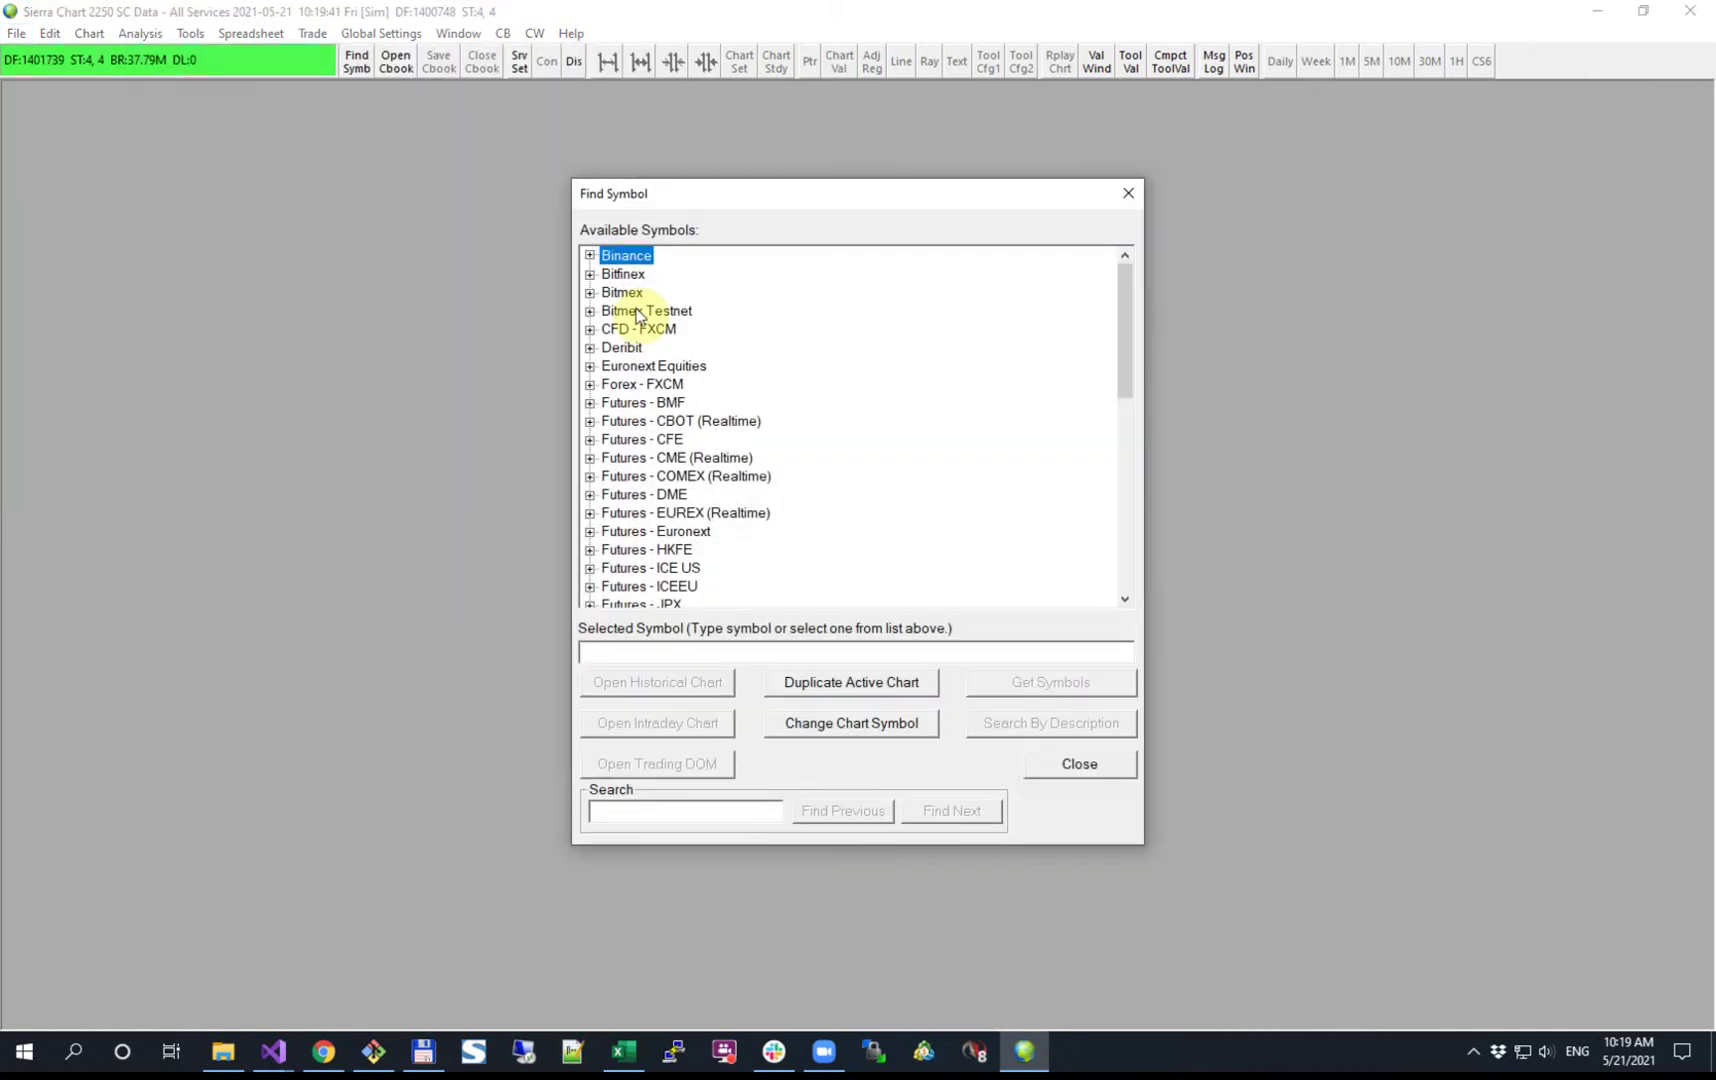
pyautogui.click(591, 257)
pyautogui.click(700, 274)
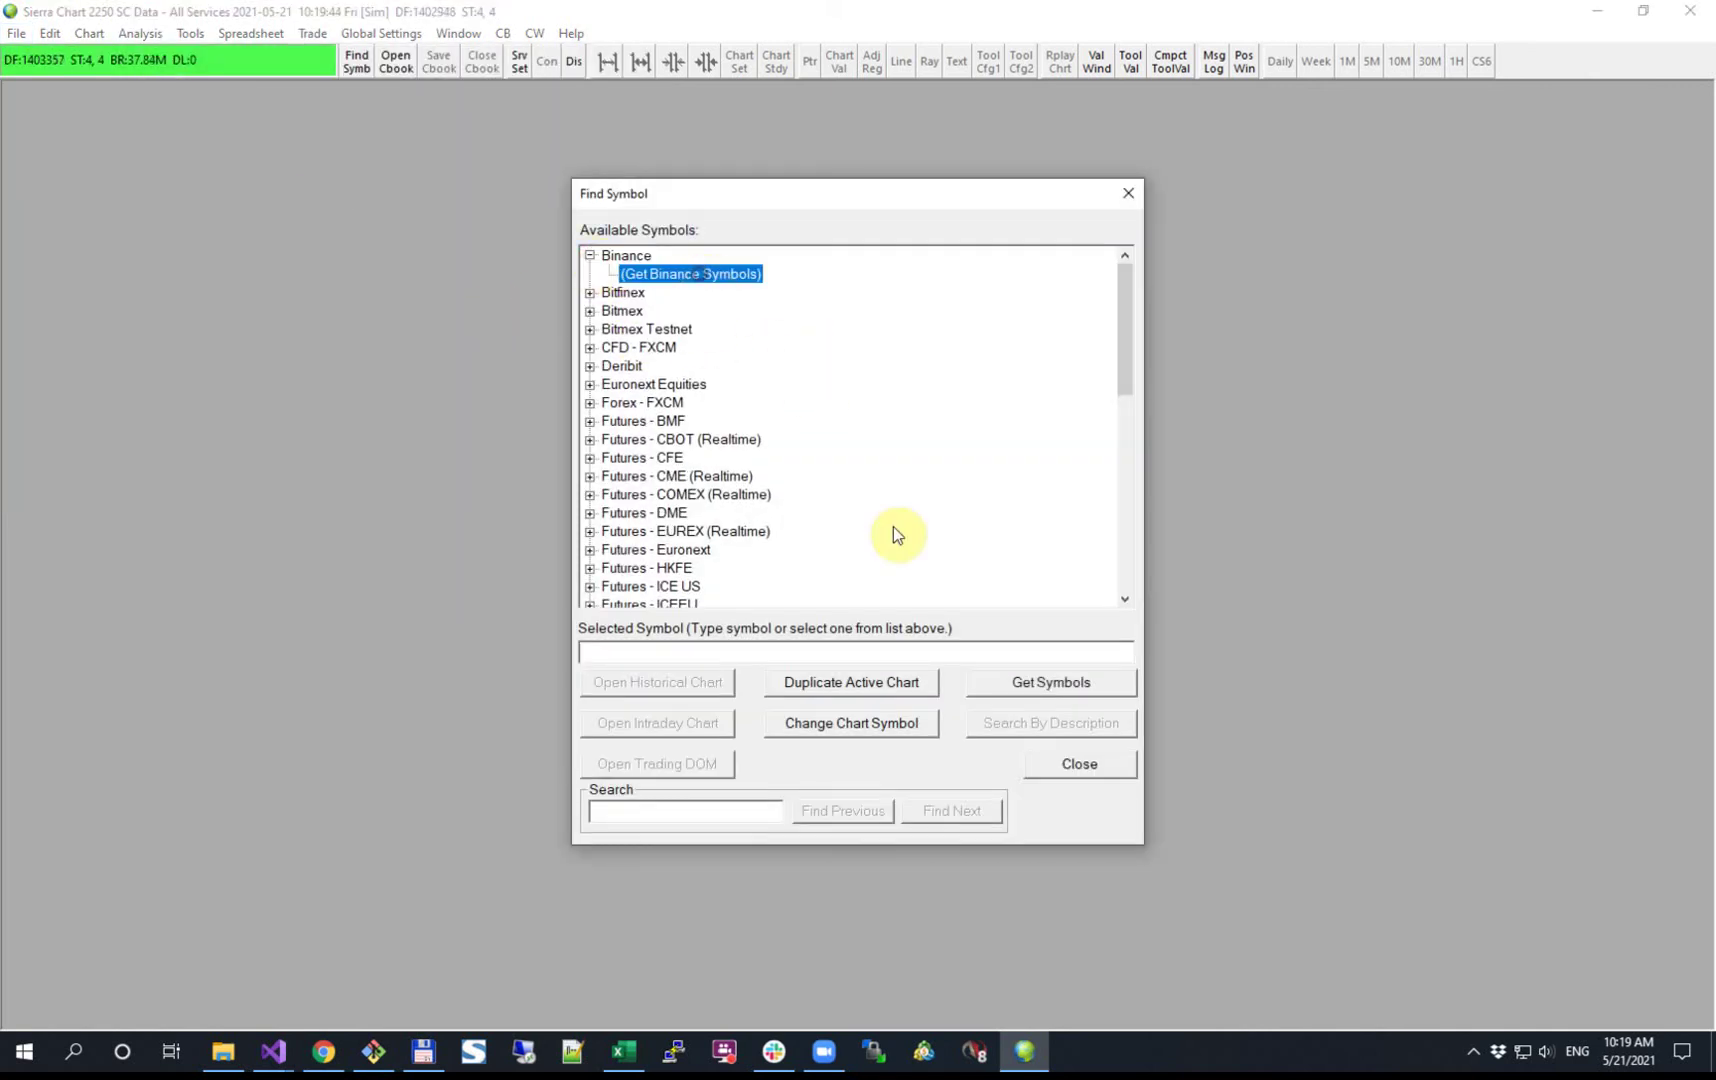
pyautogui.click(1038, 683)
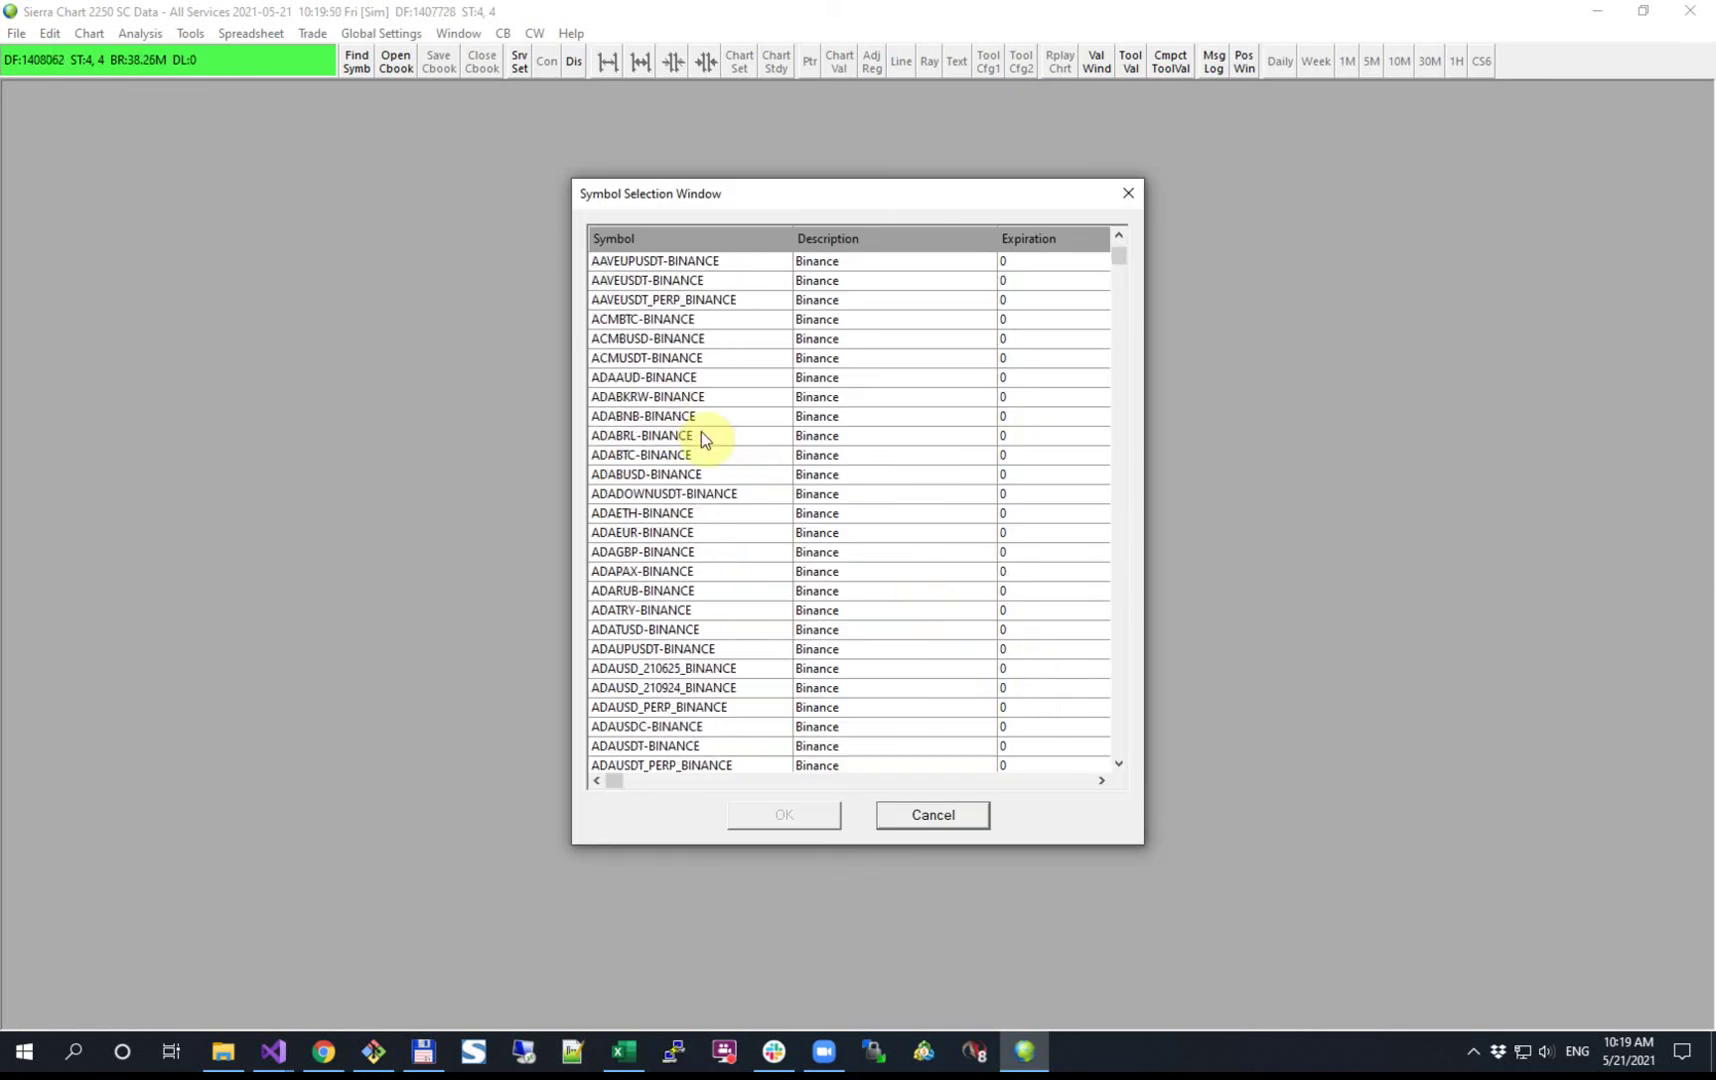
# Browse the Binance list to the ETH symbols and select ETHTUSD-BINANCE
pyautogui.scroll(-3, 705, 437)
pyautogui.moveTo(1118, 258); pyautogui.dragTo(1129, 428)
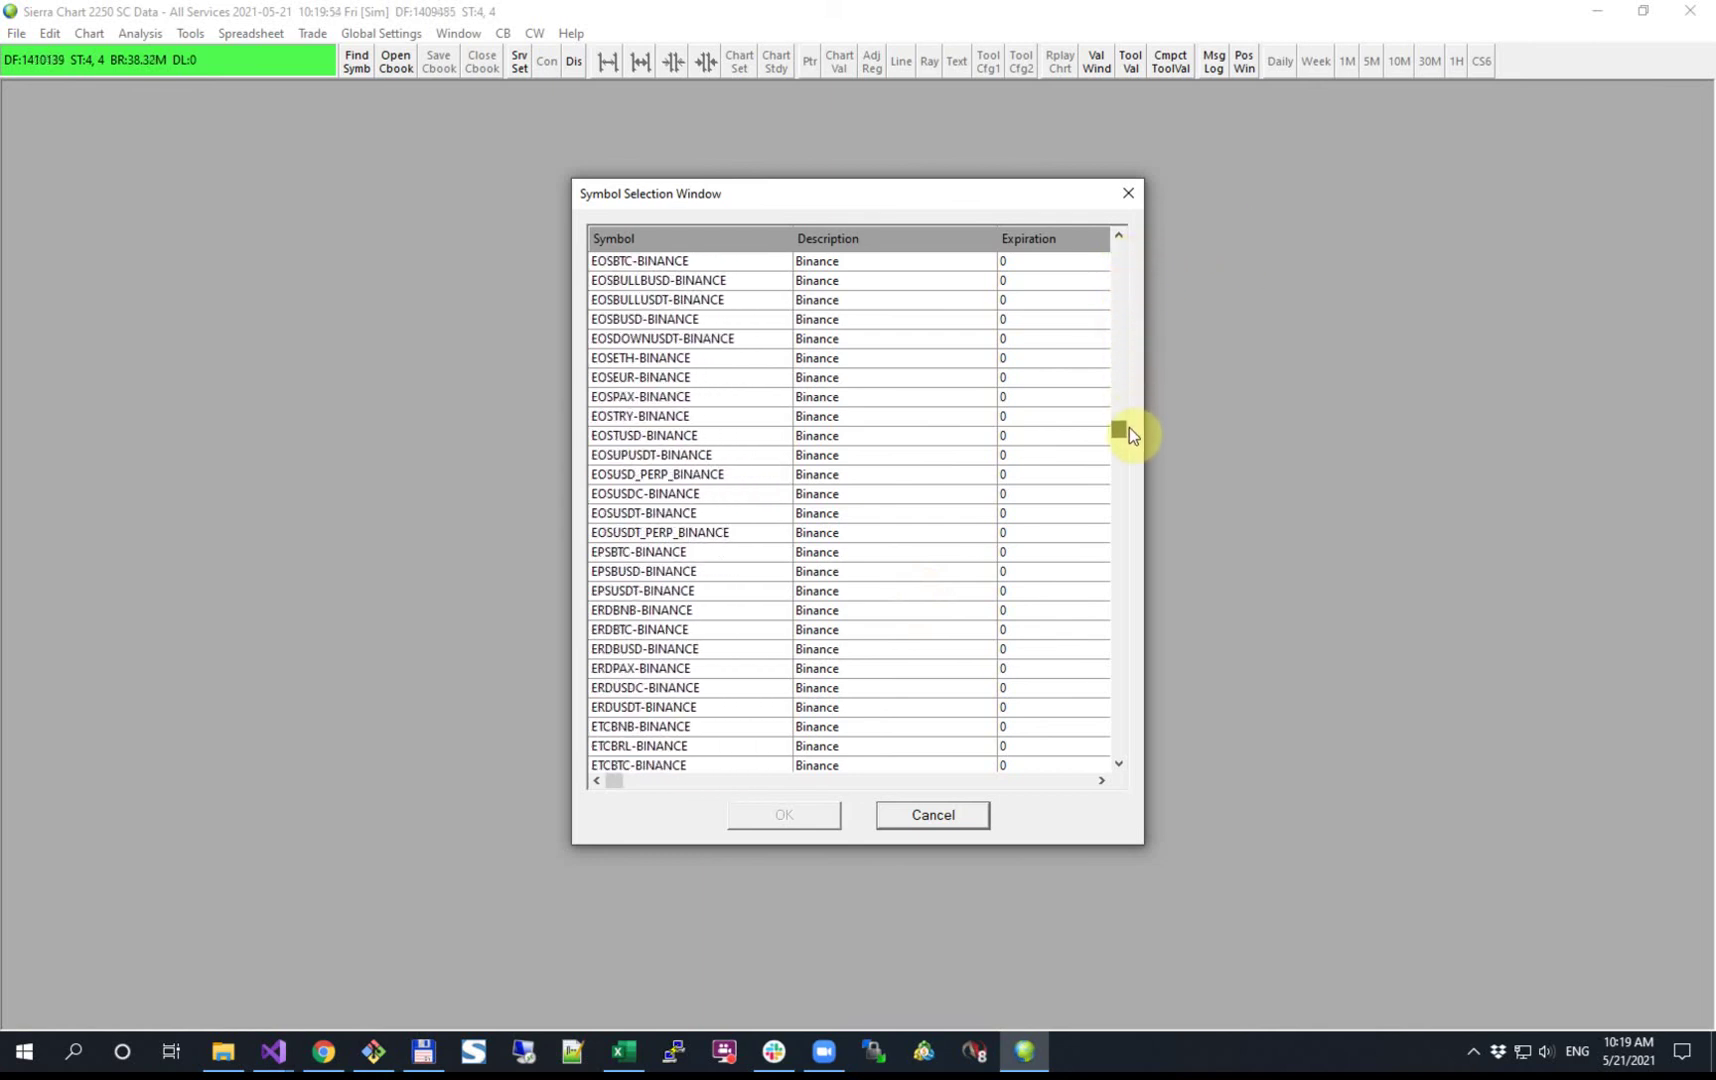
pyautogui.moveTo(1129, 433); pyautogui.dragTo(1129, 440)
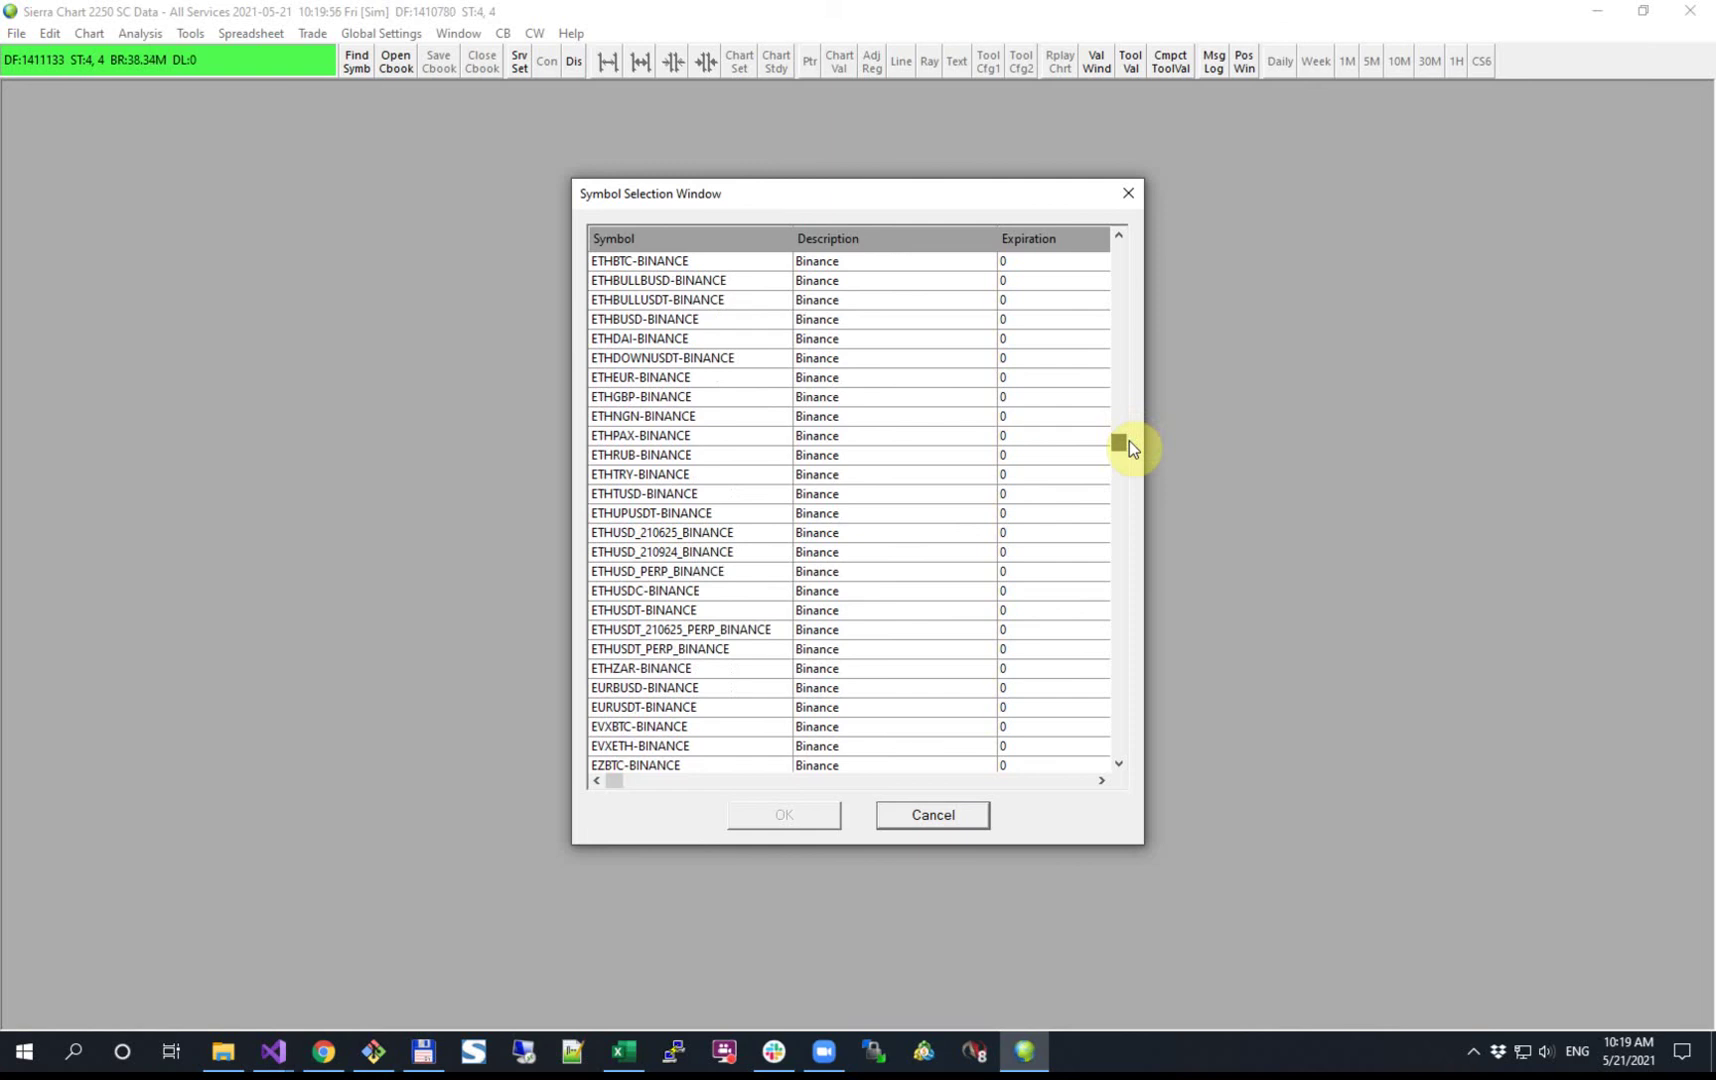
pyautogui.scroll(1, 812, 425)
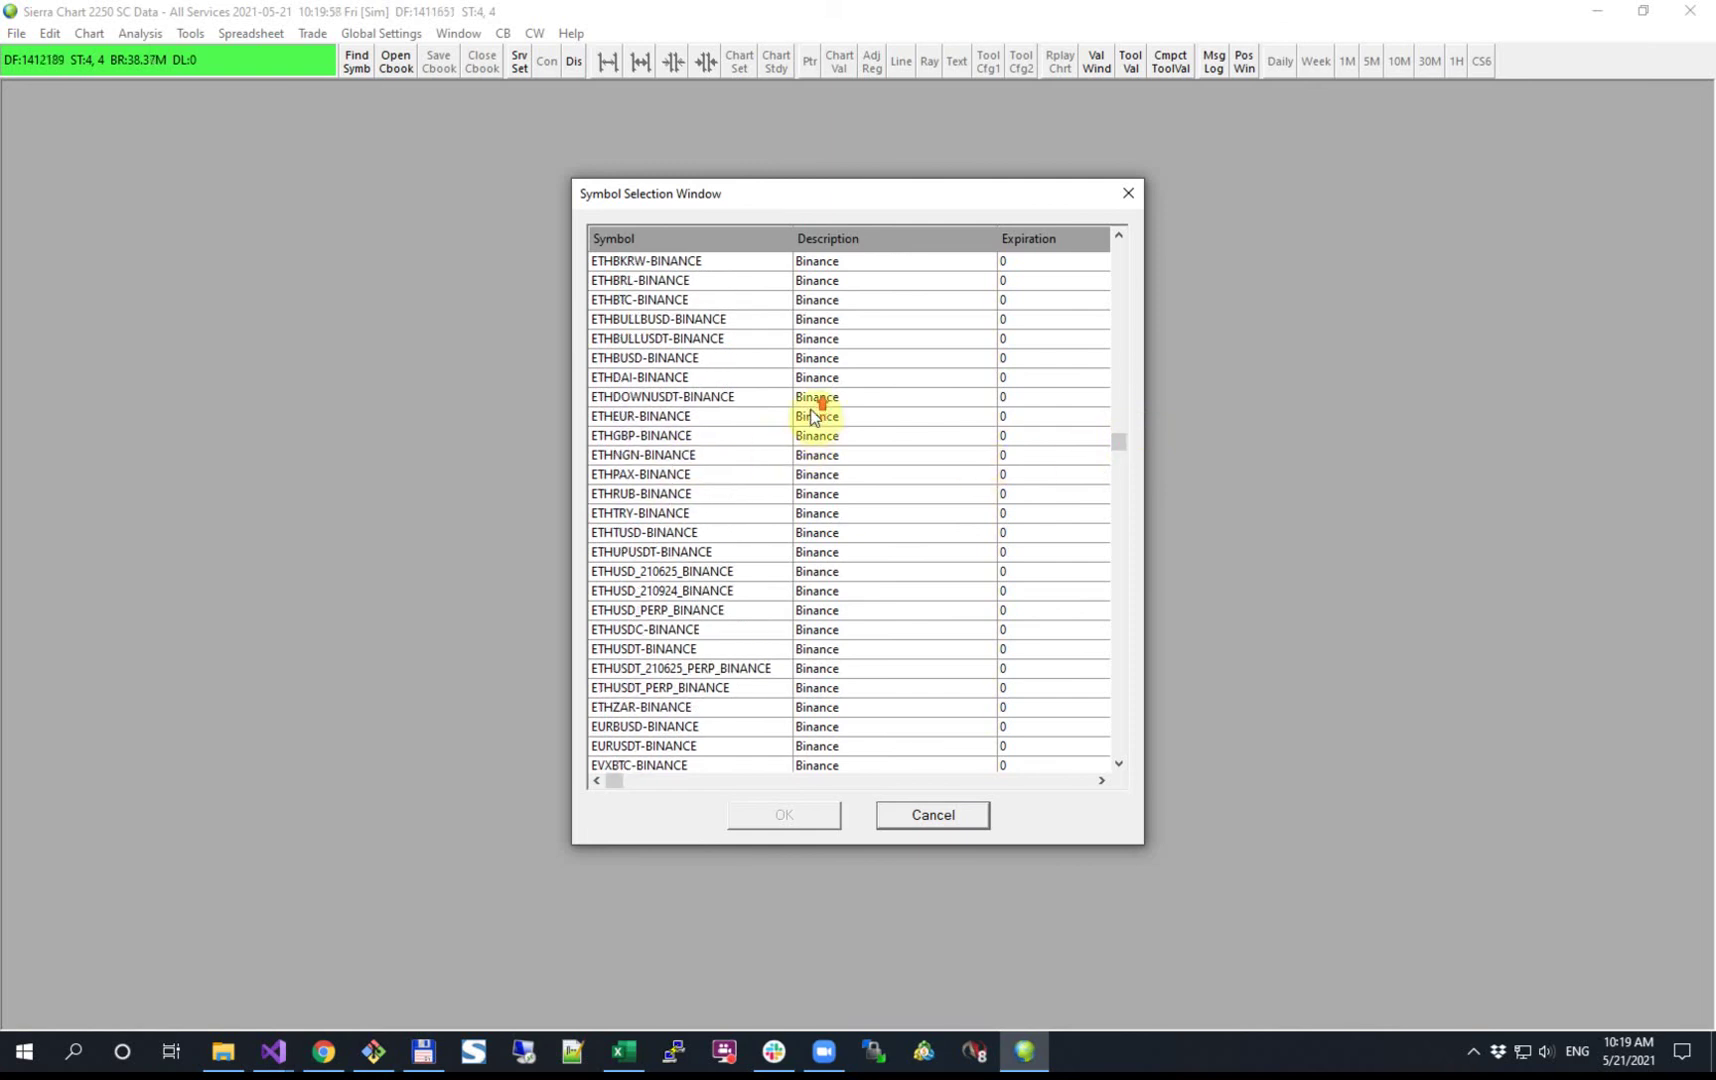
pyautogui.scroll(-1, 822, 414)
pyautogui.scroll(-1, 822, 414)
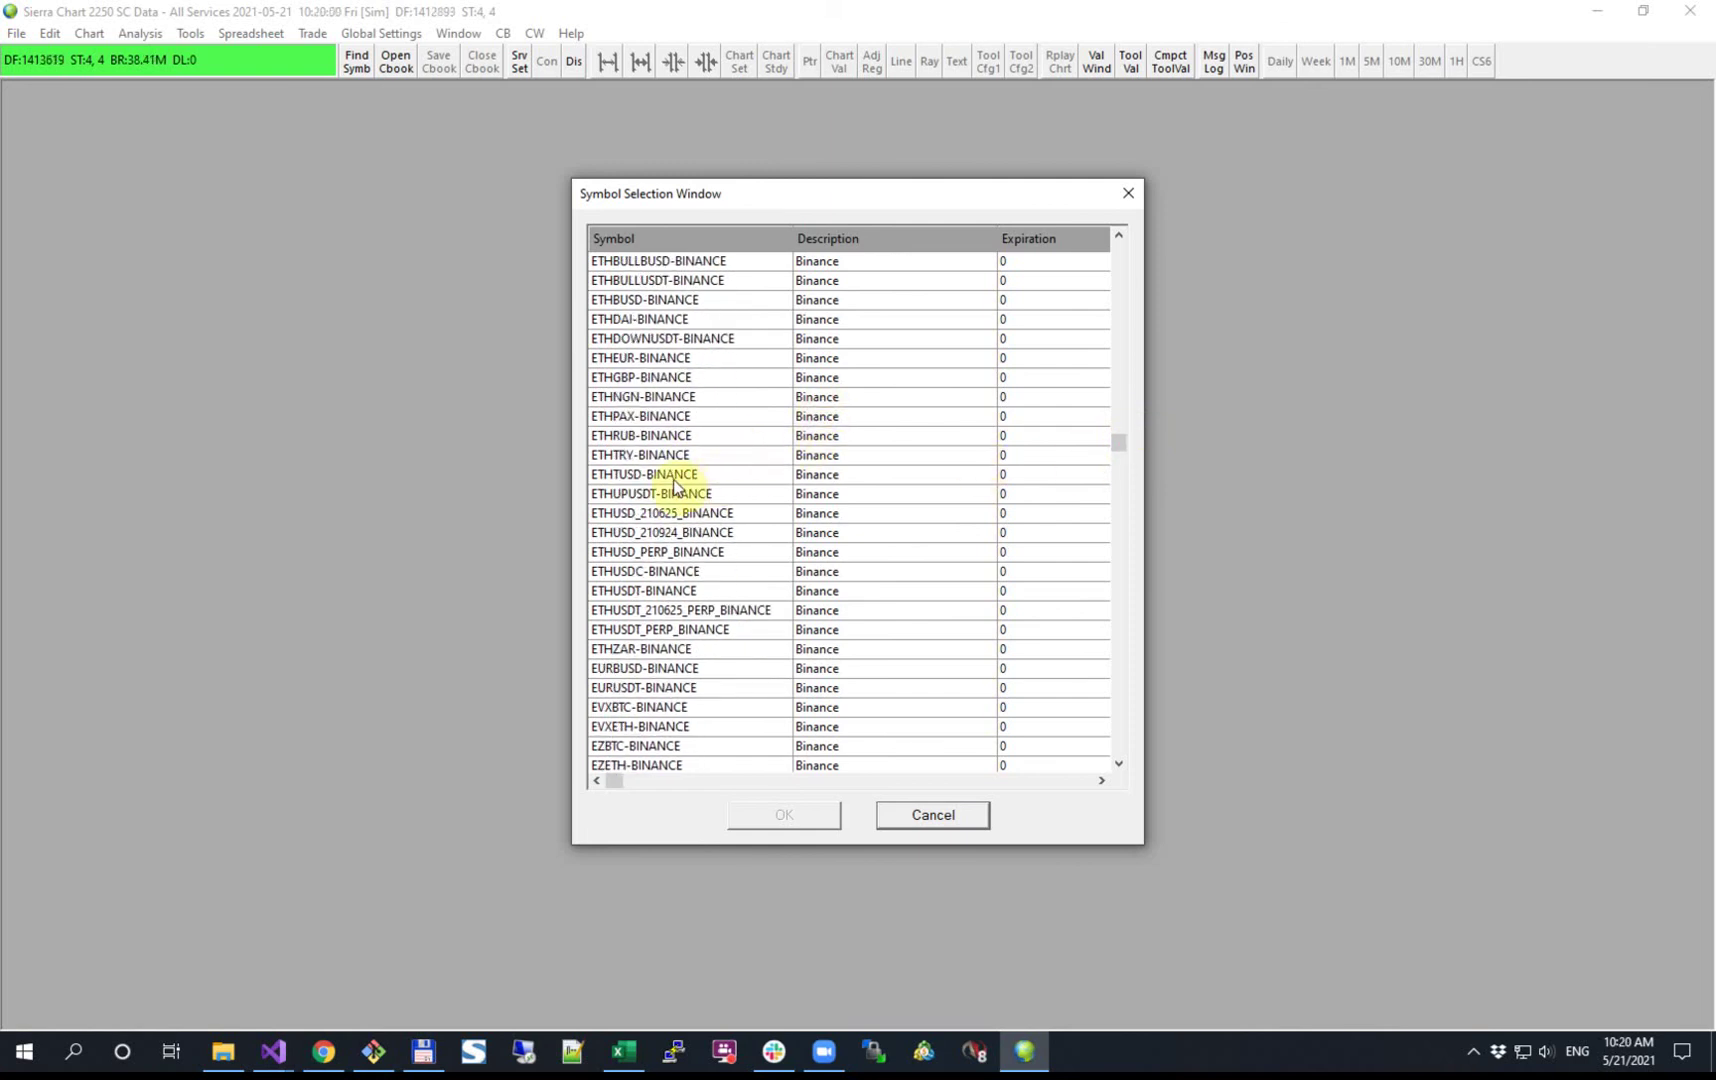
pyautogui.click(636, 476)
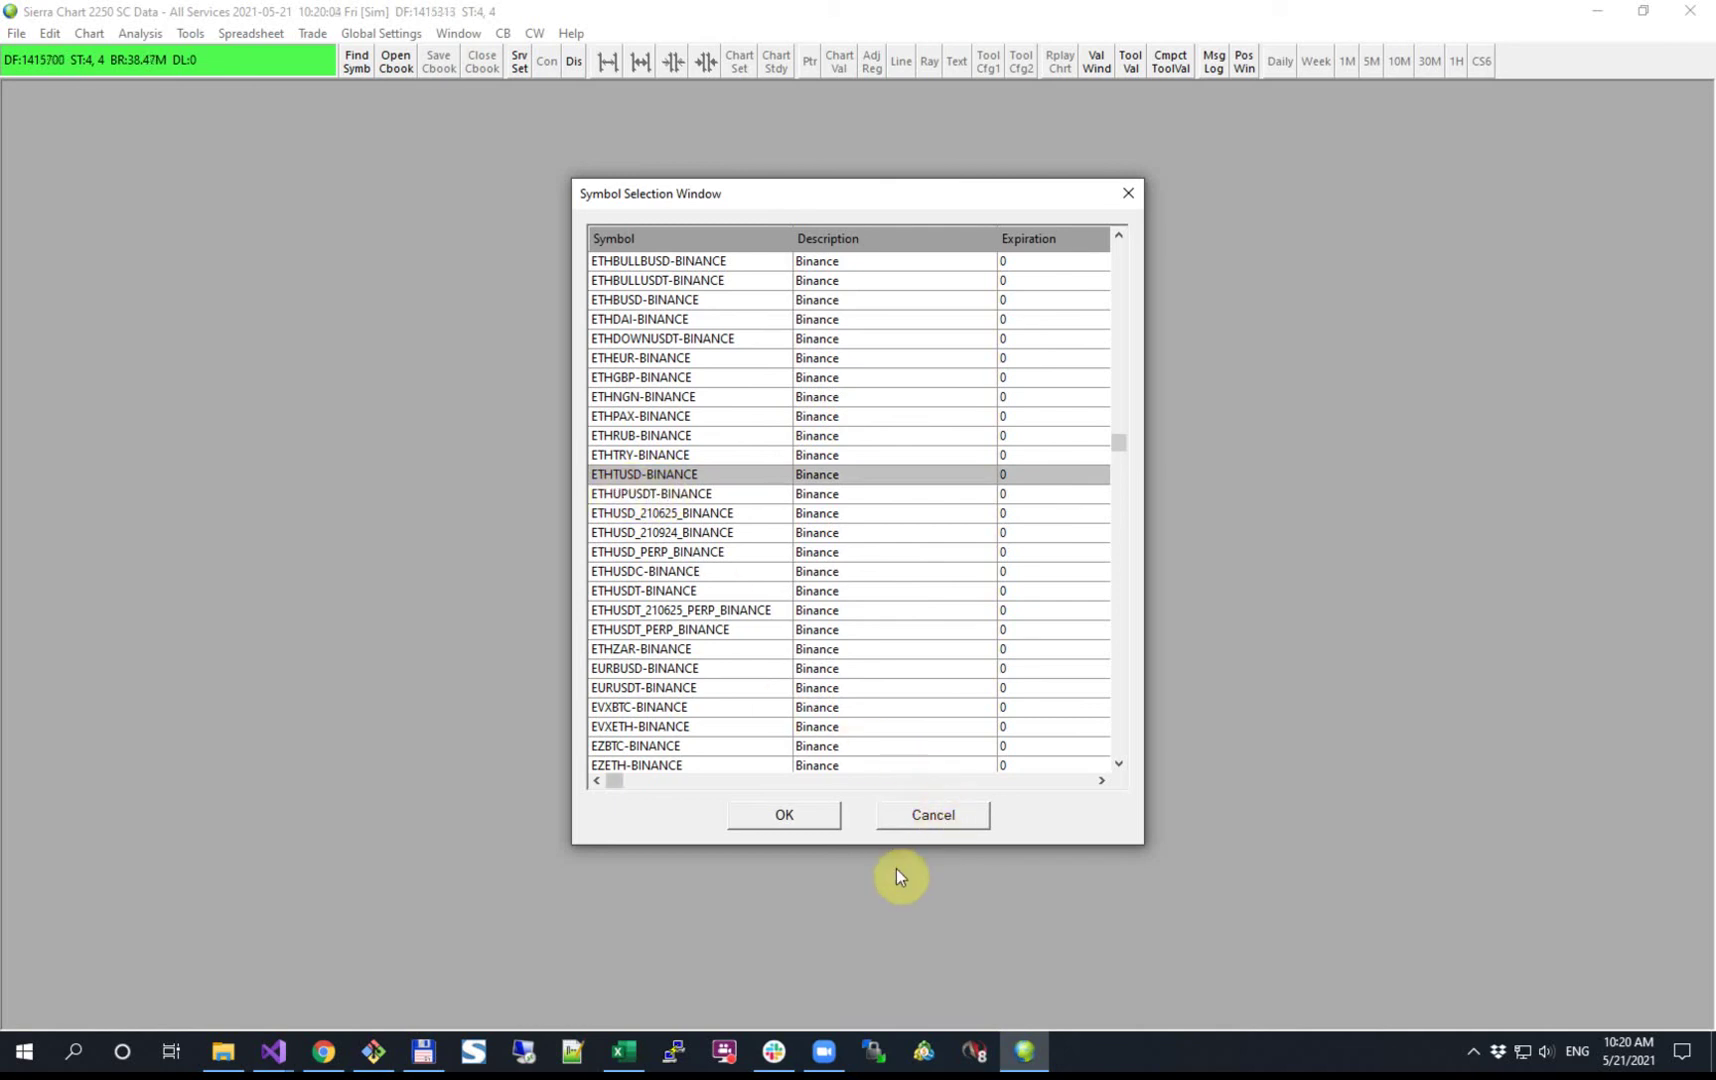
pyautogui.click(623, 1050)
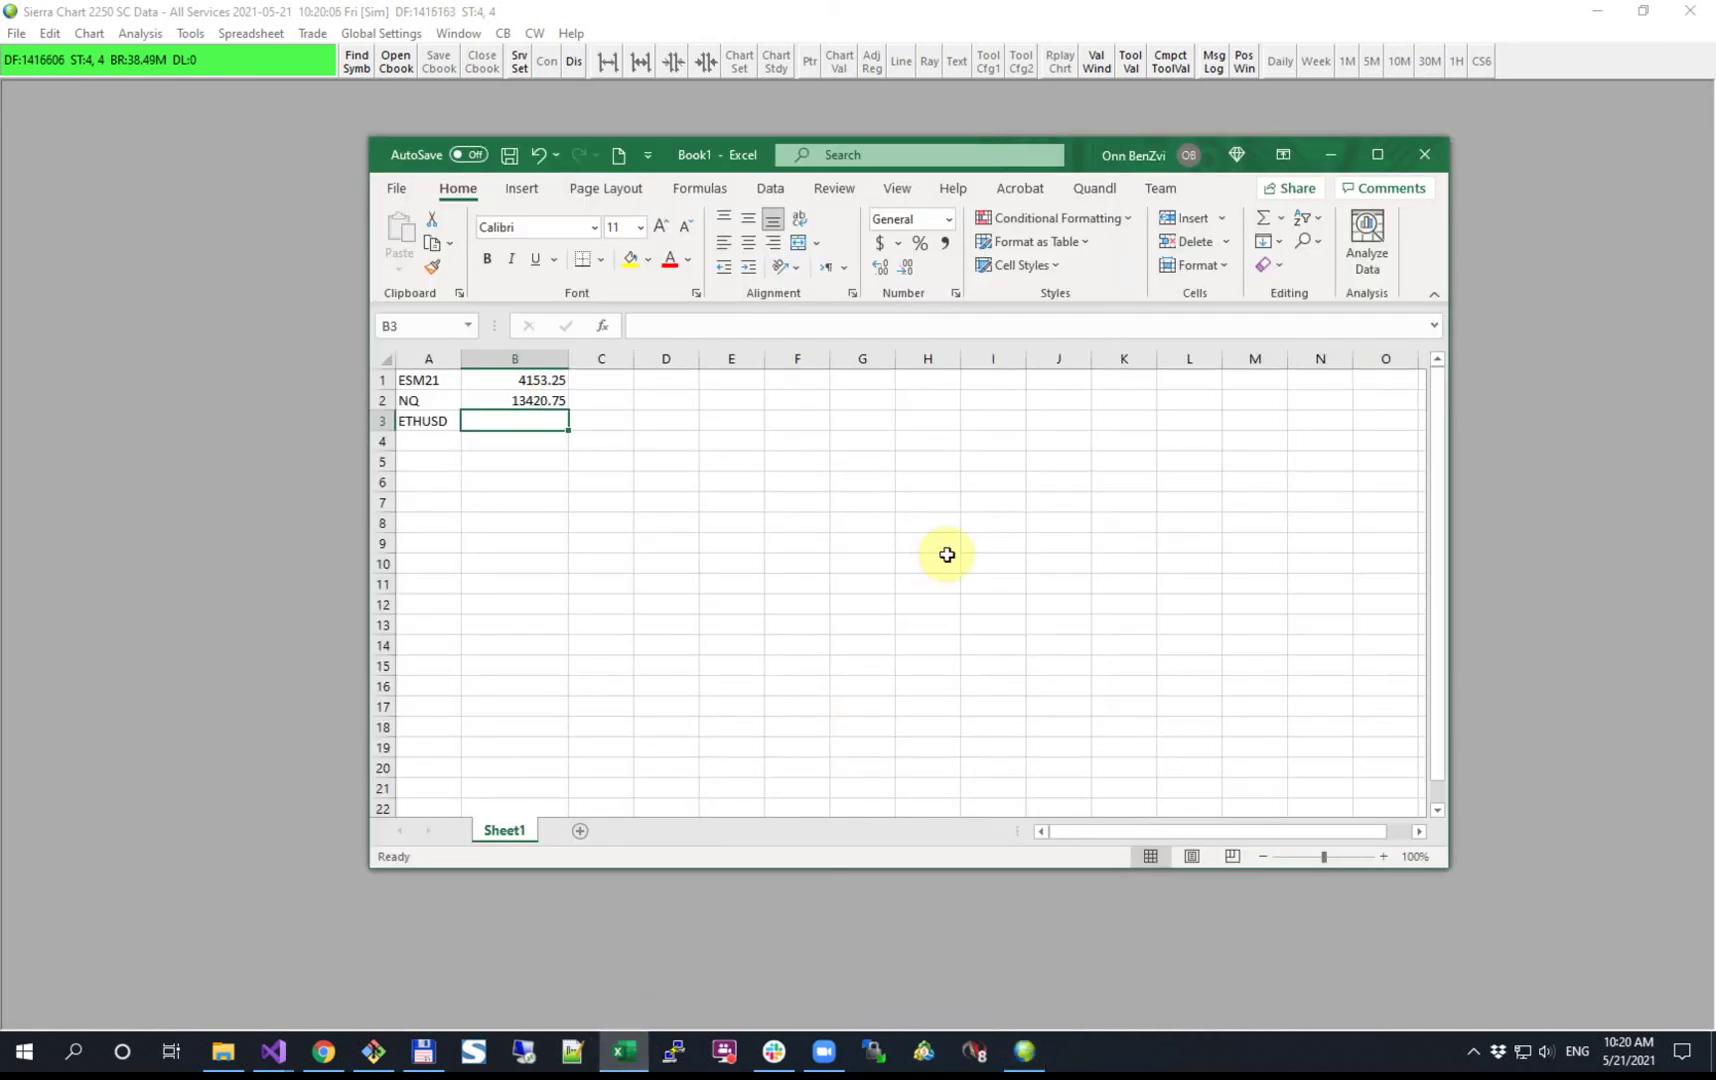
# Enter =sc.Last("ETHUSDT-Binance") in B3, adding the missing leading equals sign
pyautogui.write('sc.Last(')
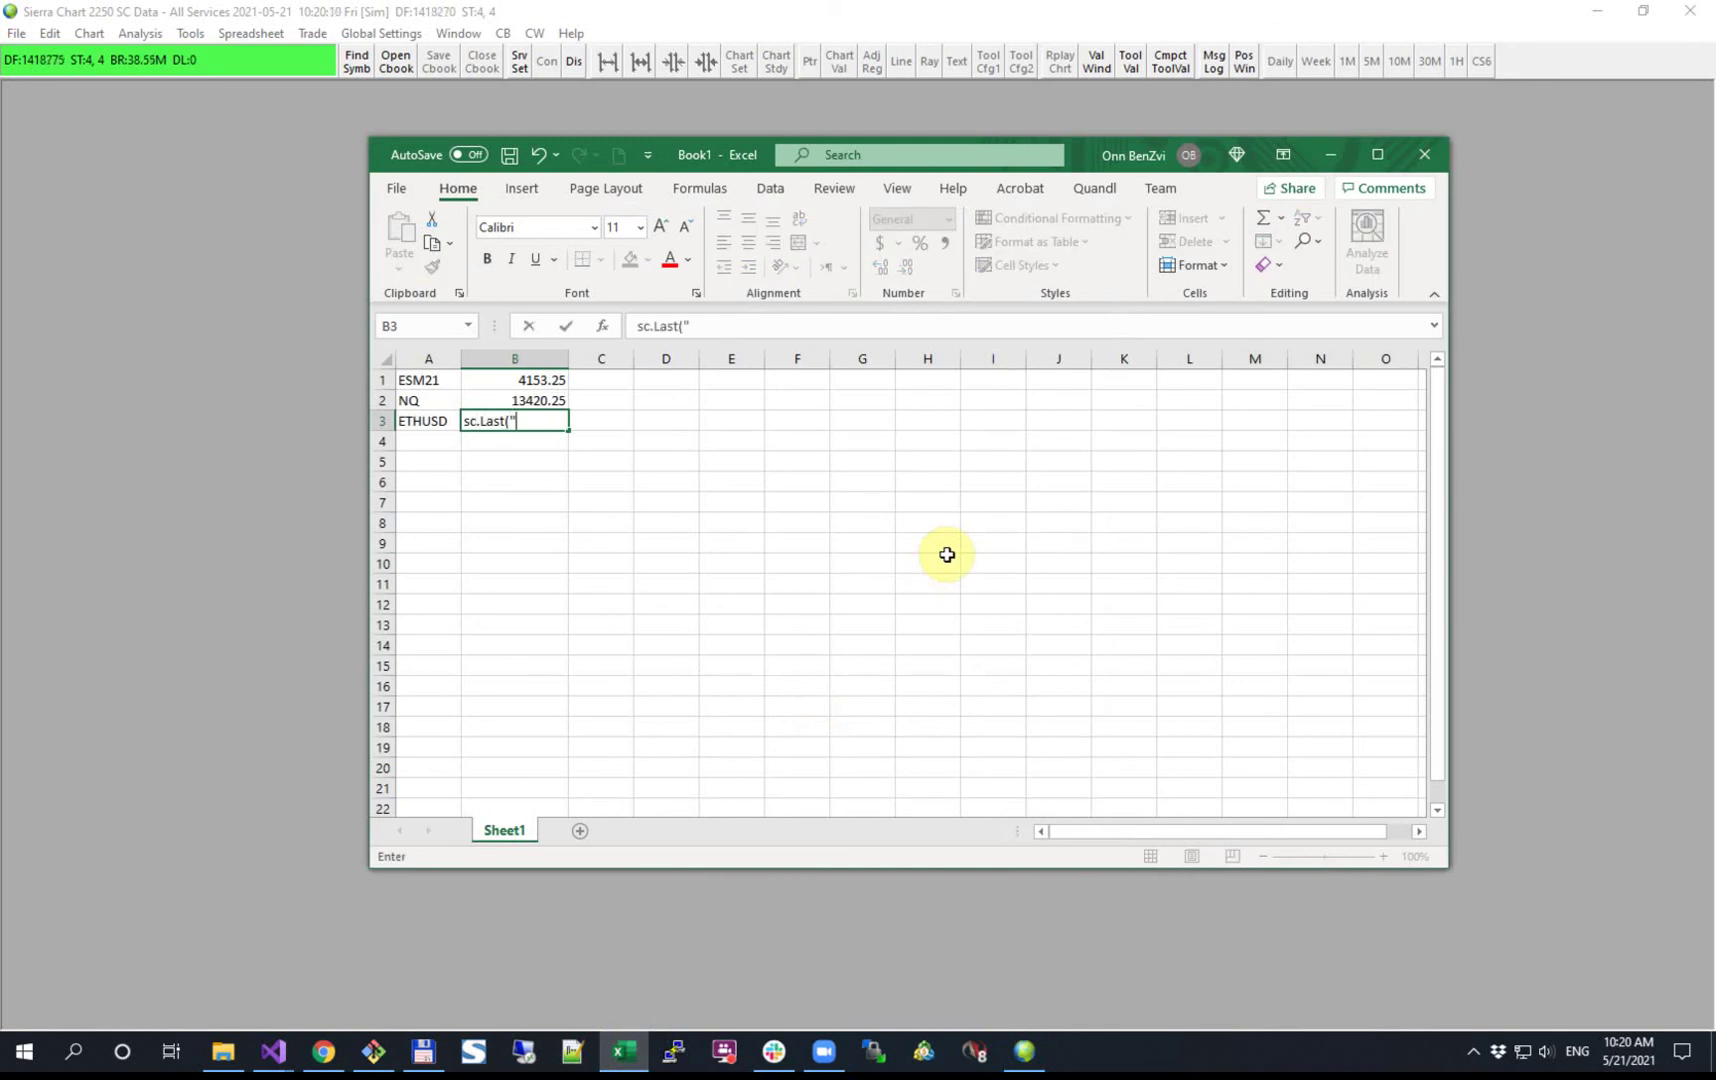
pyautogui.write('"ETHUSDT-Binance')
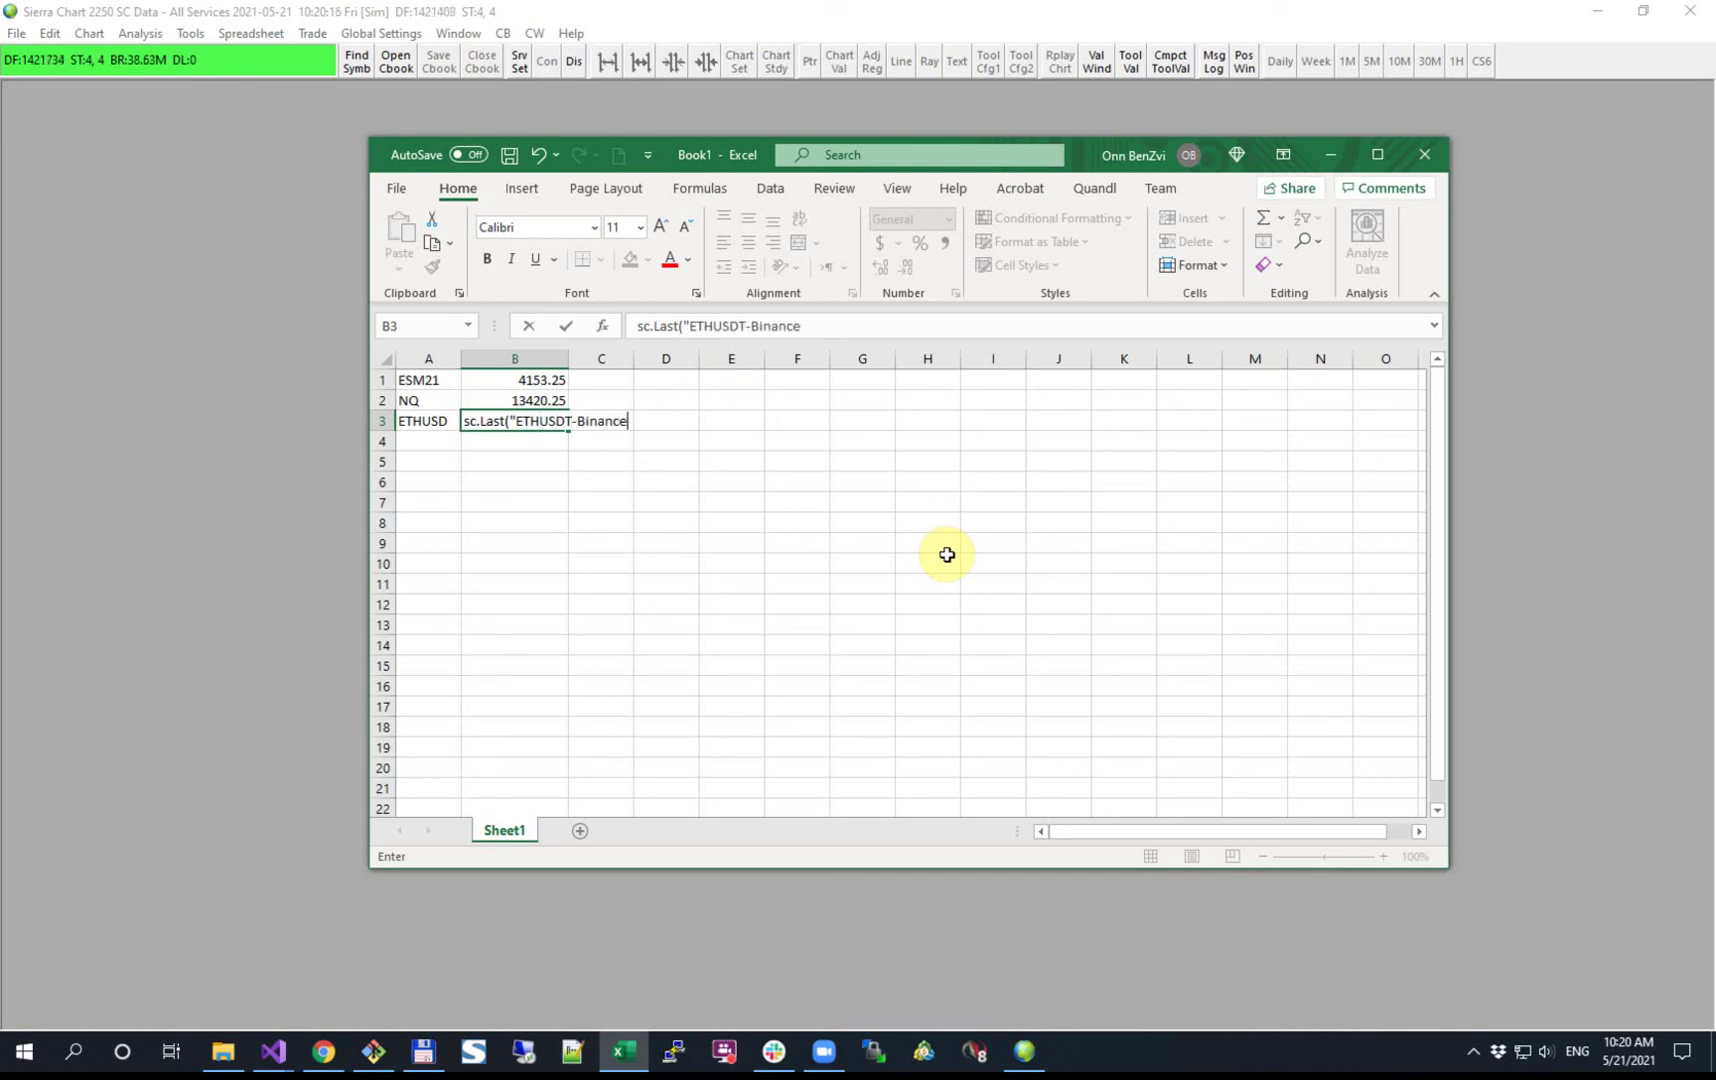
pyautogui.write('")')
pyautogui.press('Return')
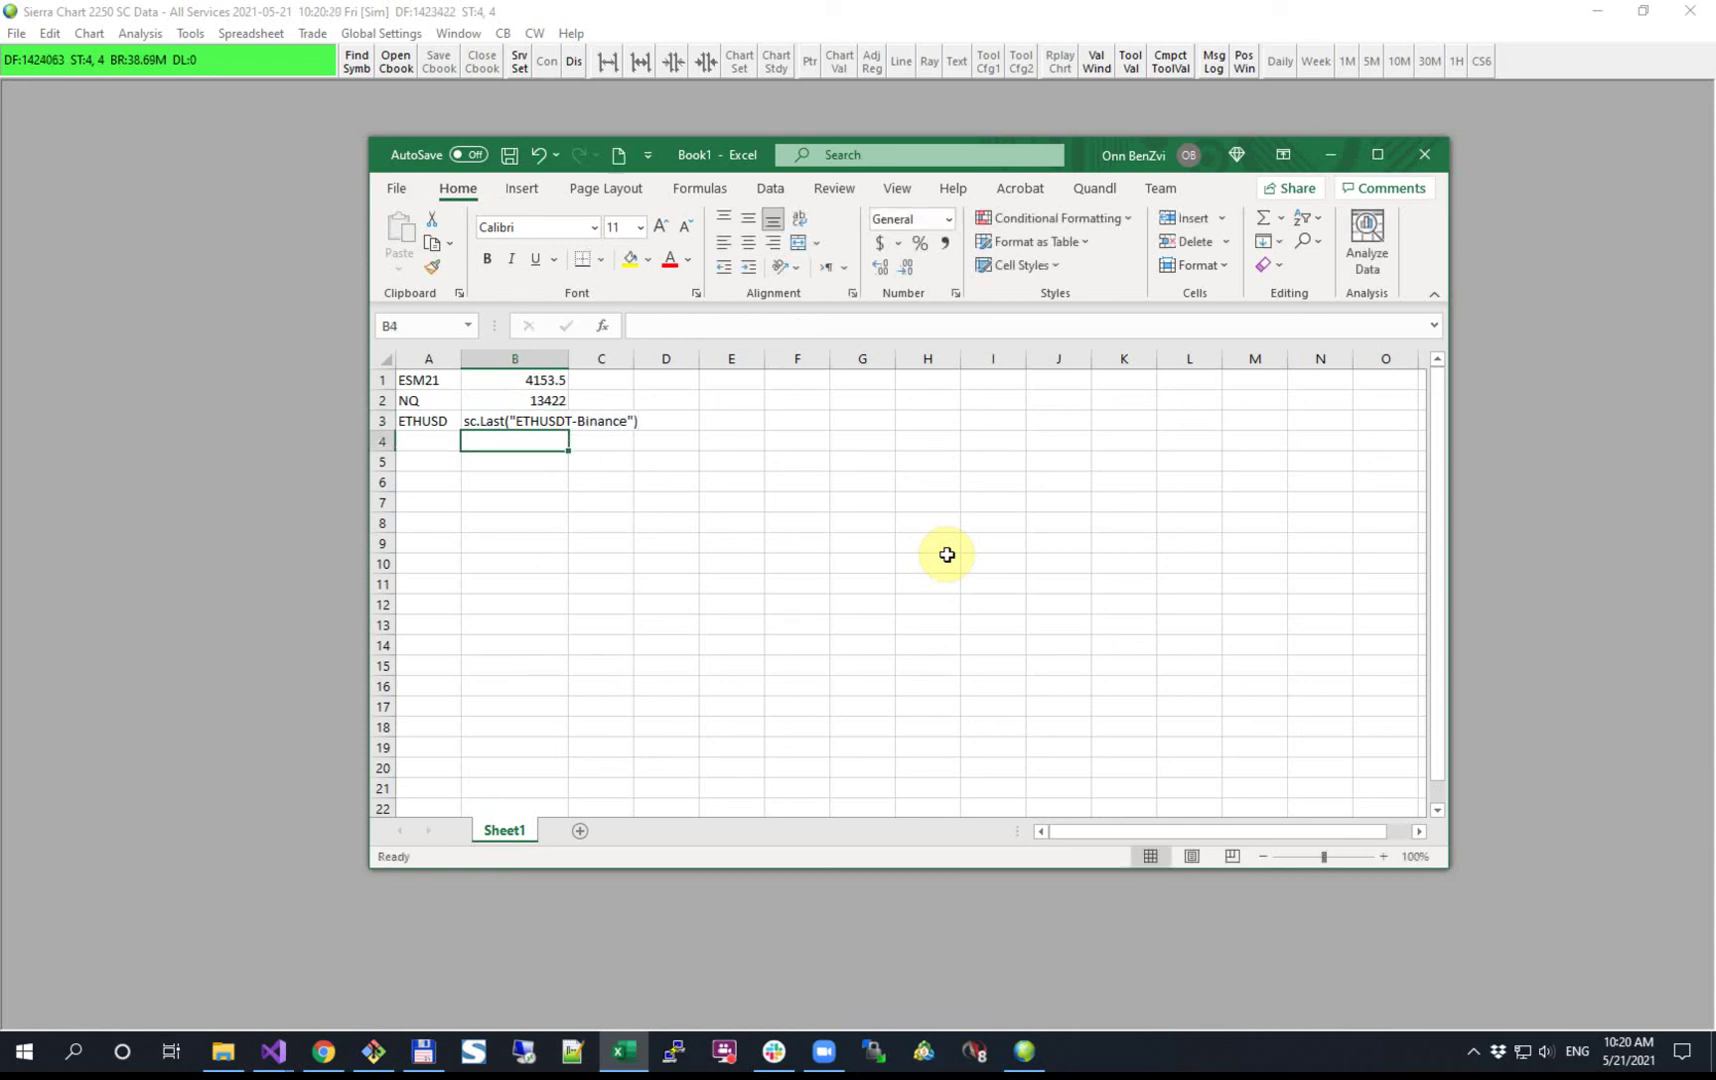
pyautogui.press('Up')
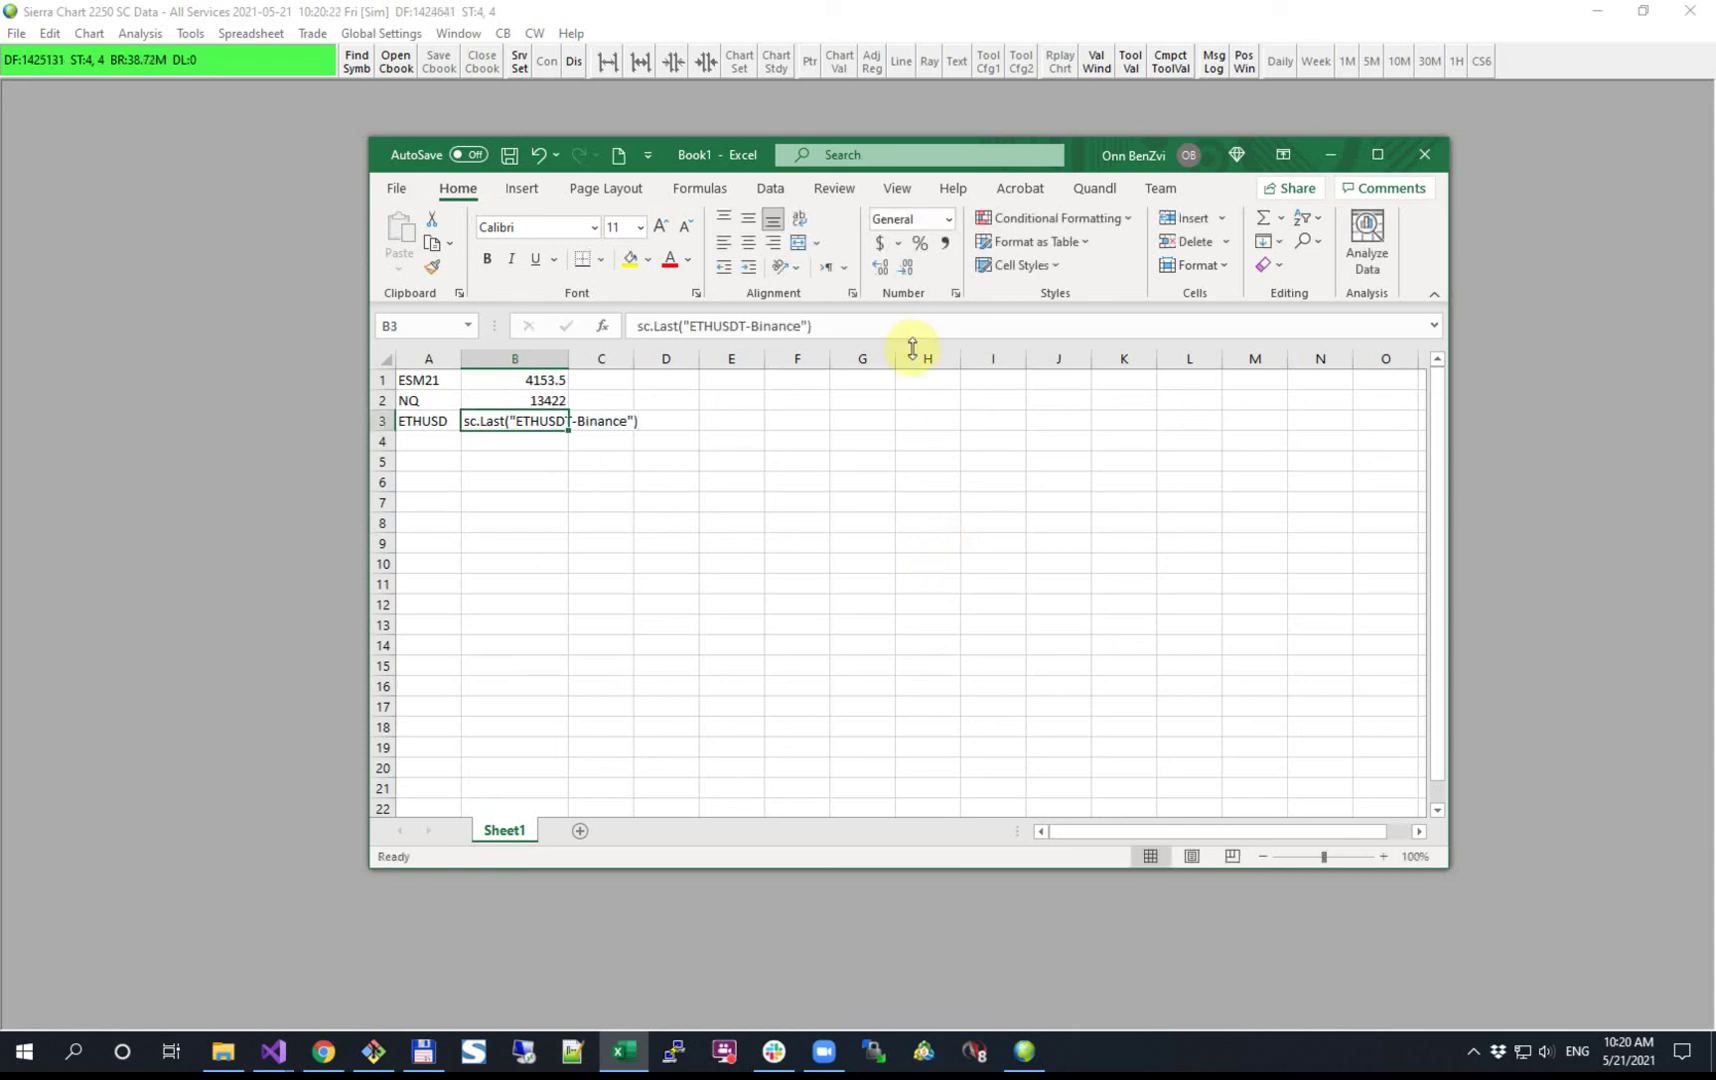
pyautogui.click(901, 325)
pyautogui.press('Home')
pyautogui.write('=')
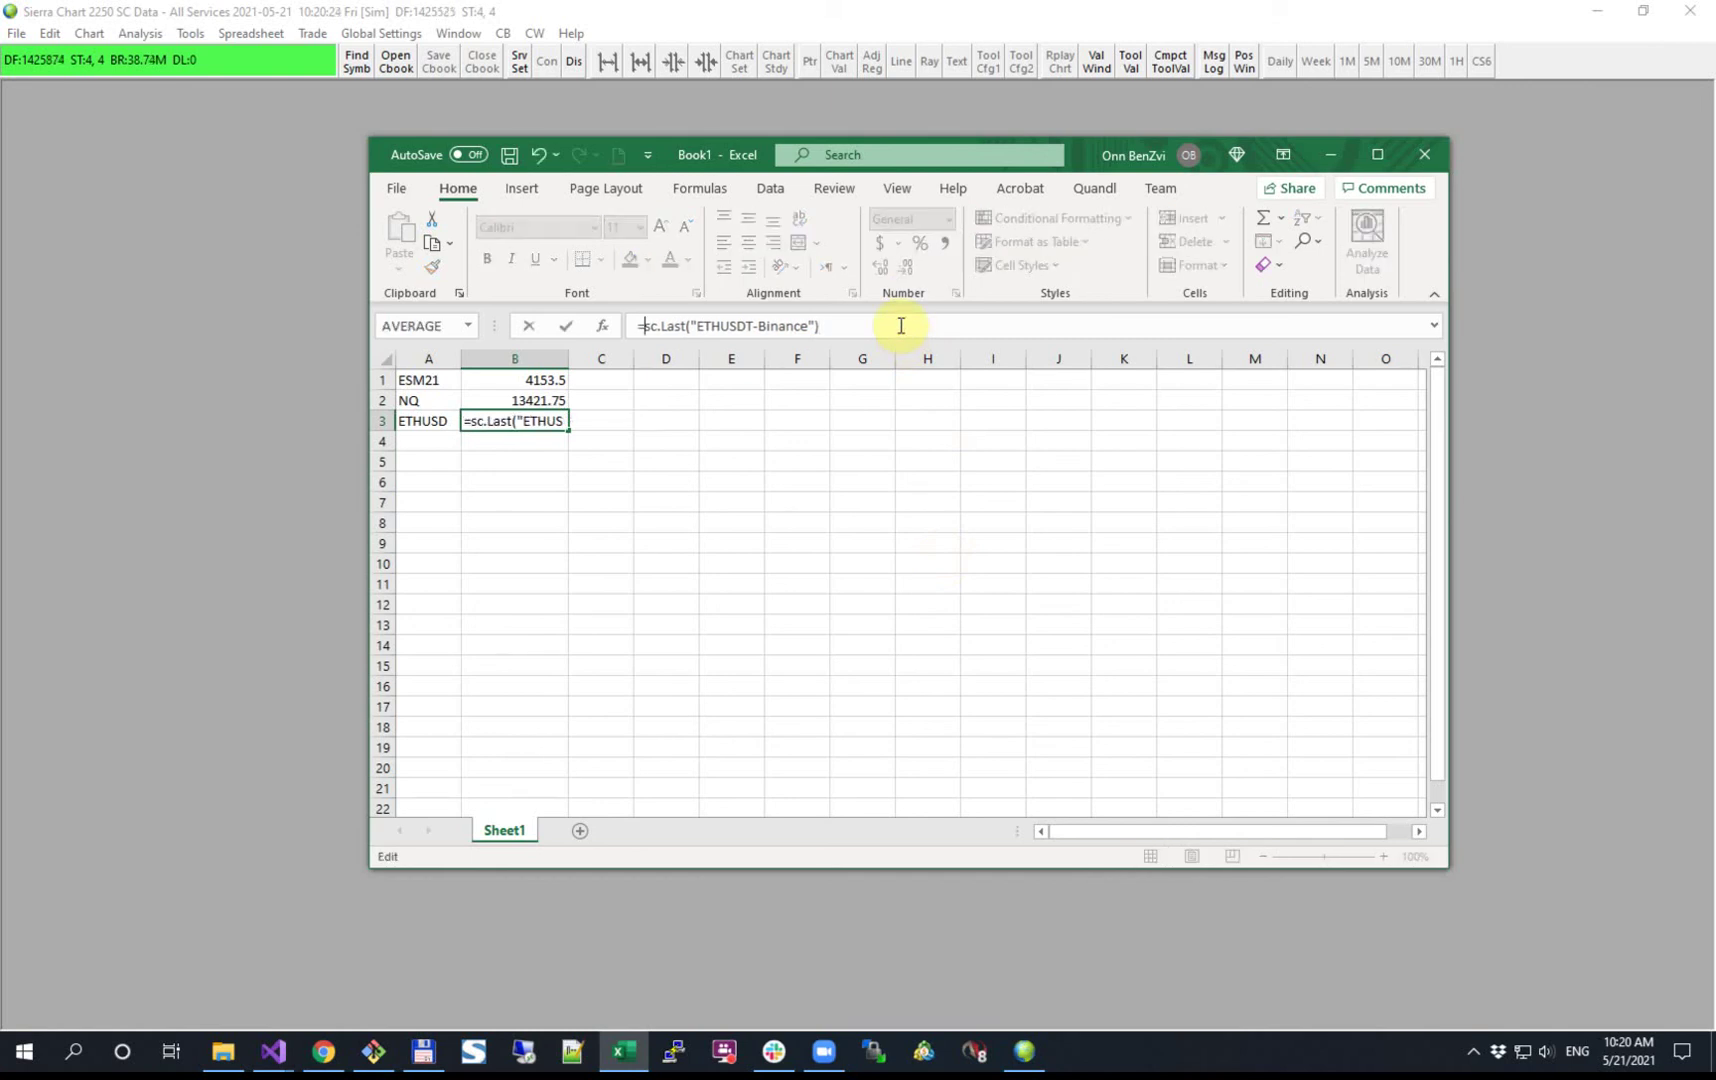
pyautogui.press('Return')
pyautogui.press('Up')
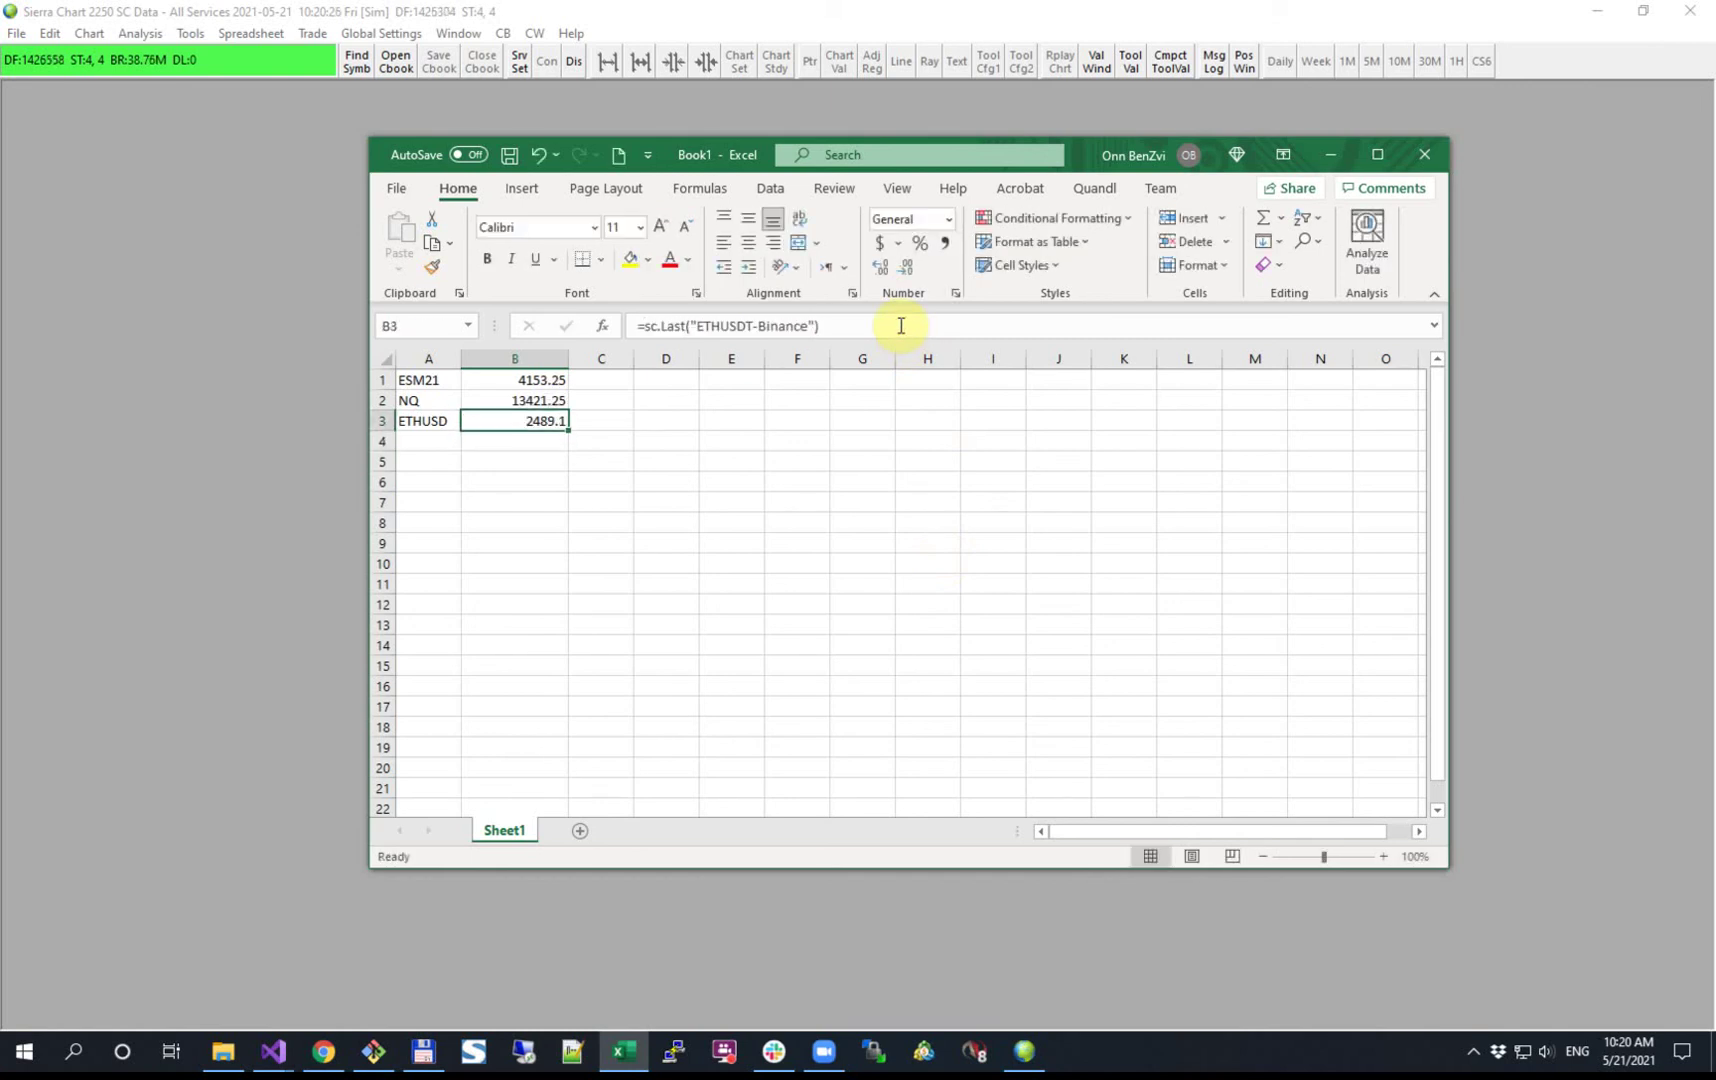